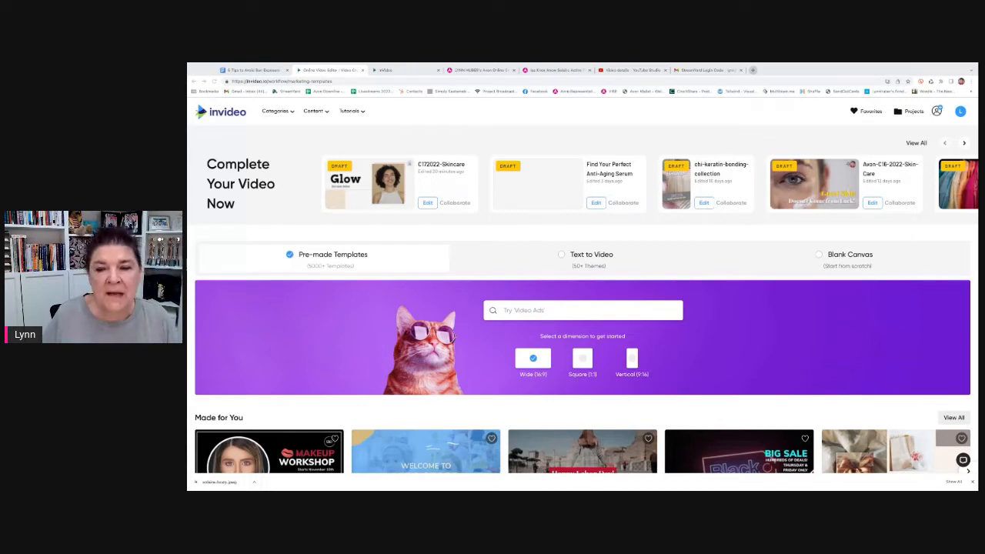
Step: Switch to the InVideo pricing page and review the yearly Business and Unlimited plans
scroll(583, 300, down, 1)
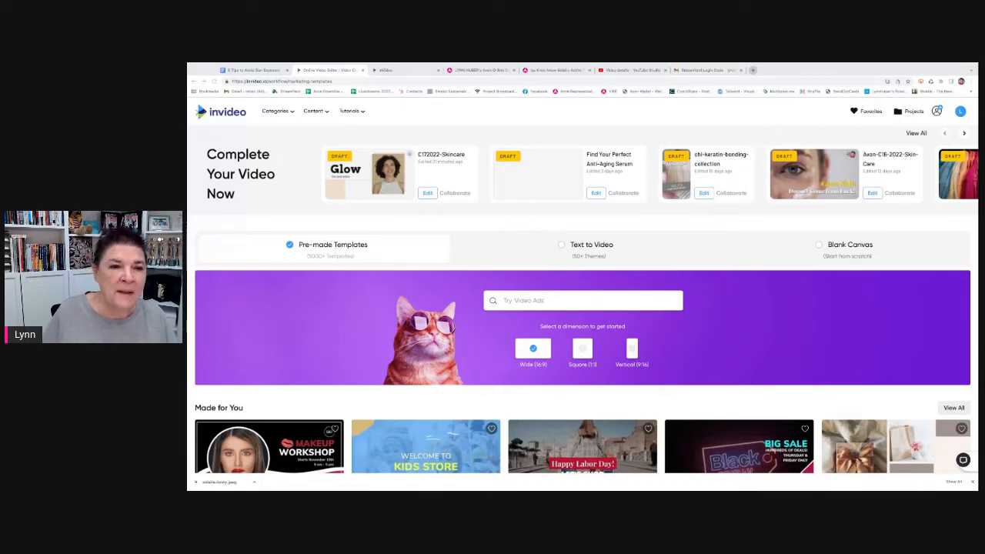
key(ctrl+Tab)
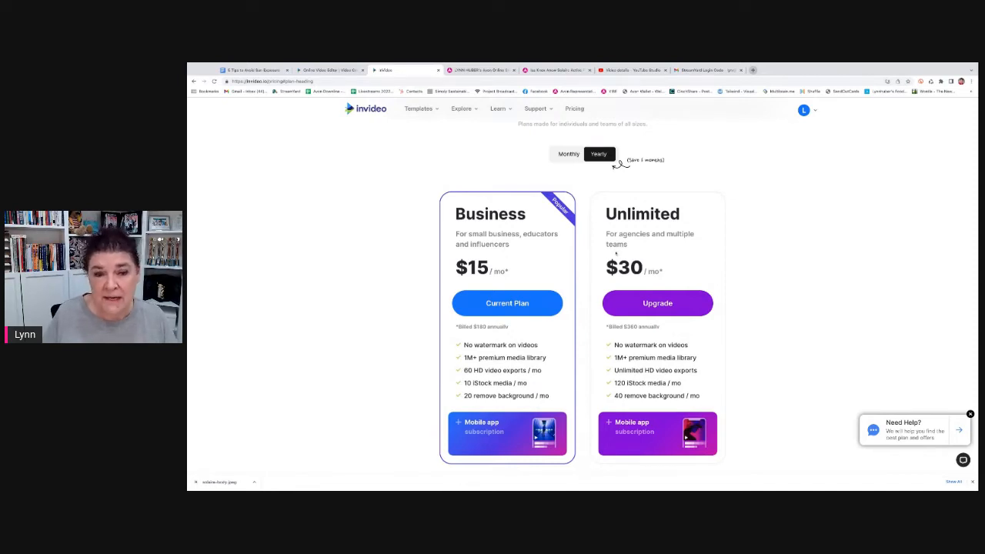
scroll(616, 253, down, 1)
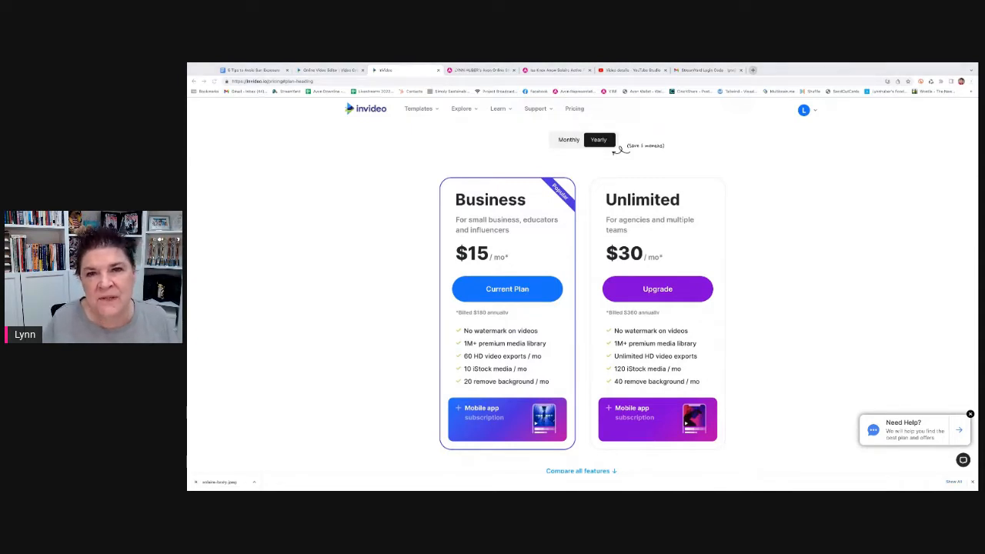
scroll(582, 293, down, 1)
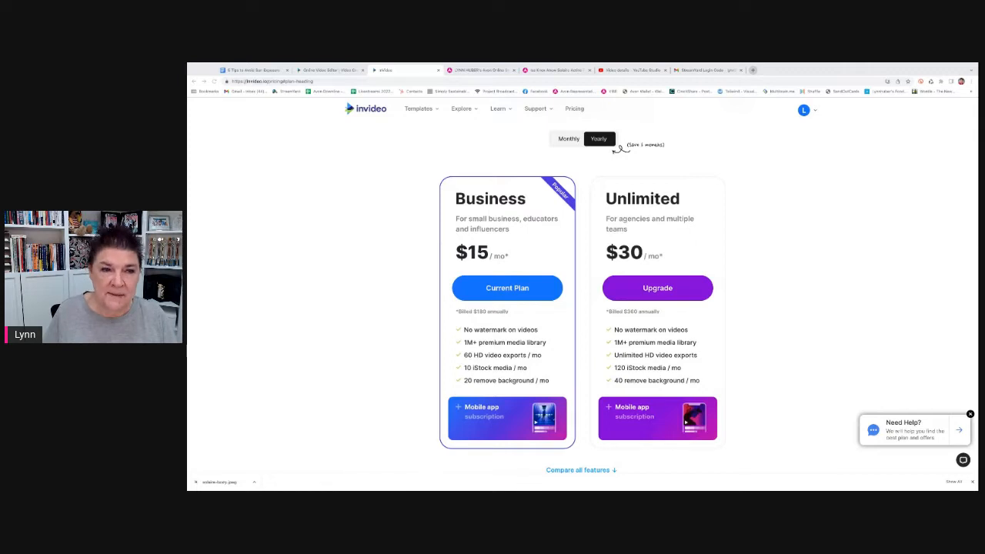
Step: Return to the InVideo template page, choose the Text to Video workflow and browse its story themes
click(331, 70)
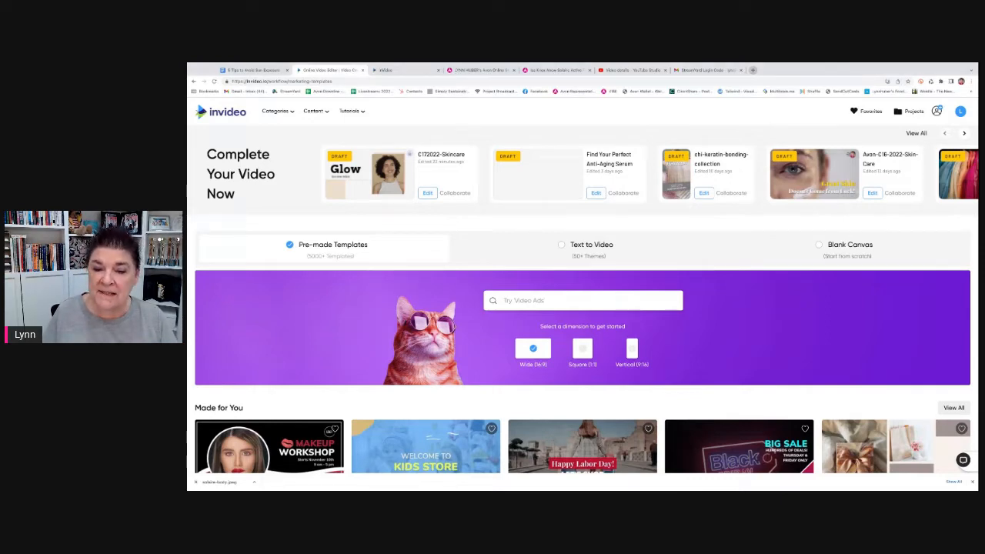
click(587, 245)
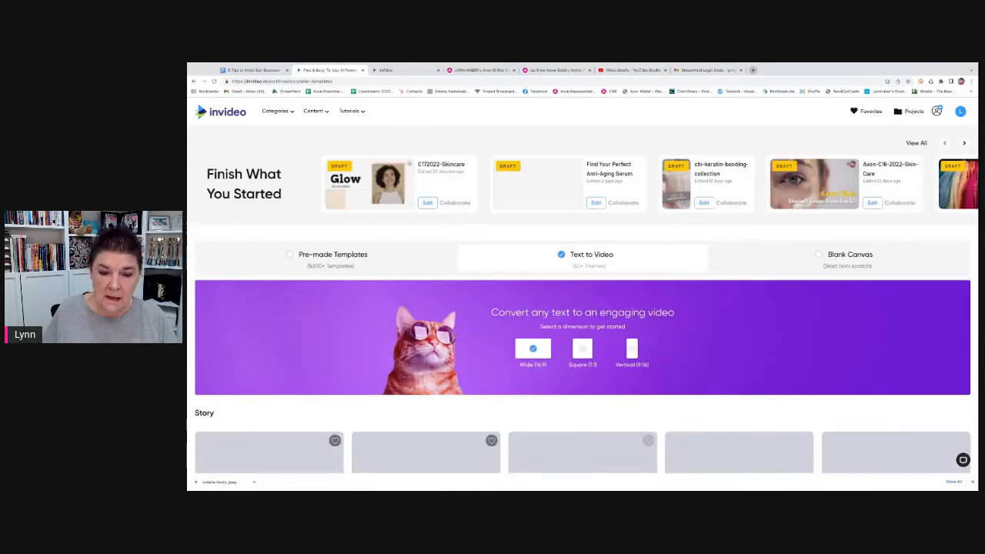
scroll(938, 115, down, 1)
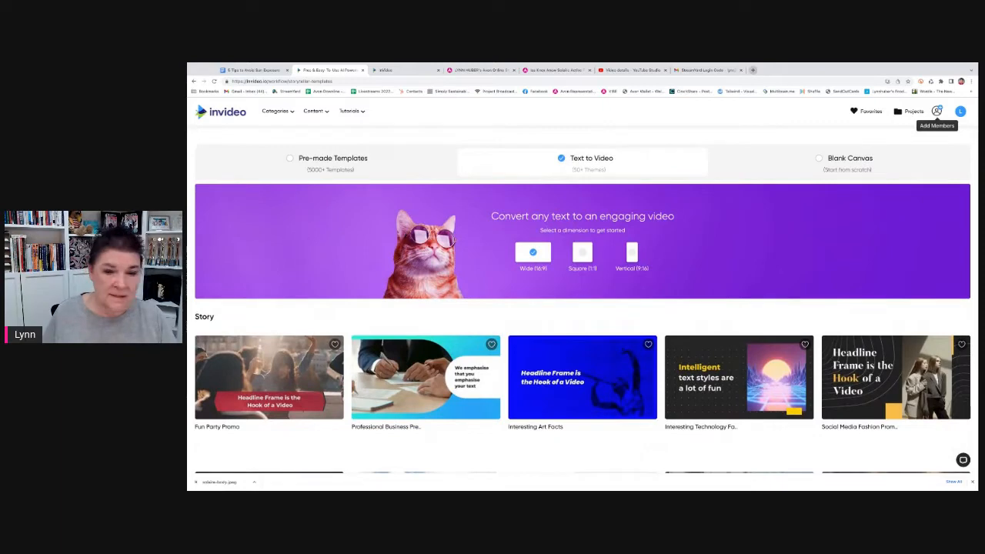
scroll(583, 300, down, 1)
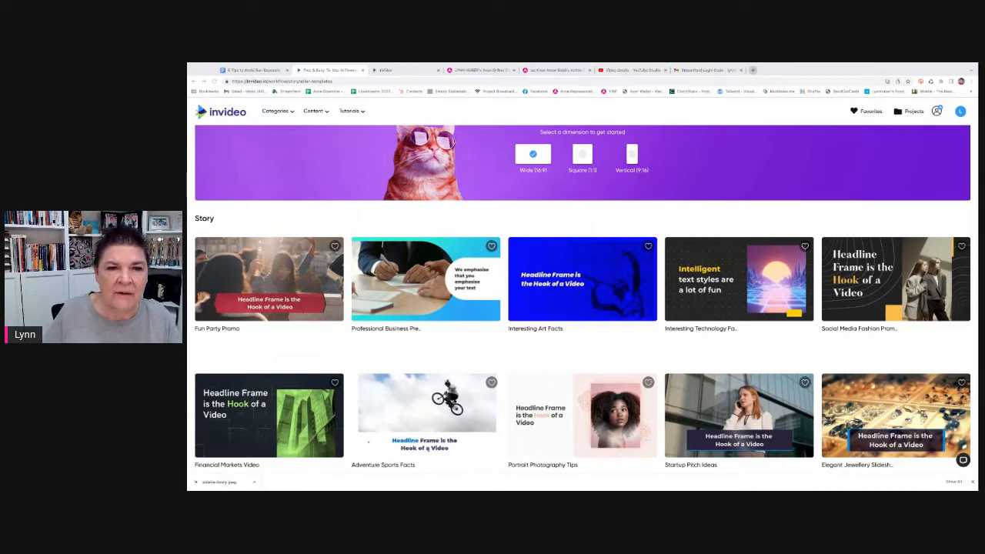
Step: Switch to the Avon online store and open the Beauty section of its blog
click(481, 70)
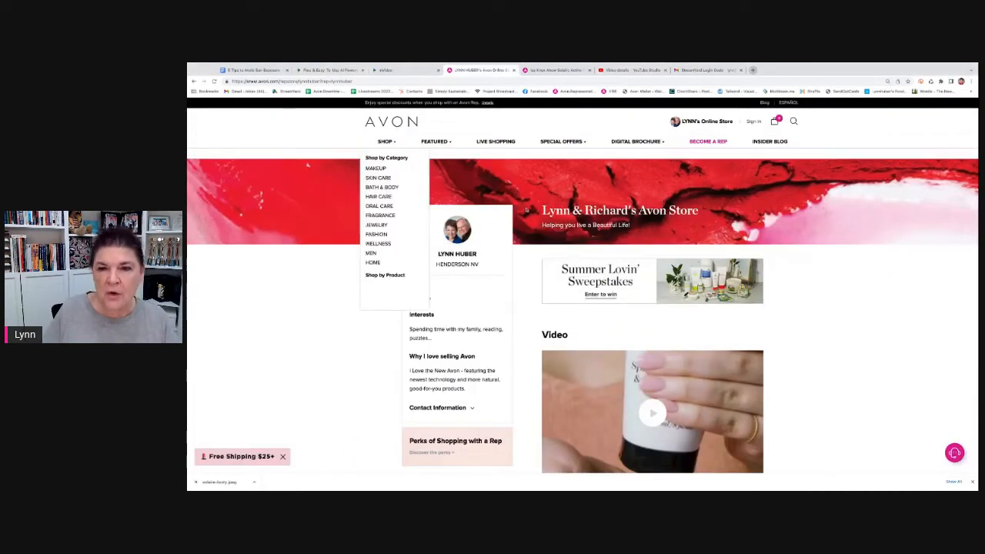
click(765, 103)
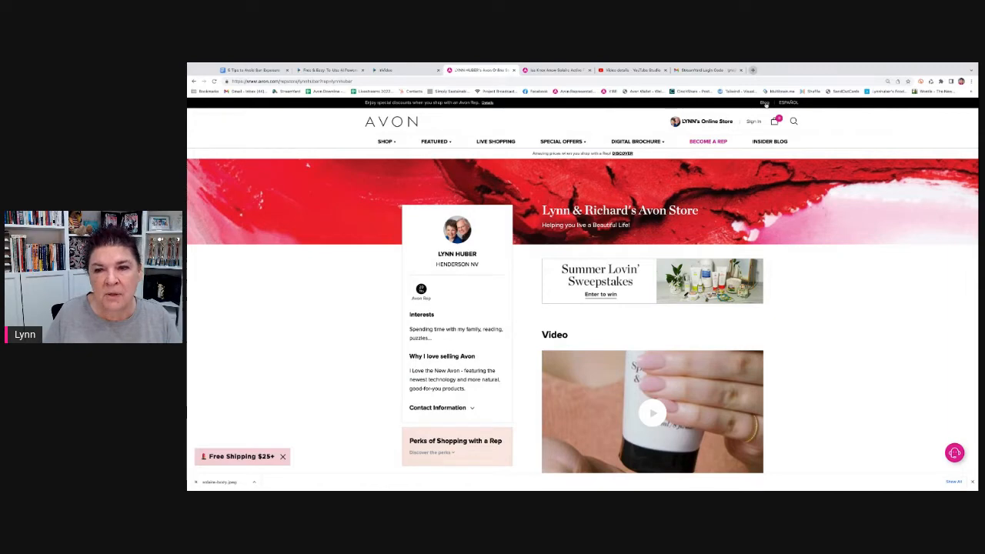
scroll(602, 323, down, 3)
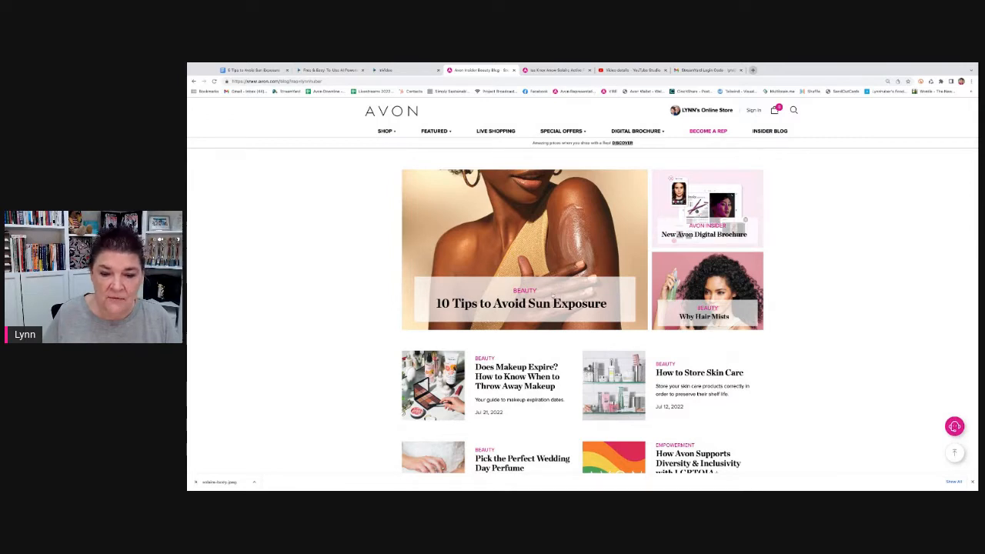
click(547, 237)
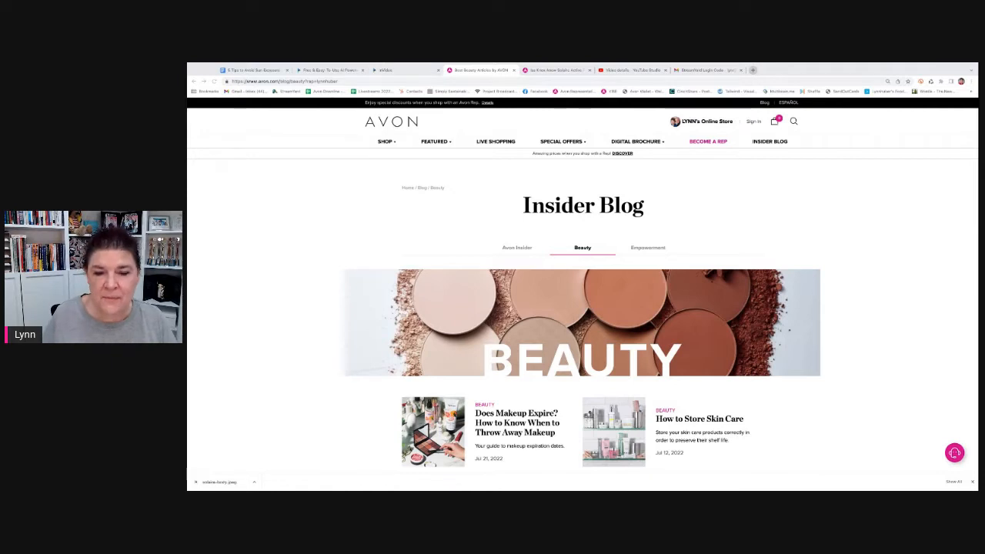
Step: Open the "10 Tips to Avoid Sun Exposure" article and read through its first tips
scroll(582, 290, down, 4)
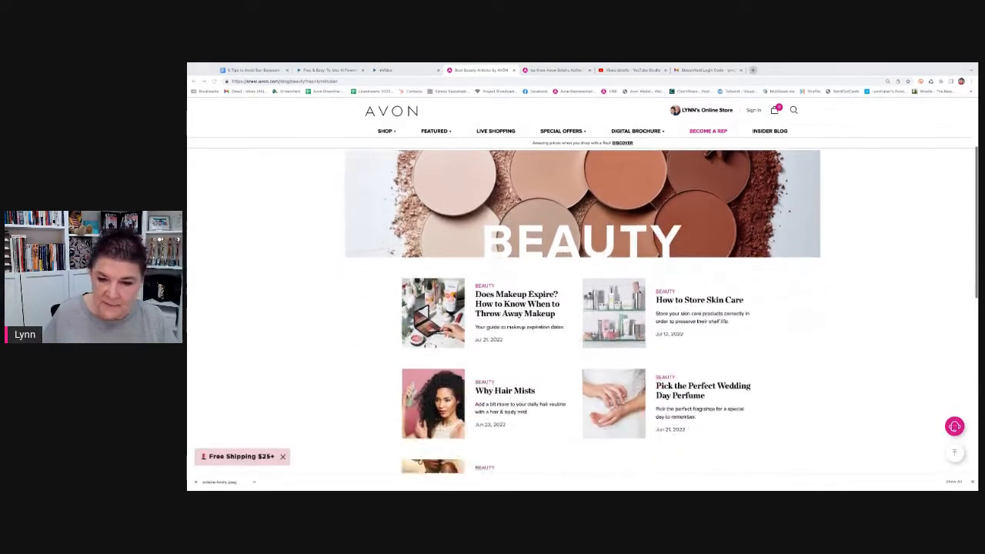
scroll(500, 347, down, 2)
click(492, 400)
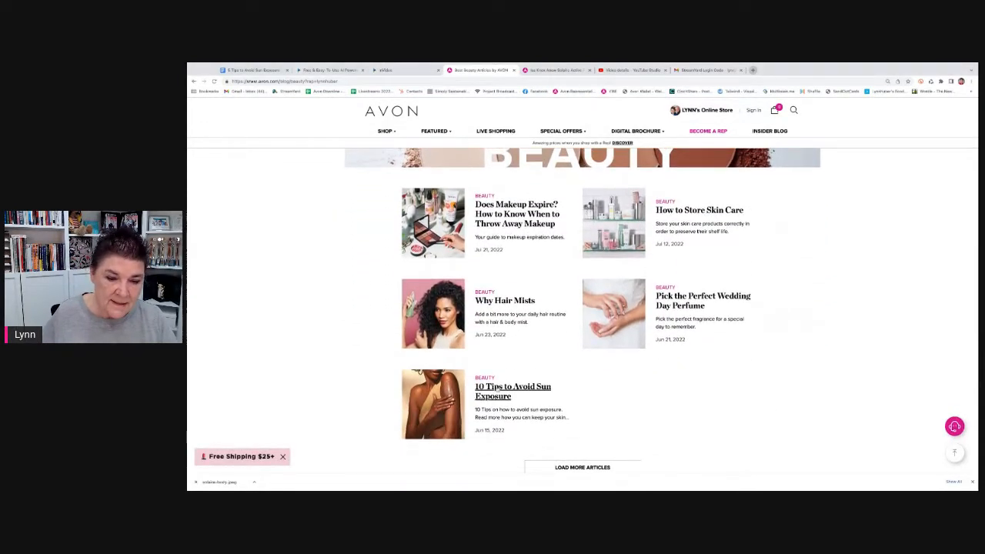
scroll(475, 245, down, 5)
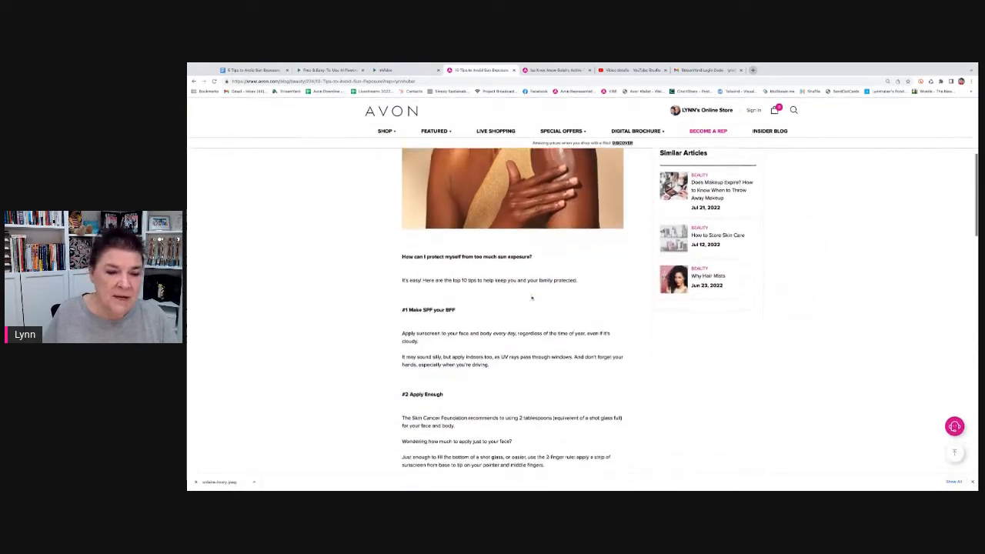
scroll(487, 315, down, 5)
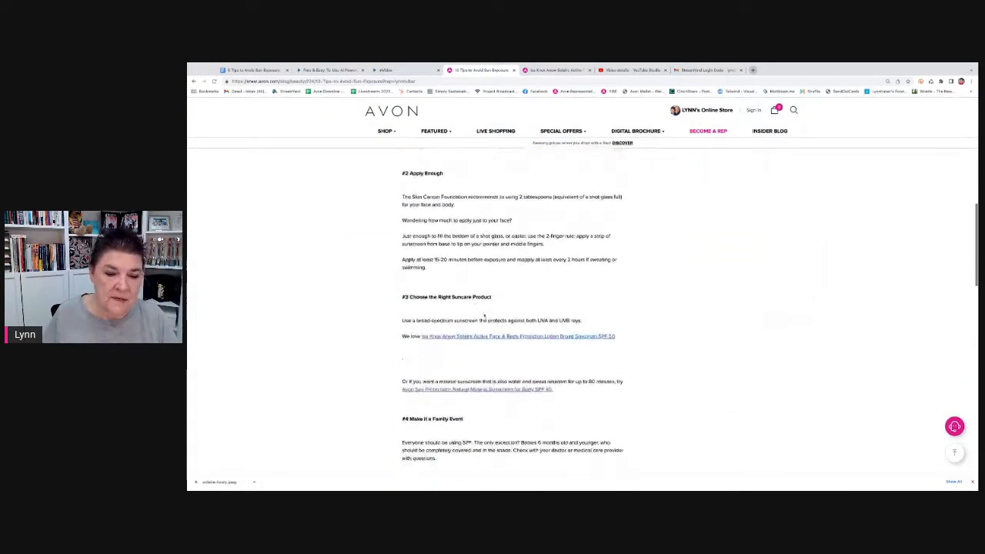
scroll(486, 315, up, 3)
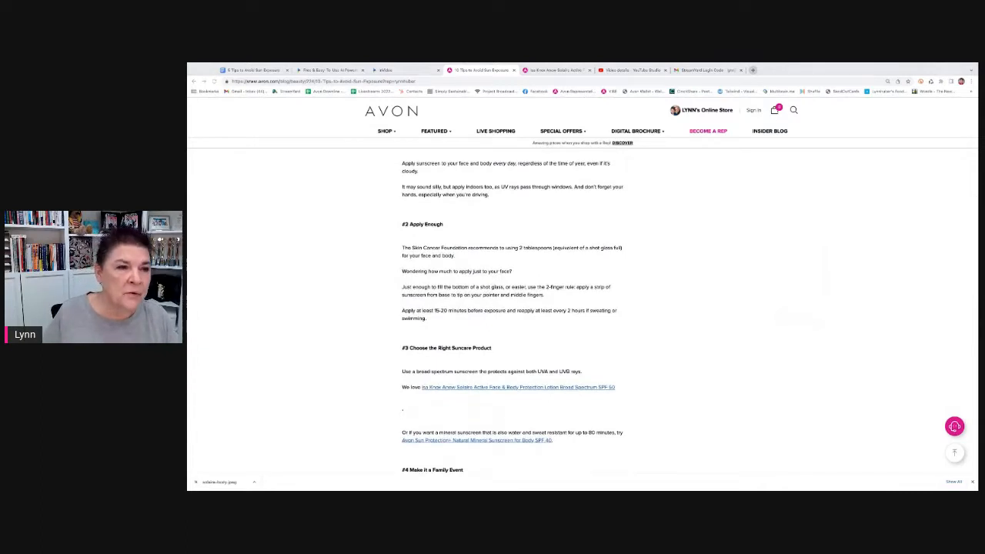
Step: Switch to the "5 Tips to Avoid Sun Exposure" Google Docs script and review all five tips and the closing lines
click(252, 70)
scroll(564, 308, down, 1)
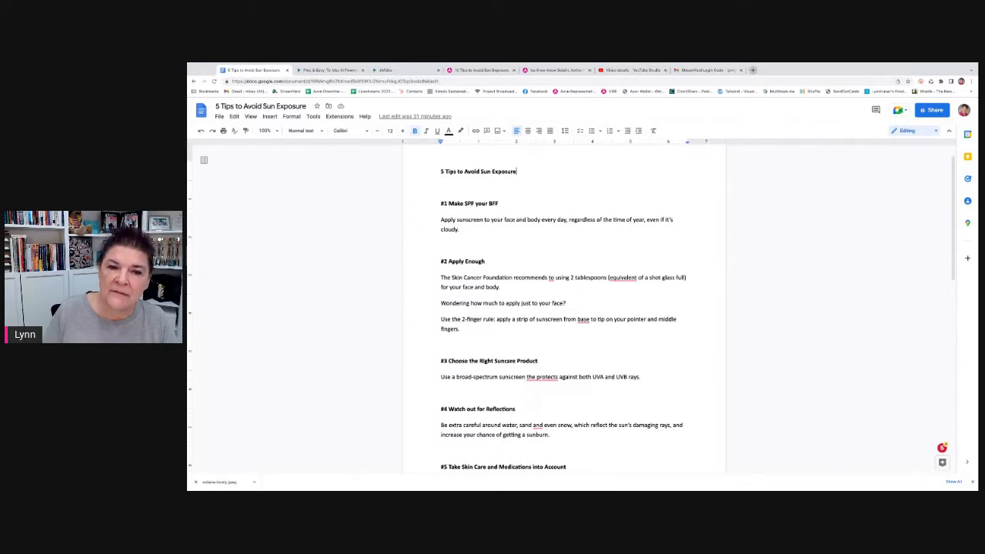
scroll(564, 308, down, 2)
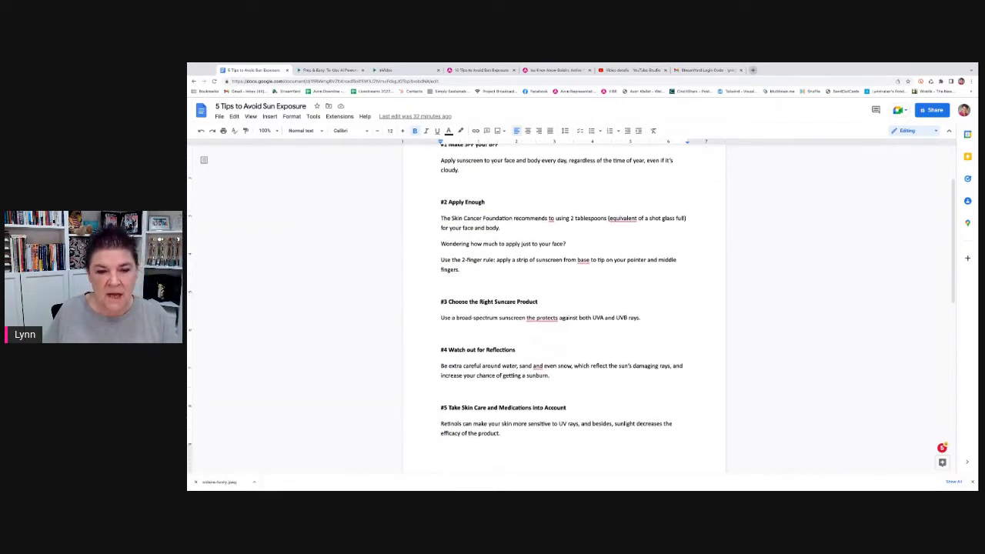
scroll(563, 307, up, 2)
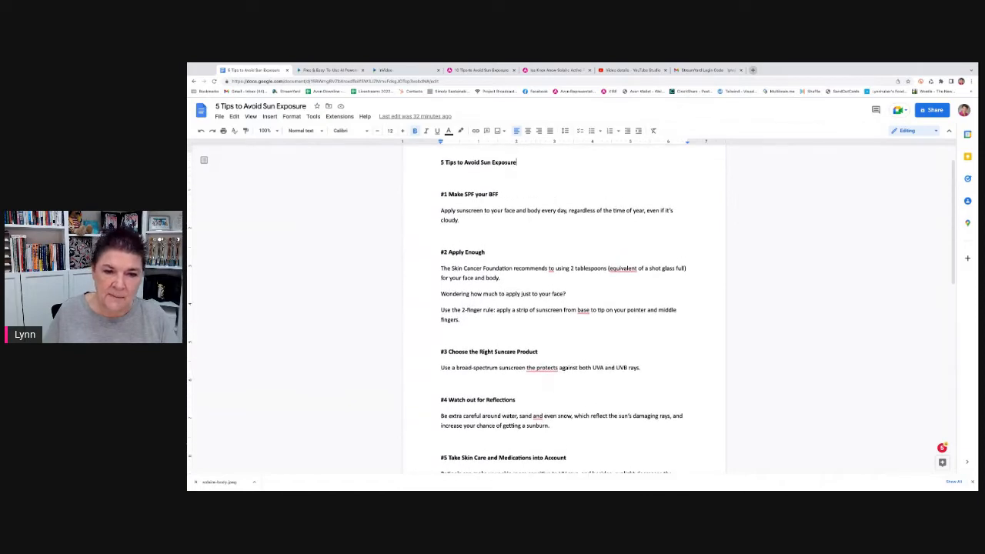
scroll(563, 308, down, 5)
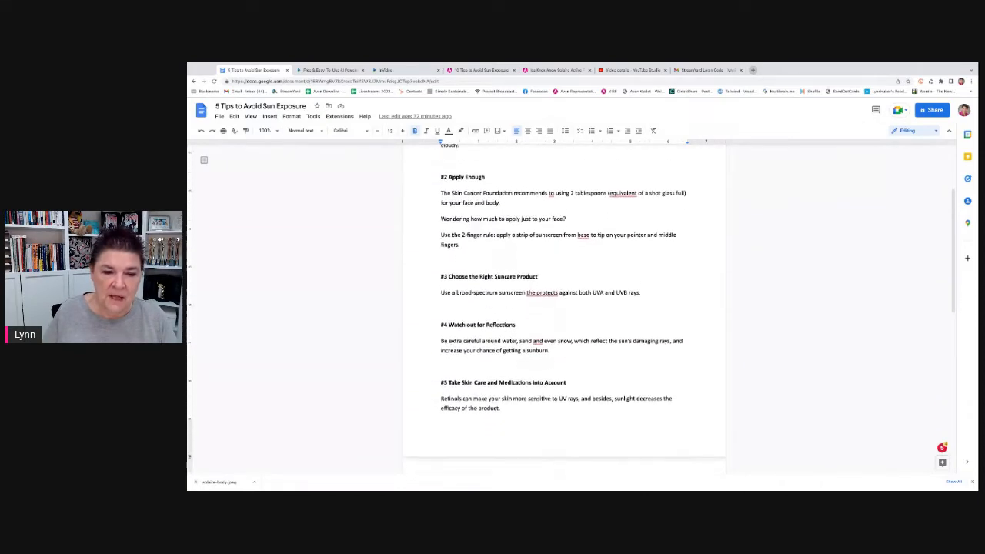
scroll(564, 308, down, 4)
scroll(563, 308, up, 4)
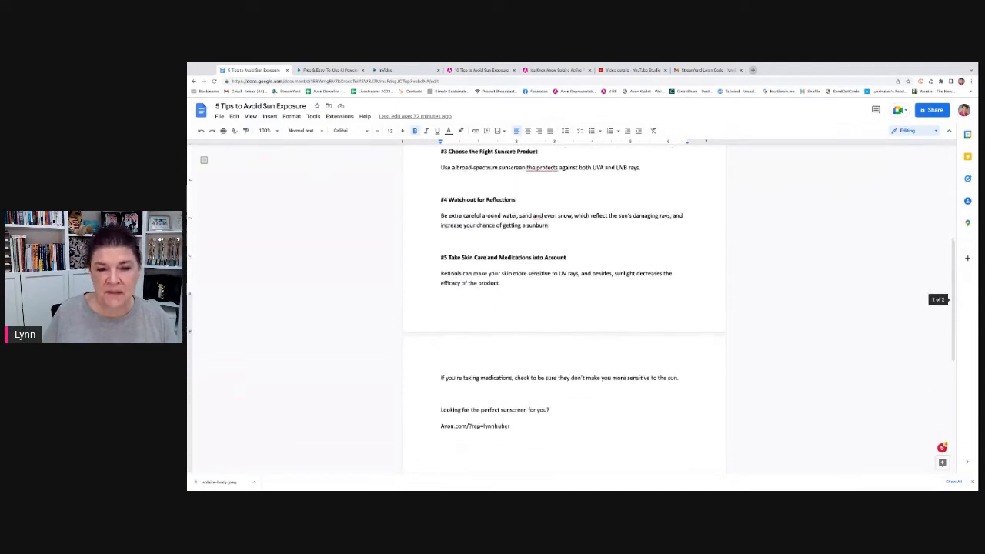
scroll(563, 308, up, 5)
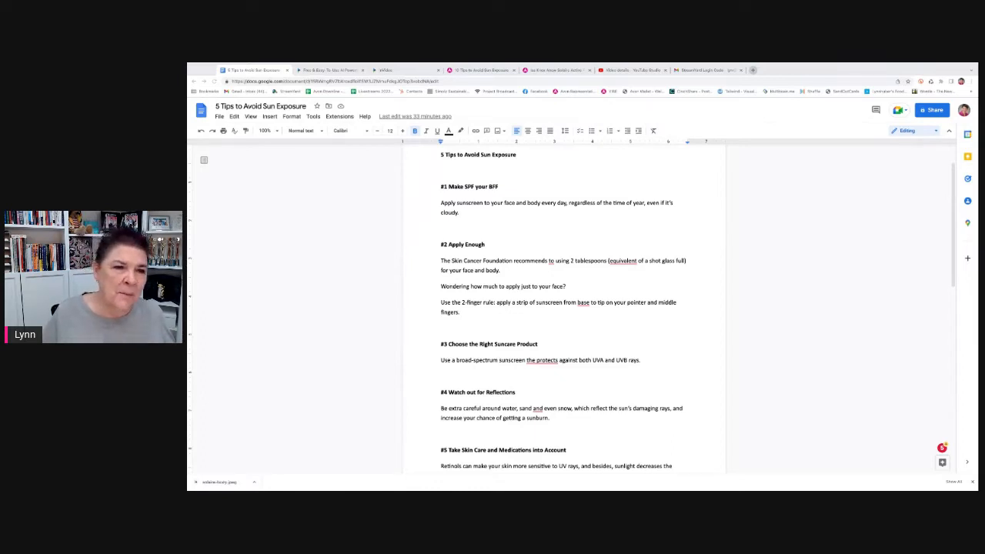
Step: Return to InVideo, browse the story themes and start a project from the Interesting Technology Facts template in Wide (16:9)
click(330, 70)
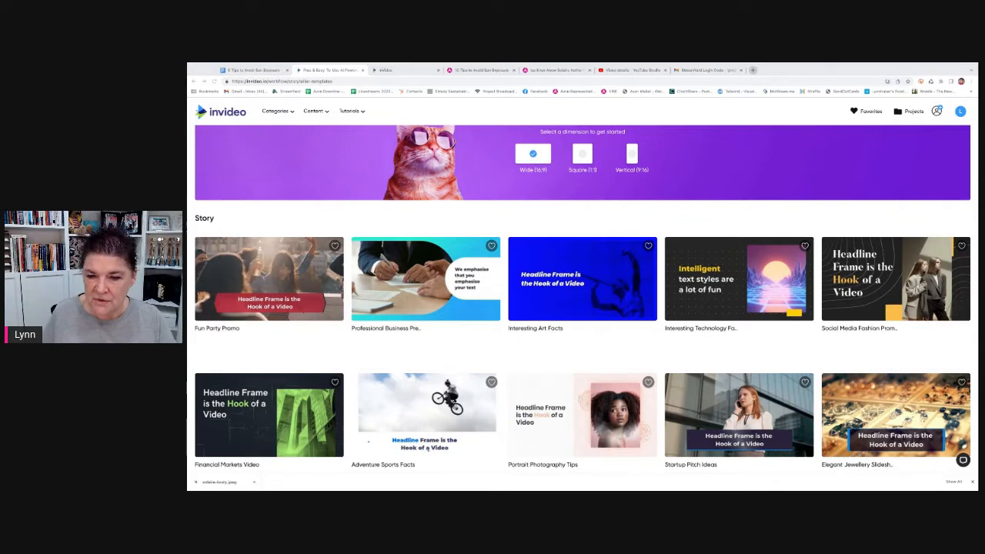
click(739, 281)
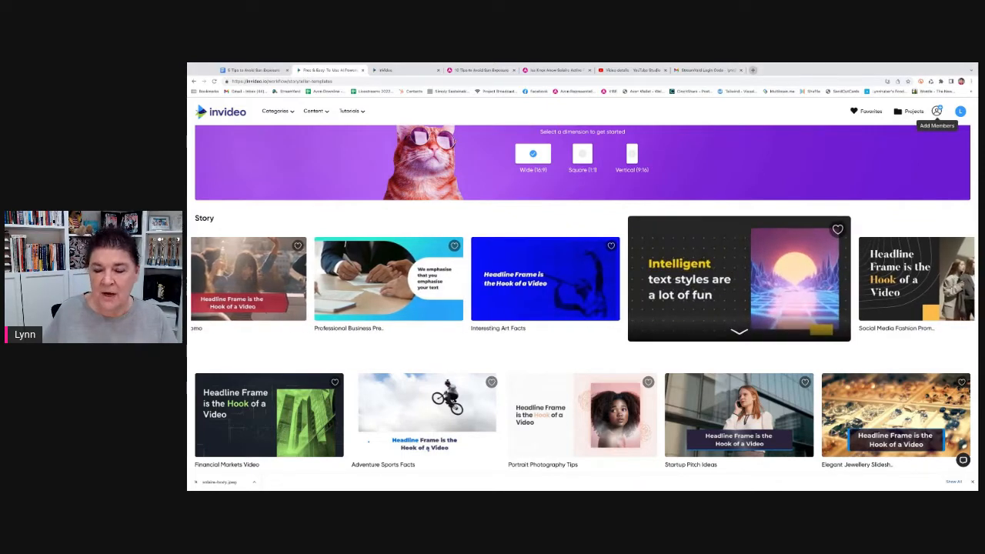
scroll(569, 420, down, 1)
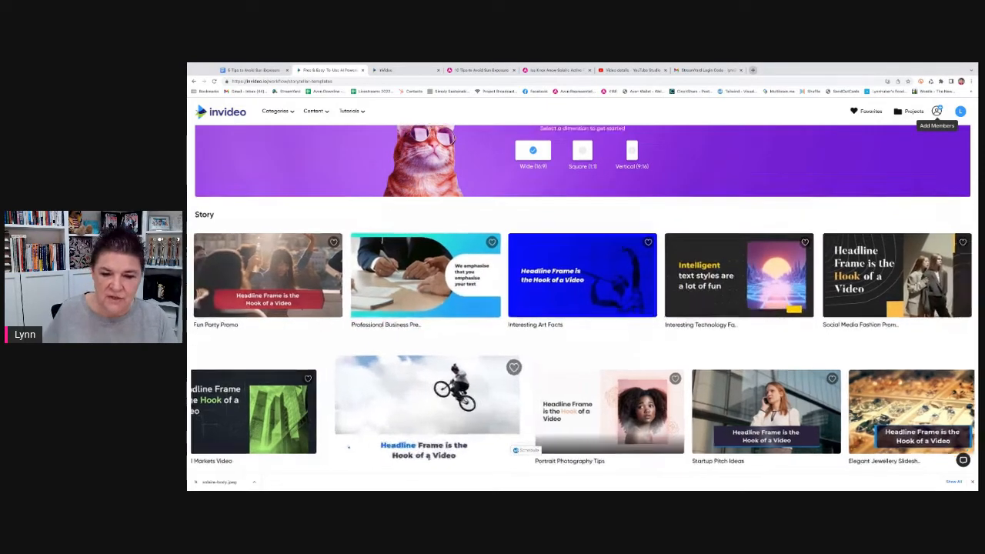
scroll(504, 419, down, 4)
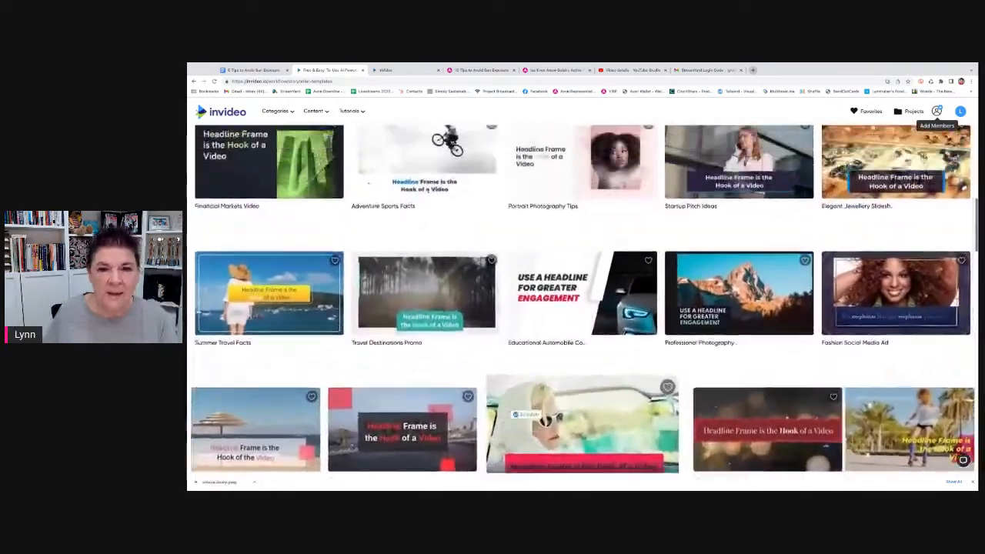
scroll(582, 423, up, 4)
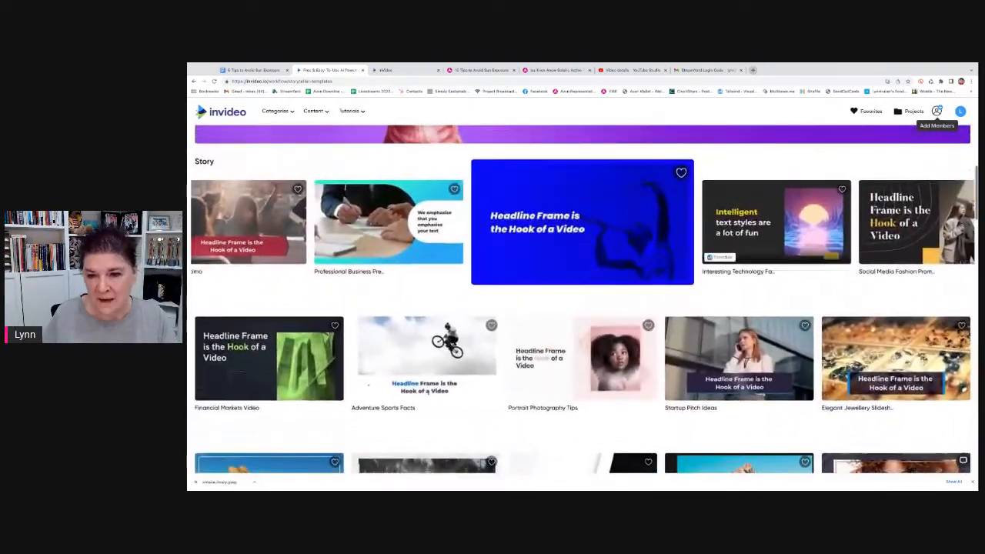
click(770, 223)
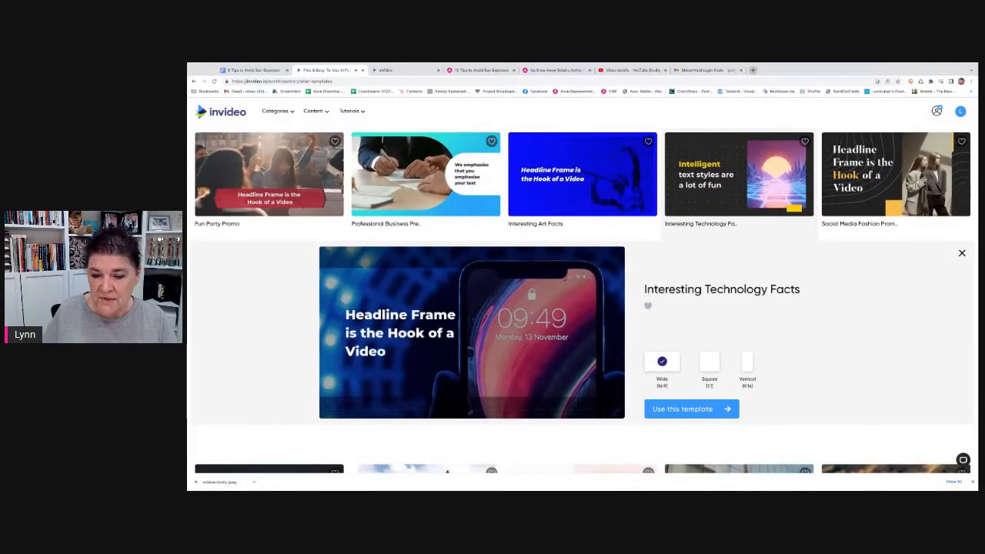
click(683, 408)
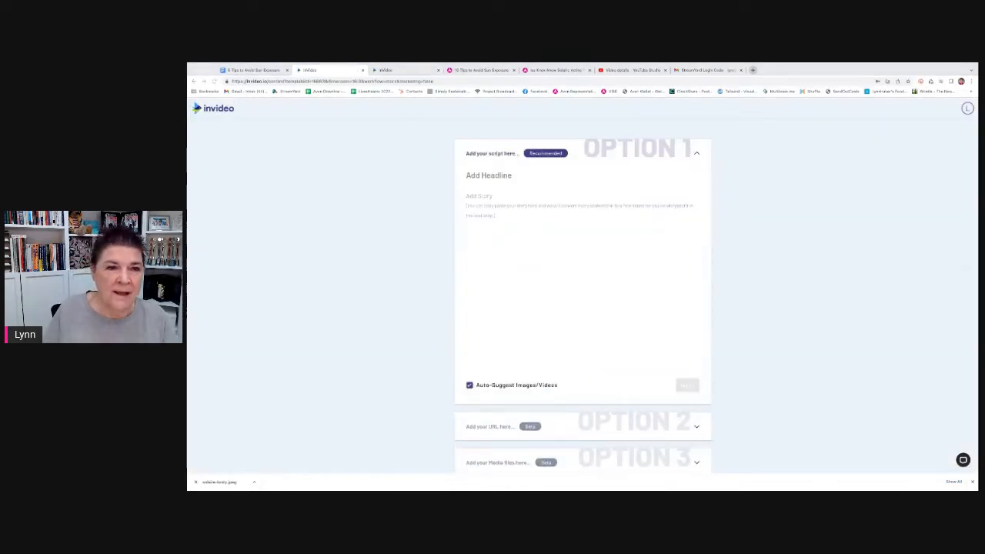
Step: Copy the title "5 Tips to Avoid Sun Exposure" from the Google Docs script into the headline of the InVideo script form
click(253, 70)
scroll(564, 308, up, 1)
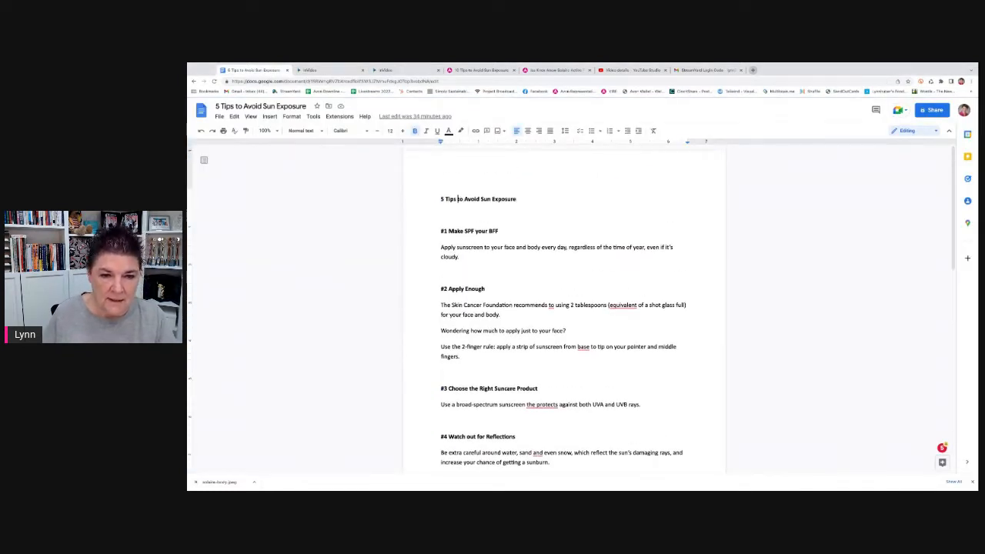
double_click(459, 199)
triple_click(442, 200)
key(ctrl+c)
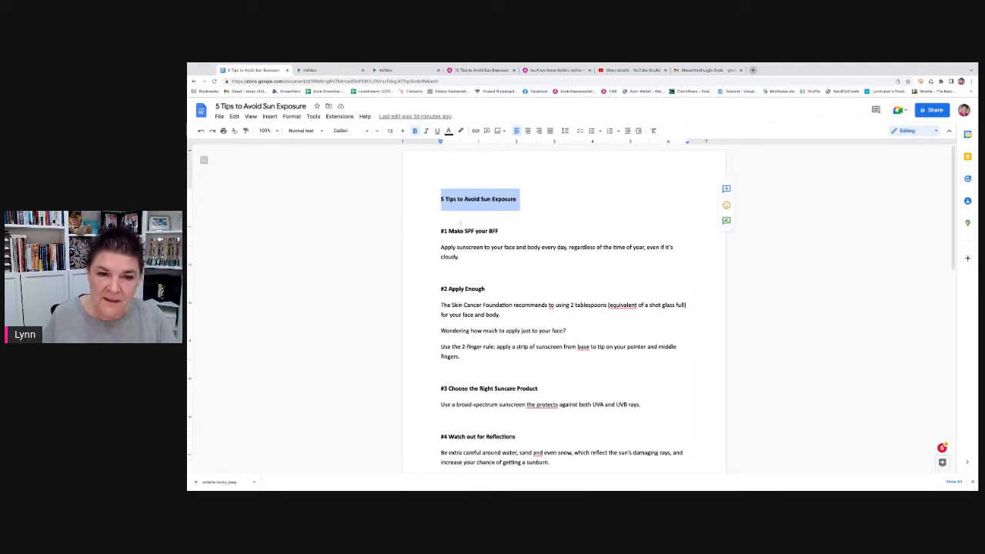
click(333, 73)
key(ctrl+v)
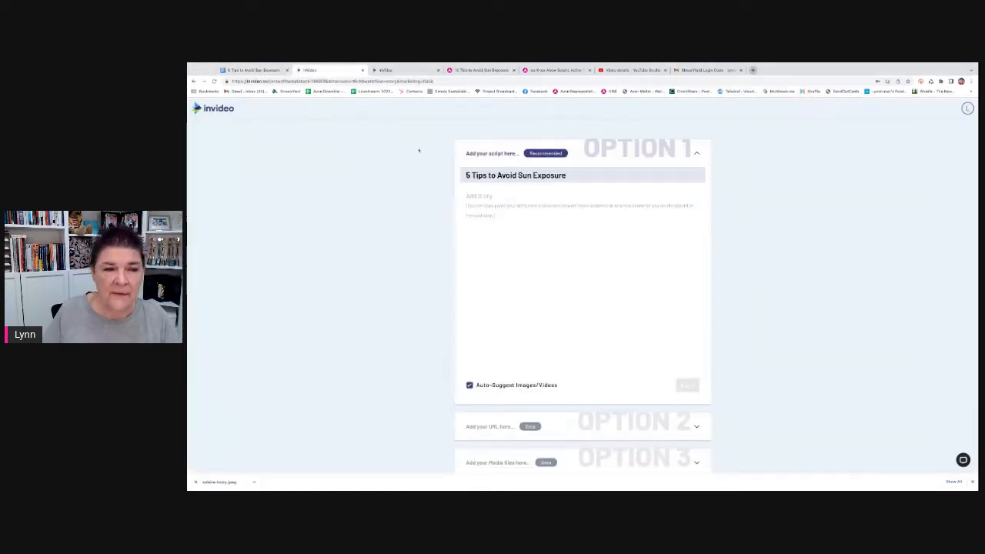
Step: Copy all five tips and the closing lines from the Google Docs script into the InVideo story text and generate the storyboard with auto-suggested media
click(242, 69)
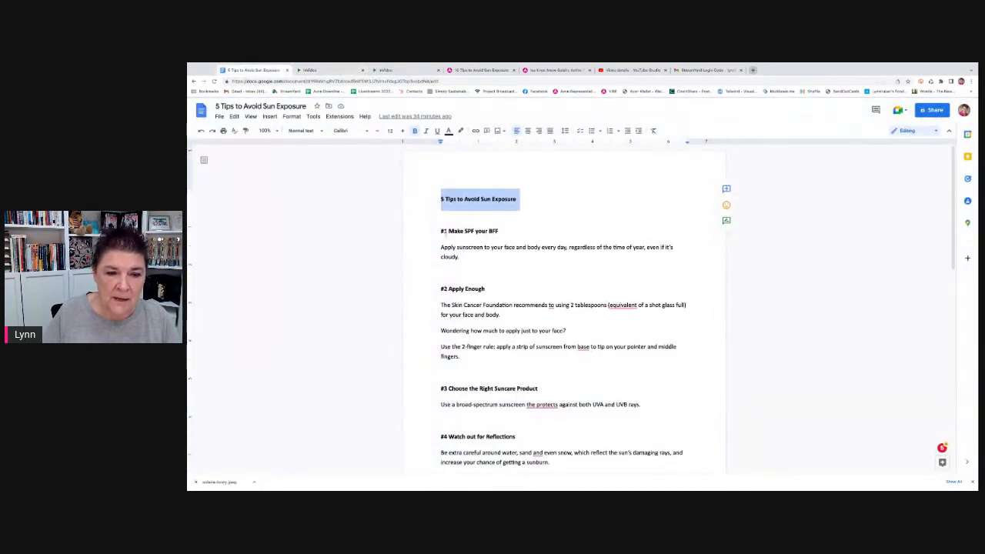
drag(441, 231, 514, 459)
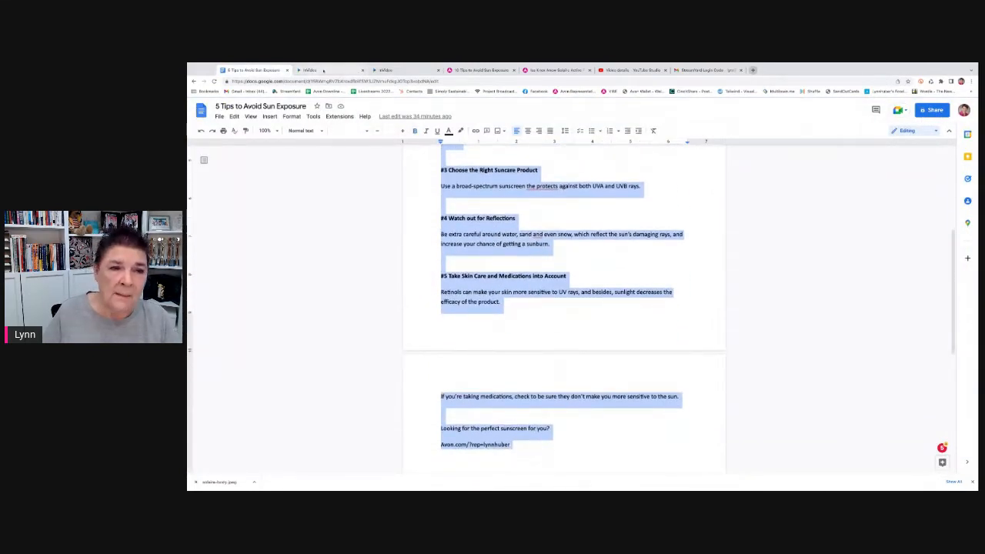
click(329, 70)
key(ctrl+v)
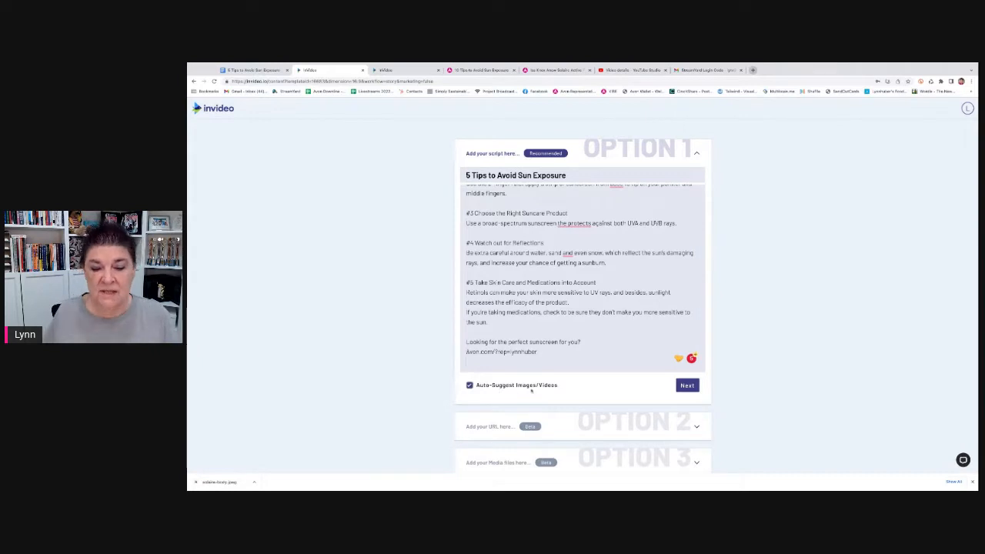
scroll(537, 311, down, 1)
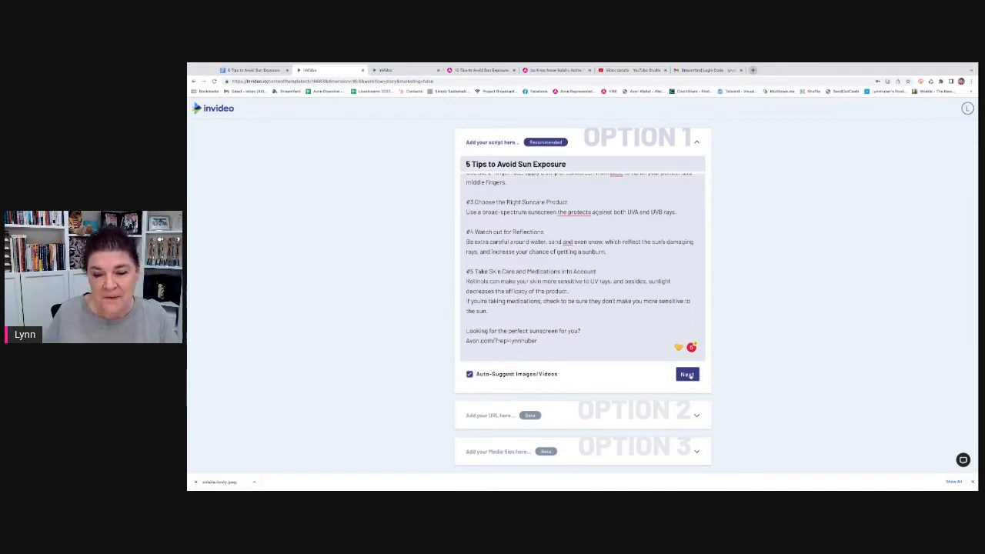
click(680, 376)
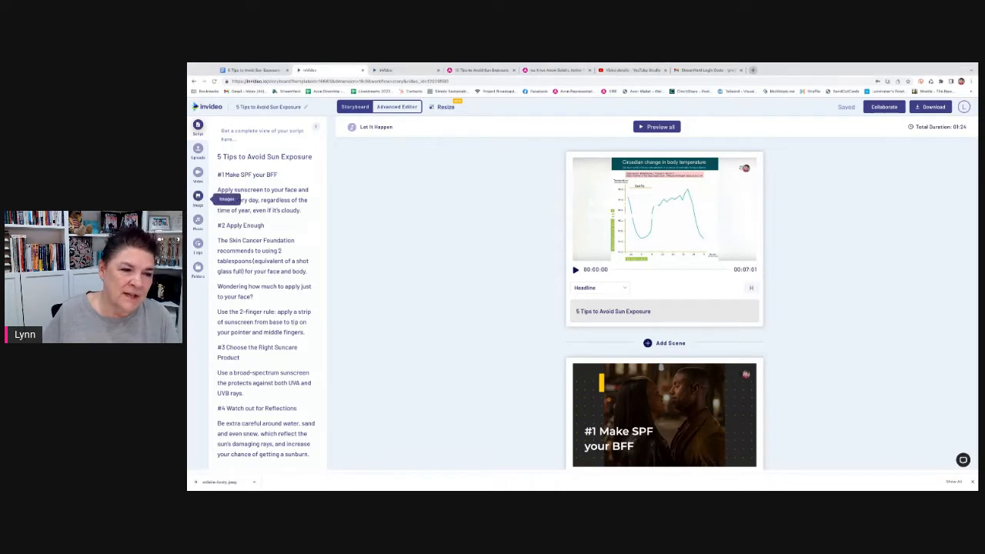
Step: Open the stock images, look through the Isa Knox Anew Solaire lotion's product photos on the Avon site, and return to the InVideo storyboard
click(197, 197)
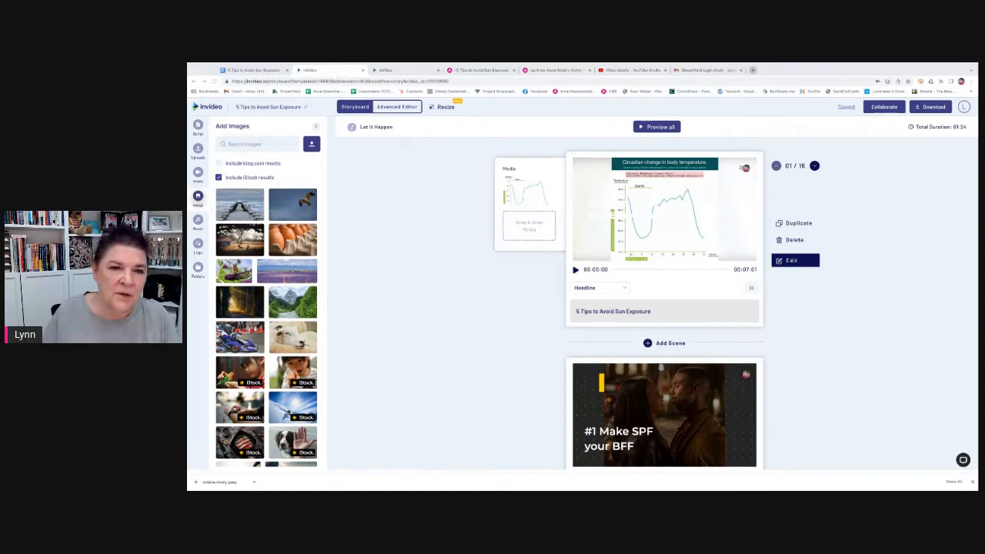
click(480, 70)
click(553, 70)
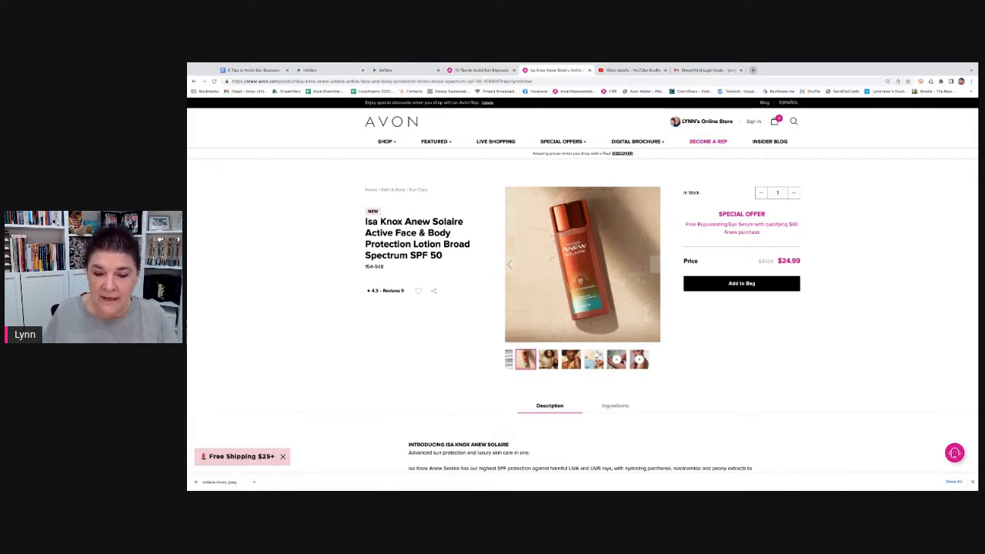
click(655, 264)
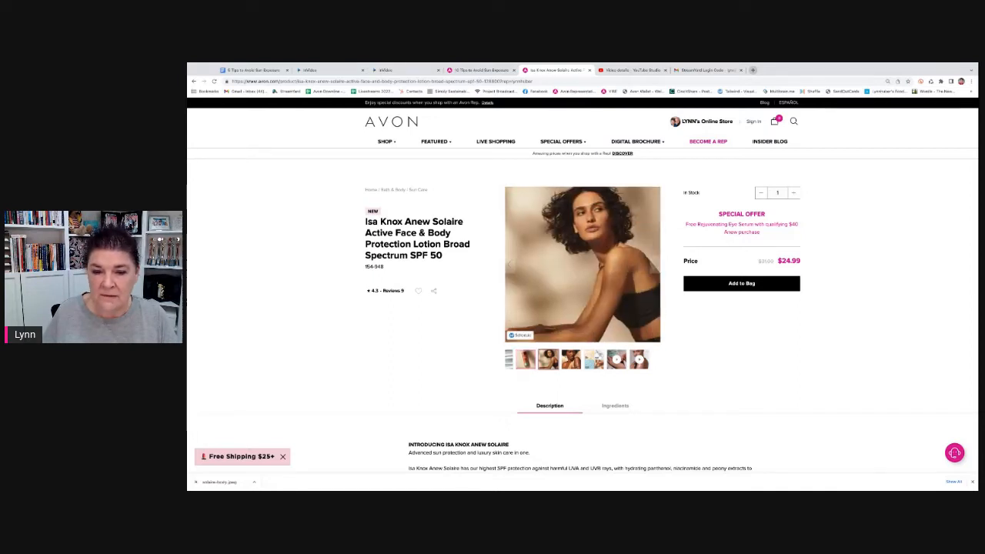
click(655, 264)
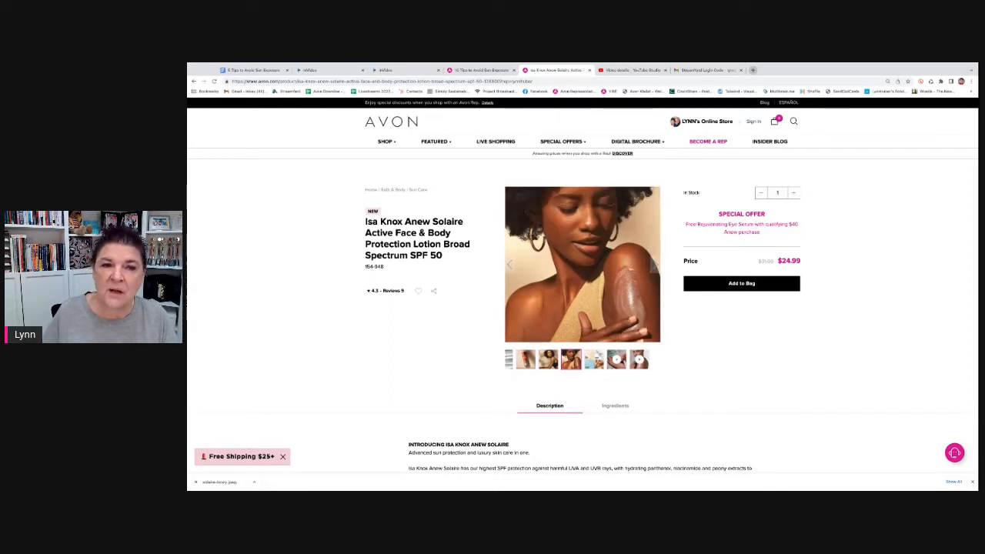
click(327, 70)
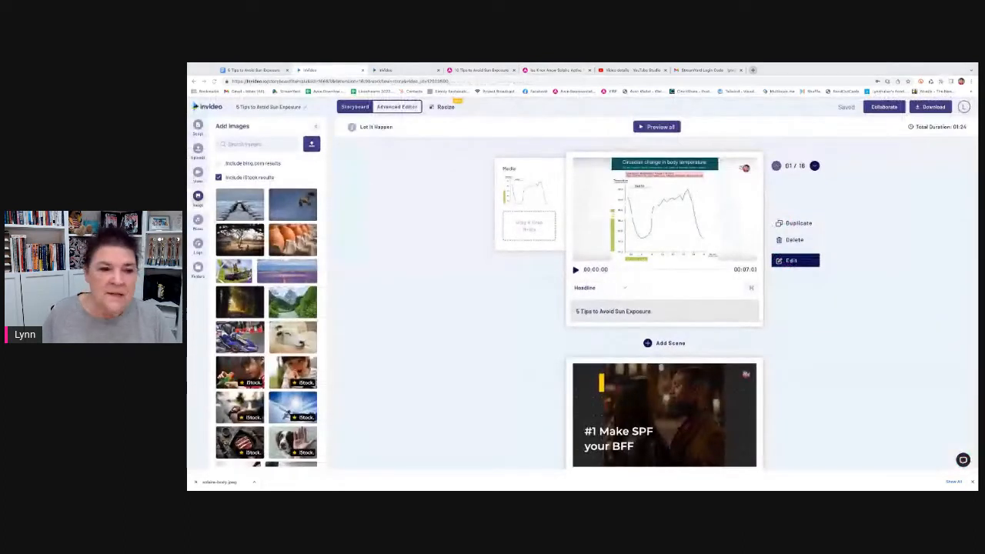
Step: Exclude iStock results from the stock images and search for "sun" to find a picture for the headline scene
scroll(267, 327, down, 5)
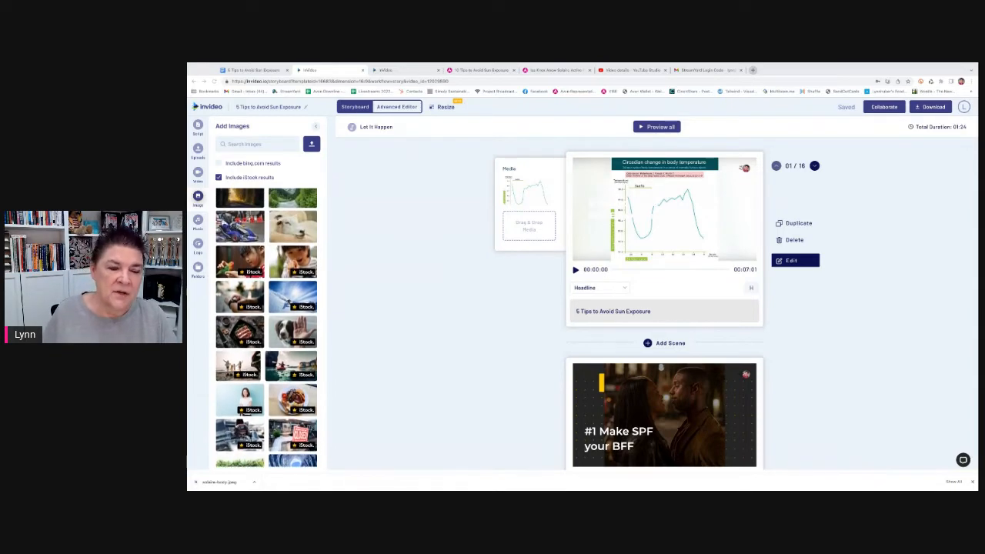
scroll(267, 327, down, 1)
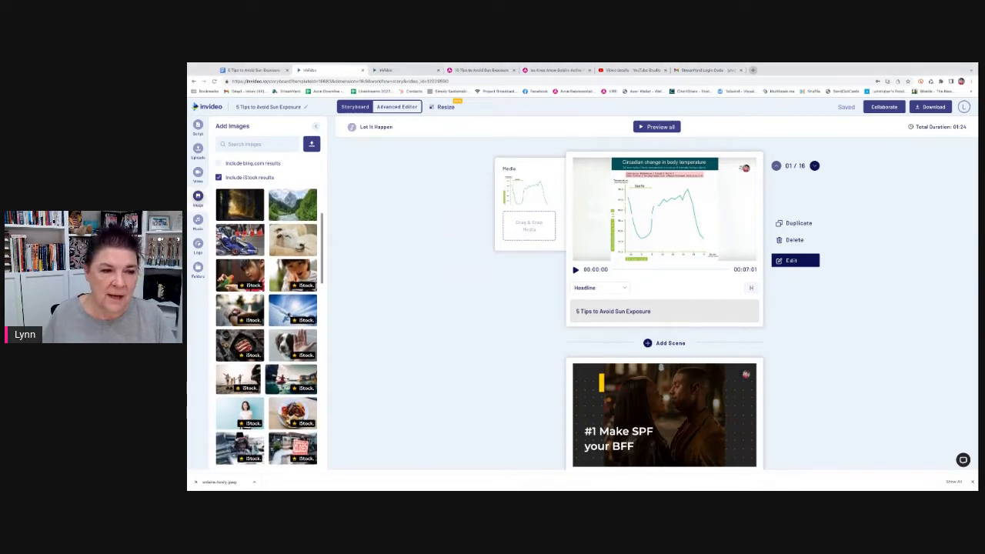
click(219, 178)
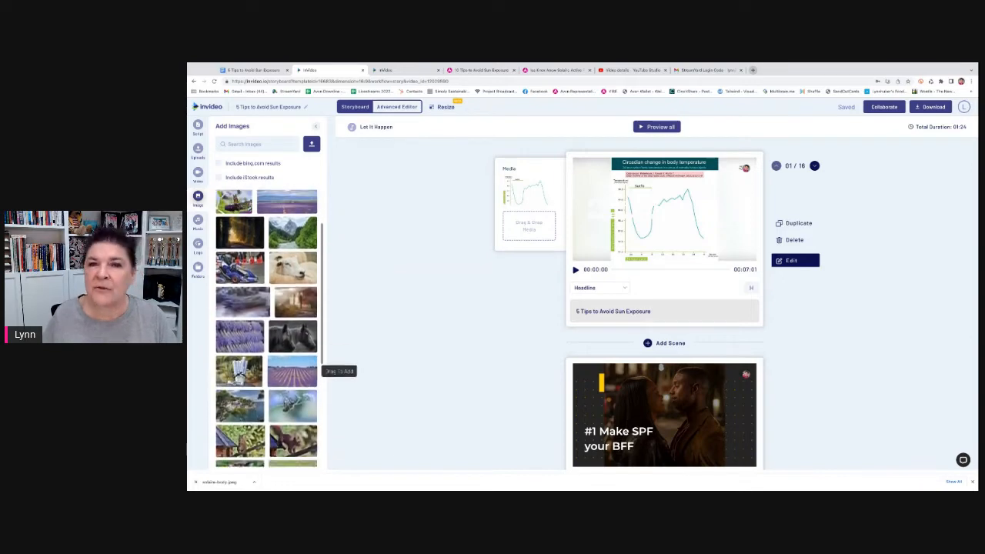
scroll(266, 331, down, 2)
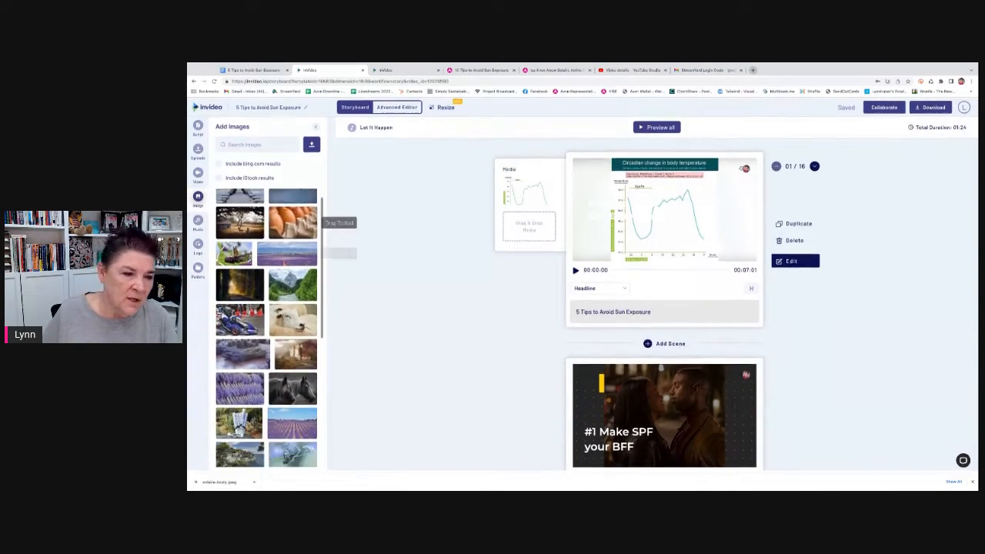
scroll(267, 328, down, 1)
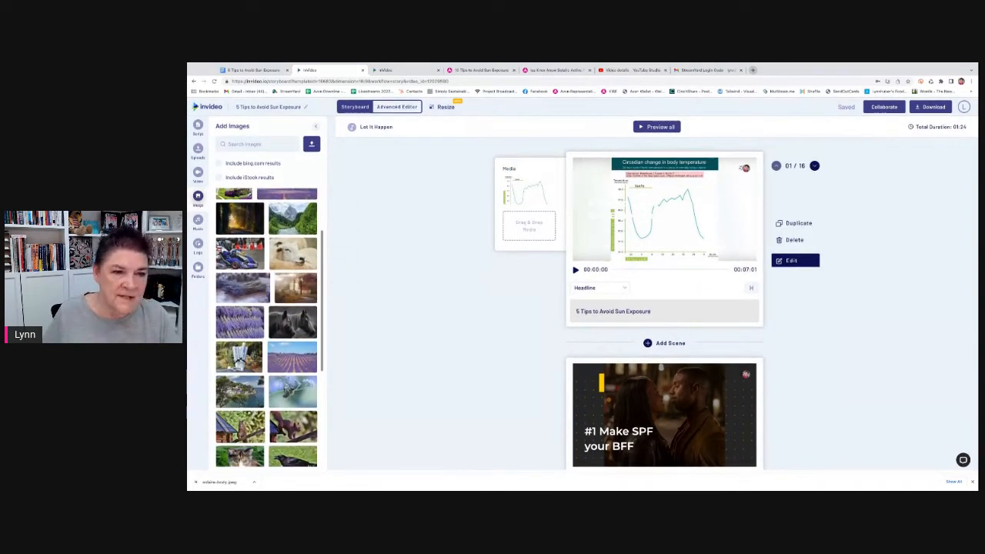
text(sun)
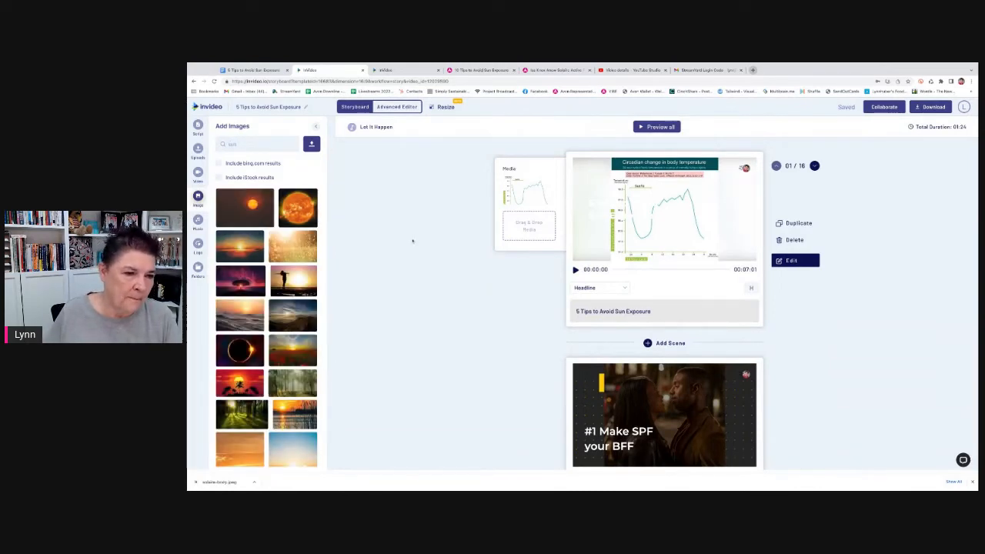
scroll(325, 266, down, 2)
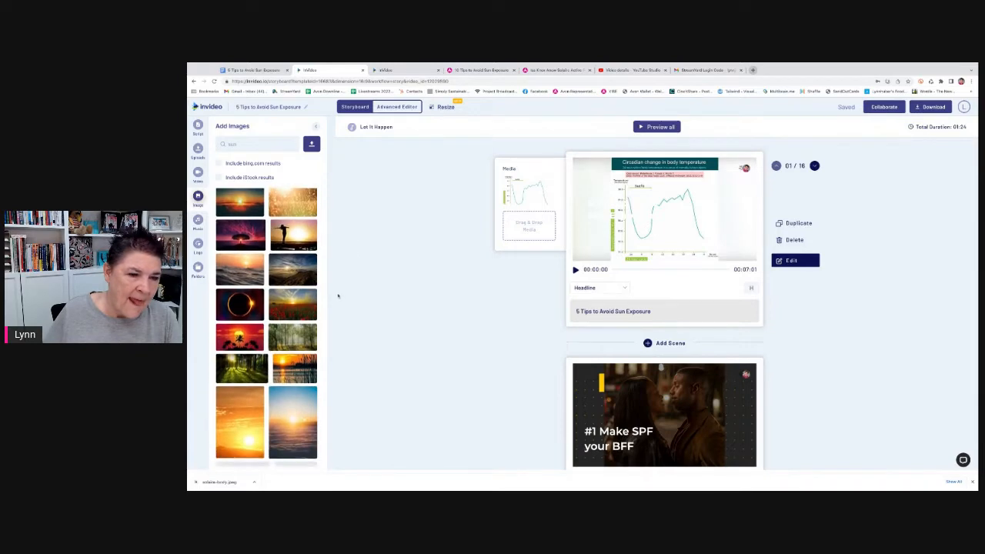
scroll(336, 296, down, 3)
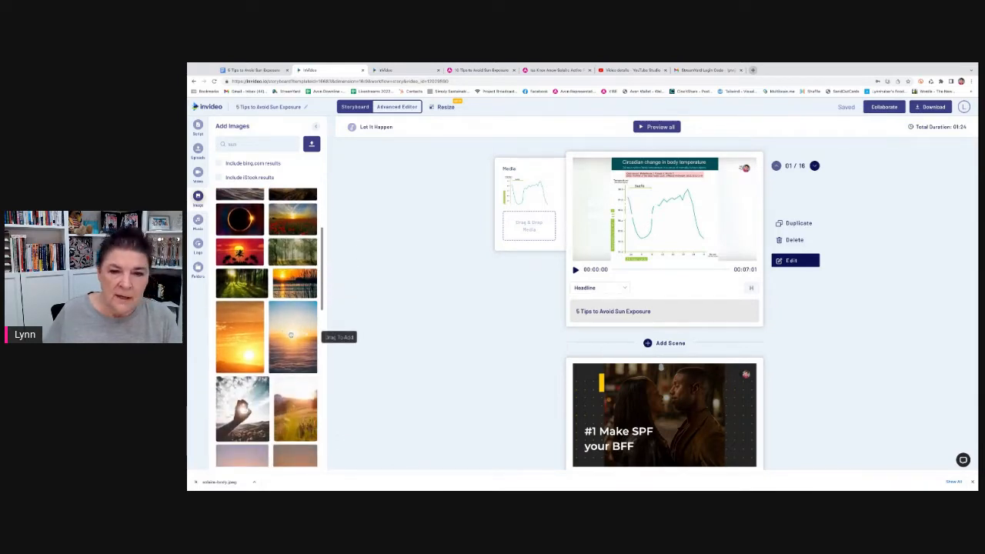
Step: Replace the headline scene's body temperature chart with the portrait image of the sun over the sea, keeping it as the only media
drag(290, 335, 531, 231)
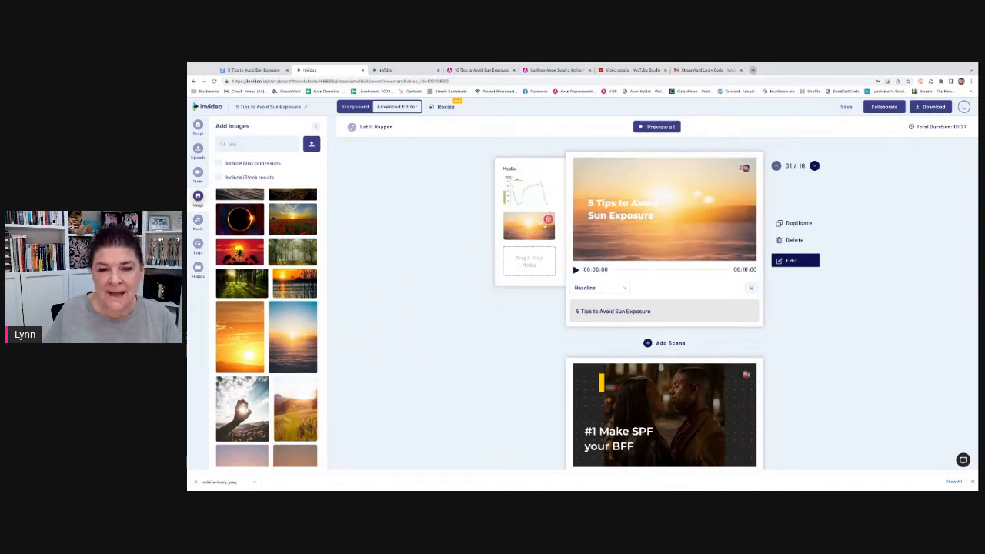
click(548, 220)
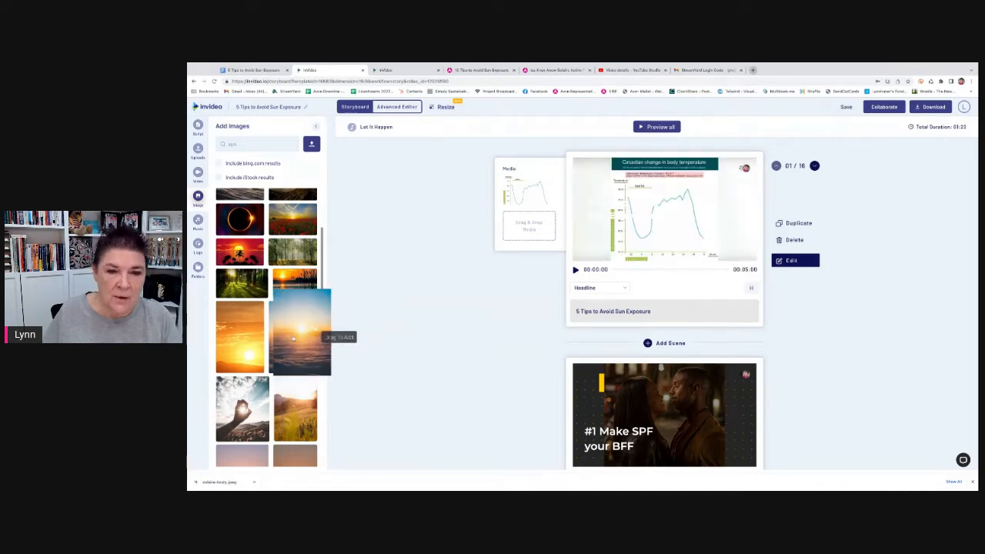
drag(292, 337, 516, 194)
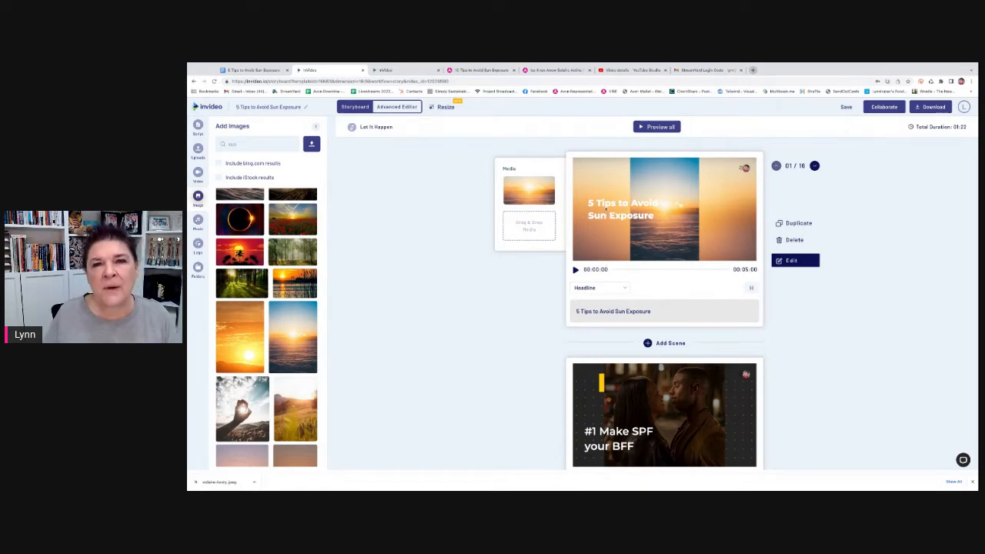
Step: Replace the couple footage in the "#1 Make SPF your BFF" scene with the uploaded photo of the Anew Solaire bottle
scroll(539, 291, down, 3)
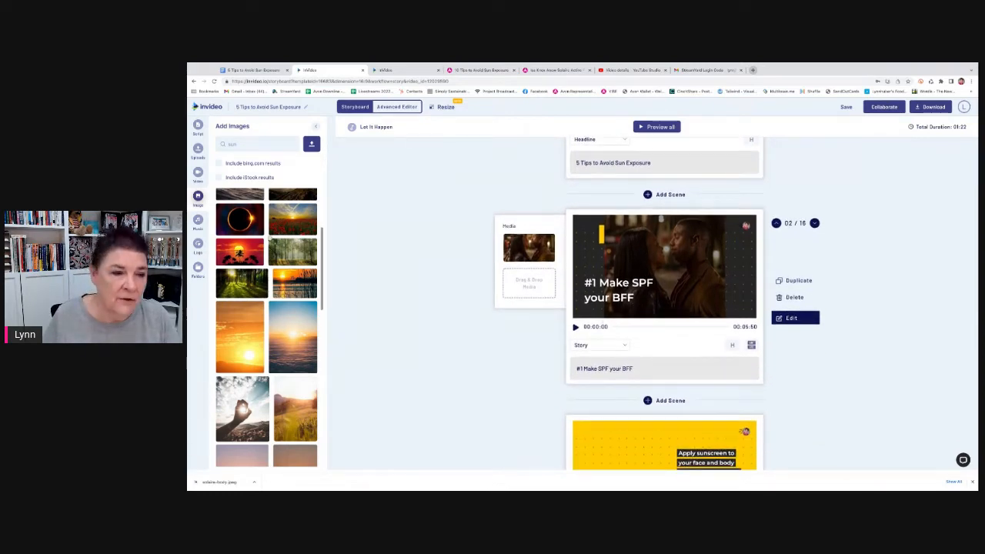
scroll(240, 261, down, 2)
scroll(240, 261, down, 2)
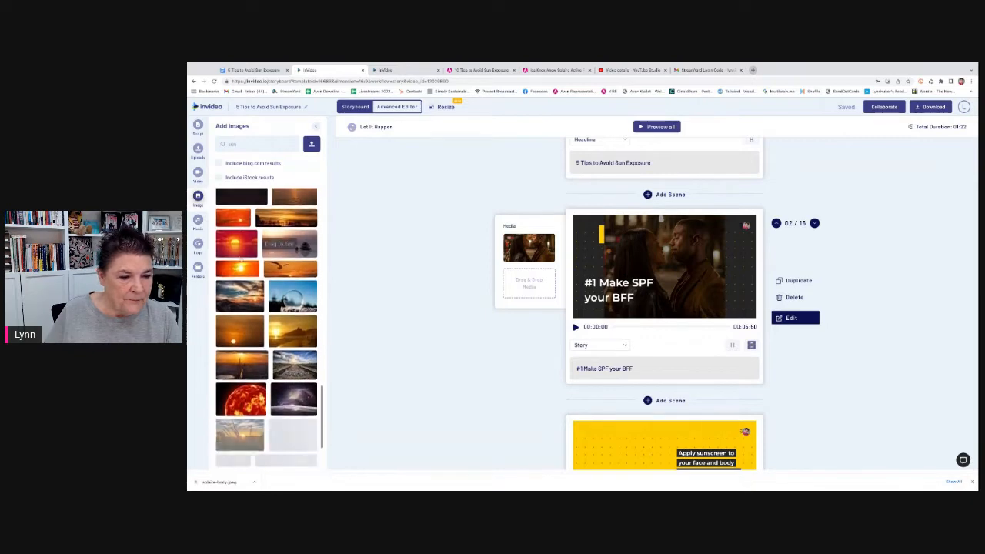
scroll(267, 327, down, 2)
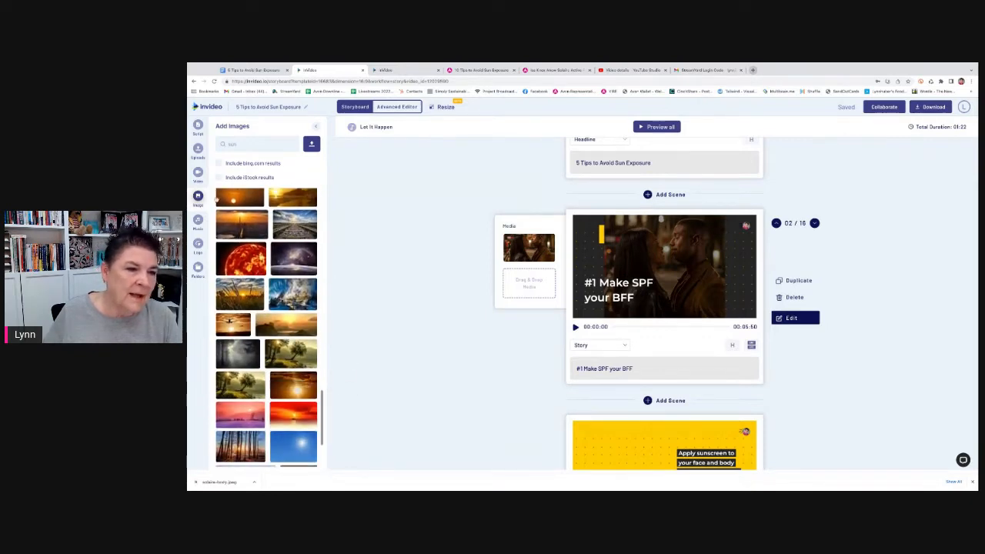
click(198, 148)
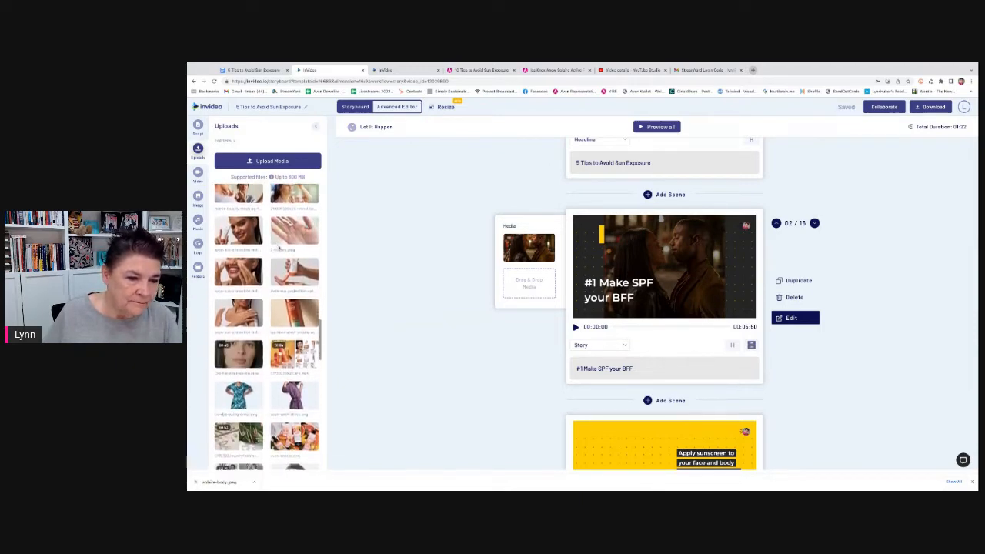
scroll(279, 247, down, 2)
drag(294, 253, 529, 250)
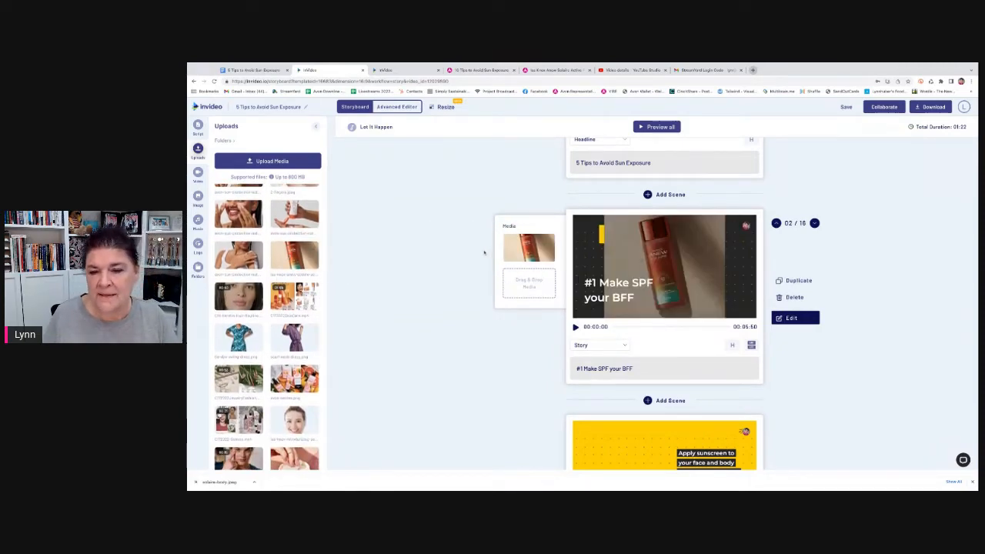
Step: Add the uploaded woman-with-hand-on-chest photo to the "Apply sunscreen" scene, and replace the "#2 Apply Enough" bankruptcy image with the uploaded smiling woman photo
scroll(545, 302, down, 3)
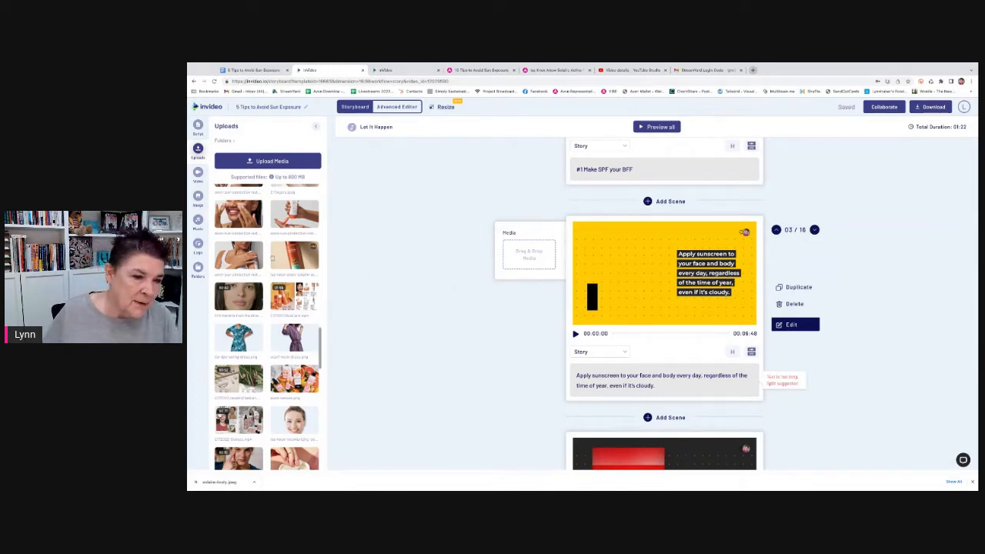
drag(238, 255, 522, 256)
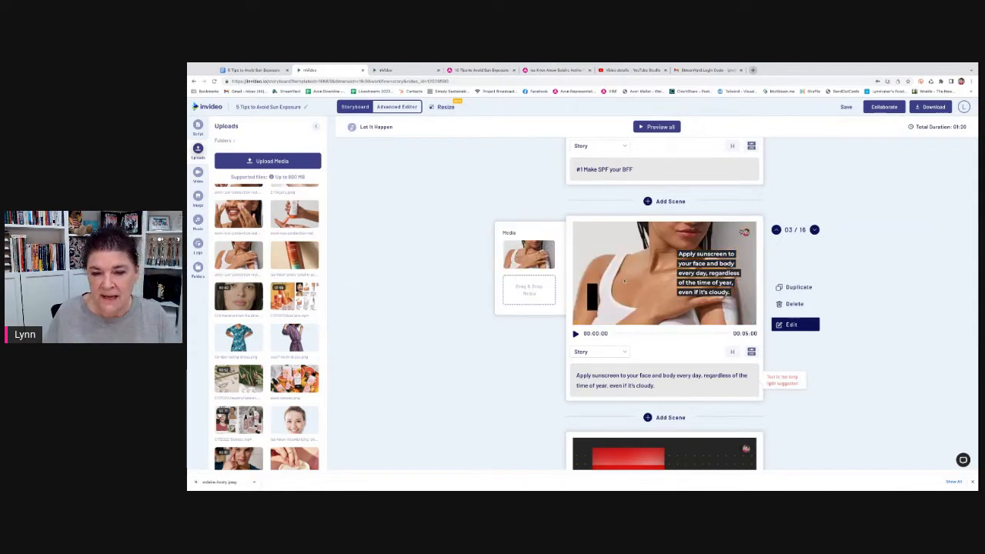
scroll(624, 282, down, 3)
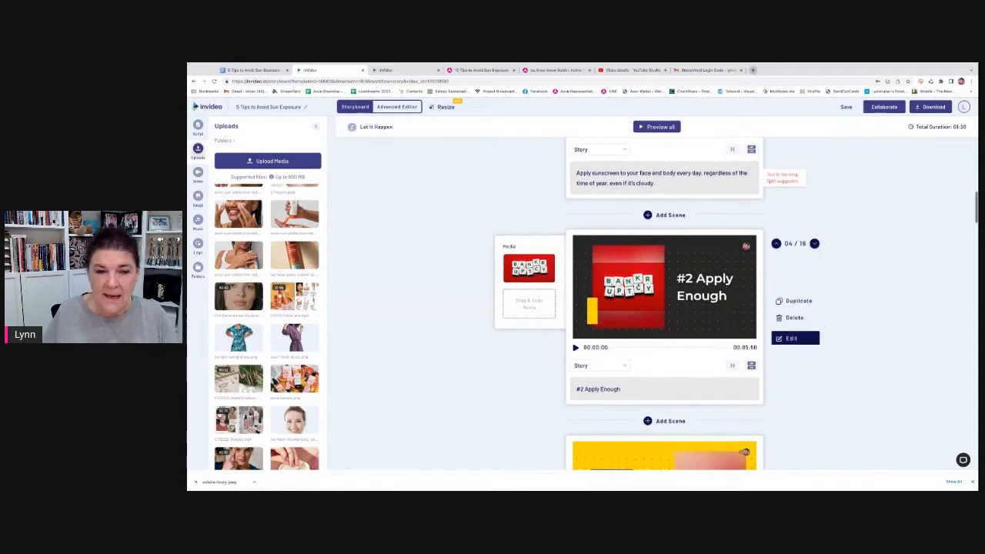
scroll(293, 265, up, 2)
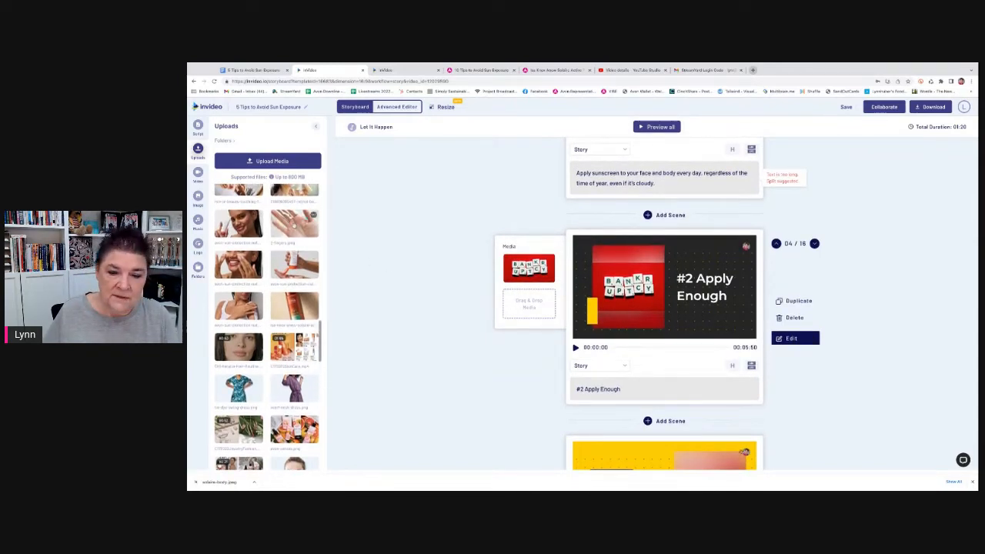
scroll(547, 316, down, 2)
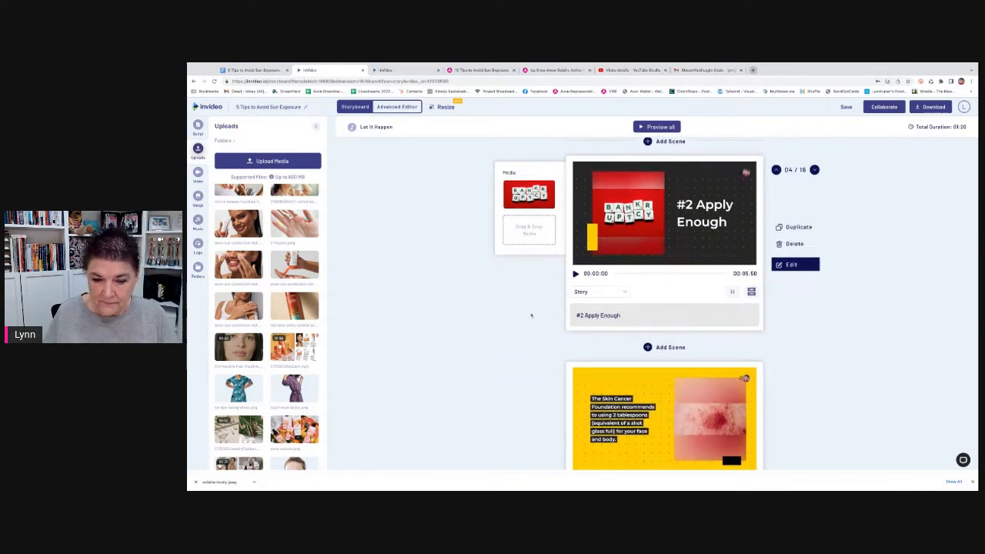
scroll(532, 315, up, 1)
drag(238, 224, 529, 254)
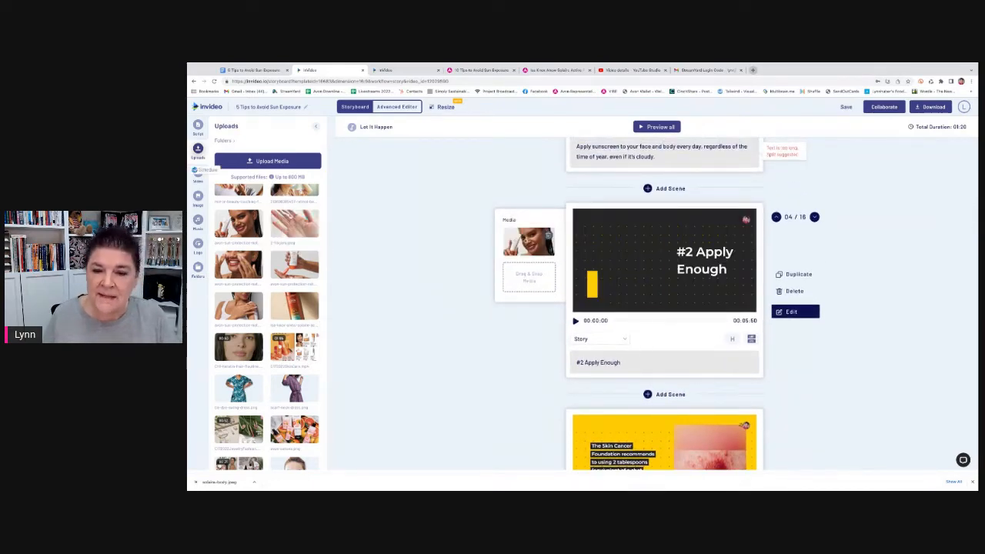
Step: Replace the skin rash image in the Skin Cancer Foundation scene with the uploaded photo of the smiling woman by the sea
scroll(639, 269, down, 3)
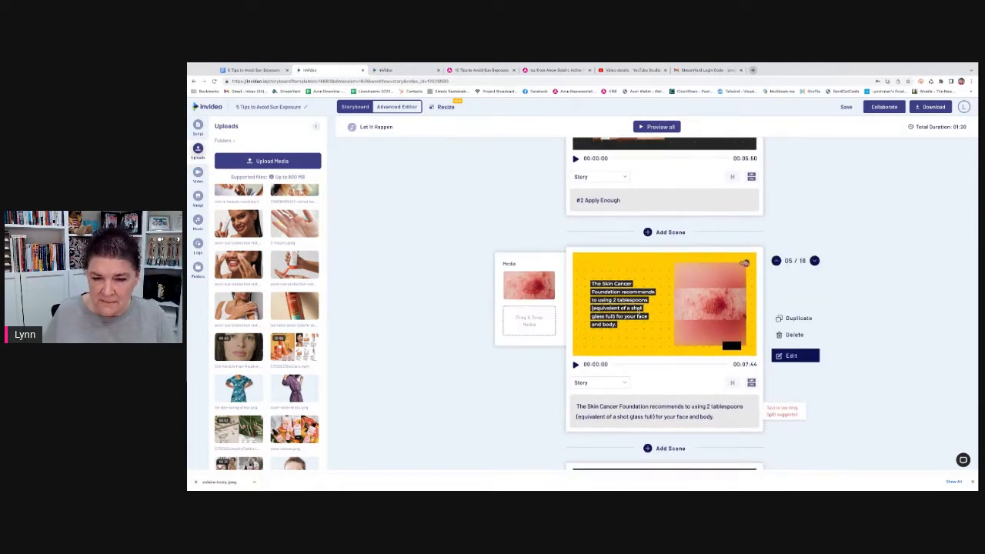
scroll(638, 311, down, 1)
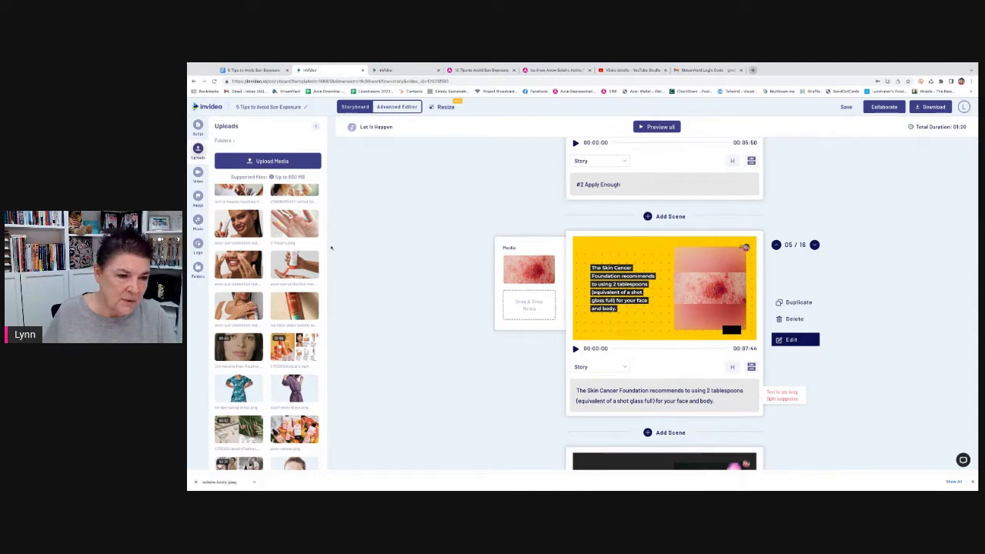
scroll(254, 224, up, 3)
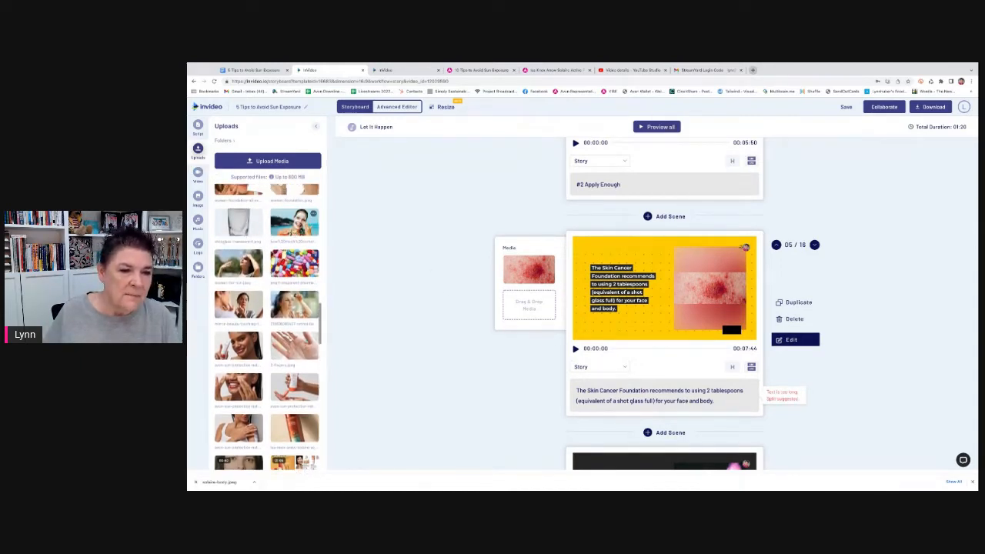
drag(293, 224, 528, 269)
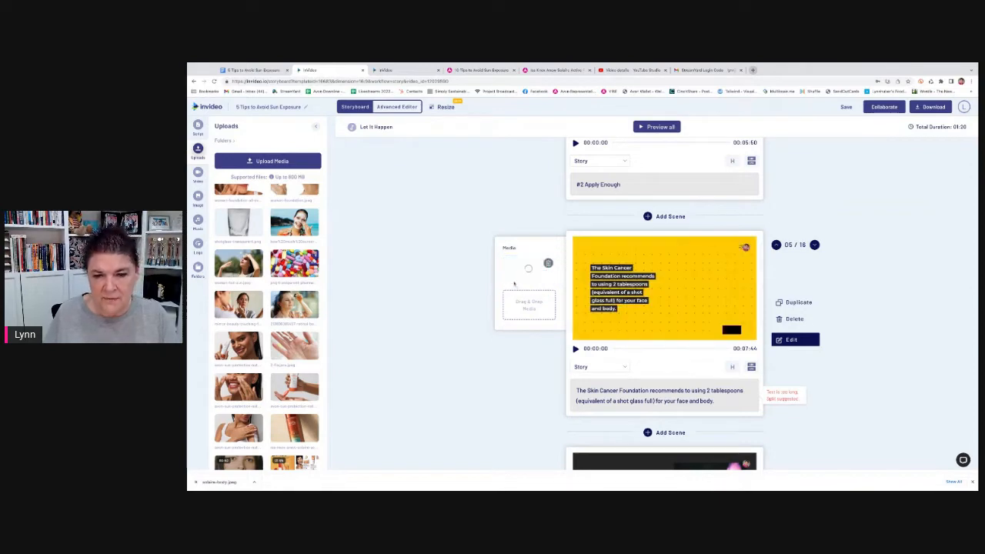
Step: Replace the face image in "Wondering how much to apply" with the uploaded seaside woman photo, and add the uploaded hand photo to the "2-finger rule" scene
scroll(423, 267, down, 1)
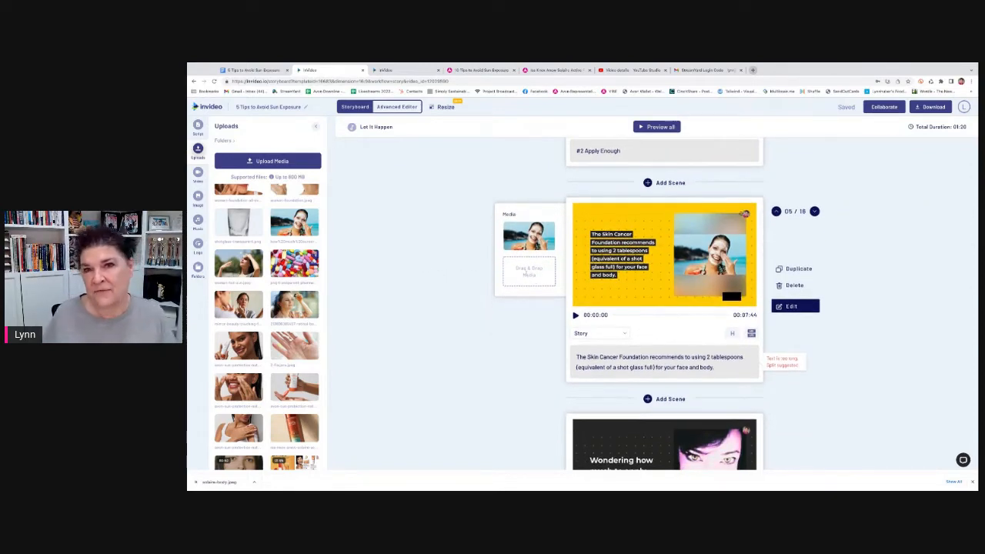
scroll(604, 271, down, 4)
scroll(603, 272, down, 2)
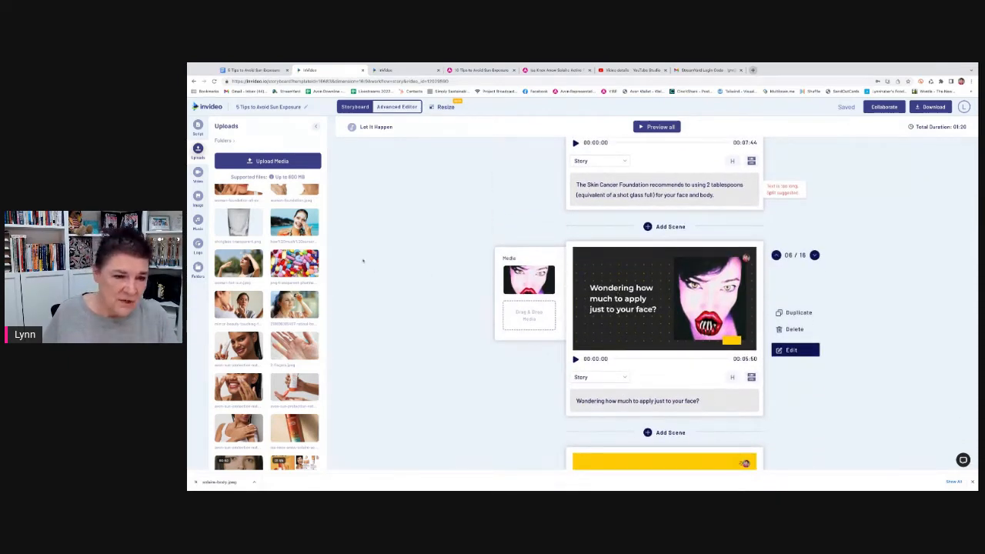
drag(296, 223, 528, 284)
scroll(469, 290, down, 3)
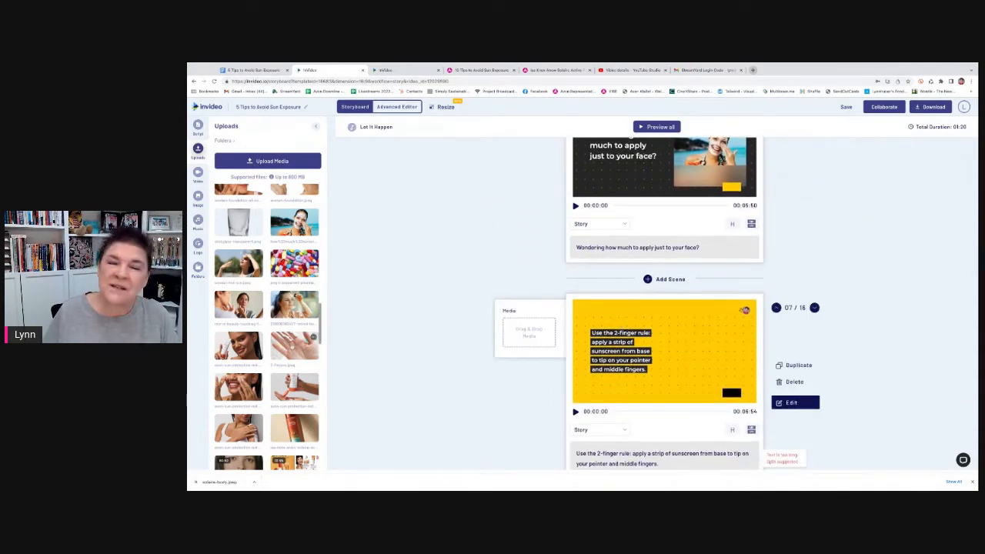
drag(295, 344, 524, 336)
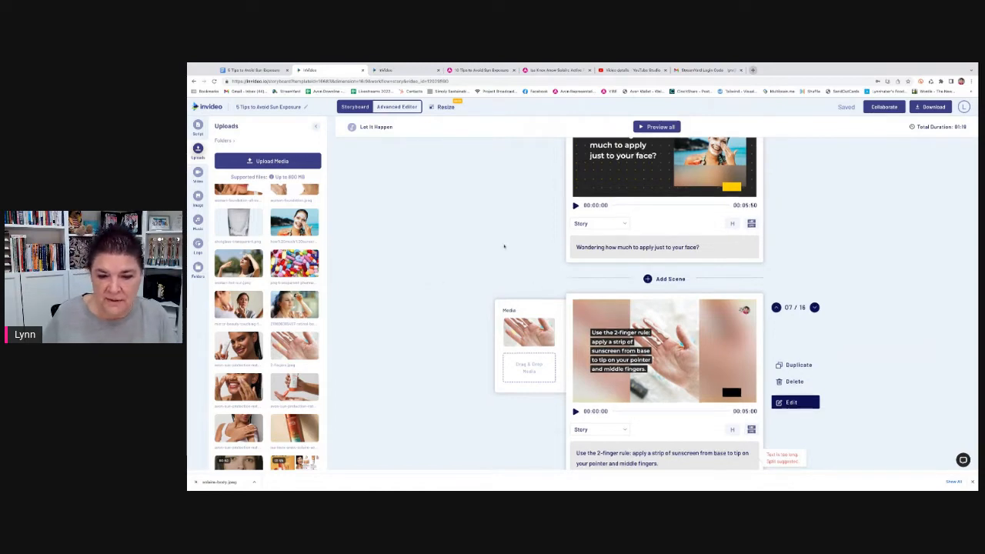
Step: Replace the wrinkled faces image in the "#3 Choose the Right Suncare Product" scene with the uploaded Anew Solaire bottle photo
scroll(503, 246, down, 3)
scroll(374, 281, down, 2)
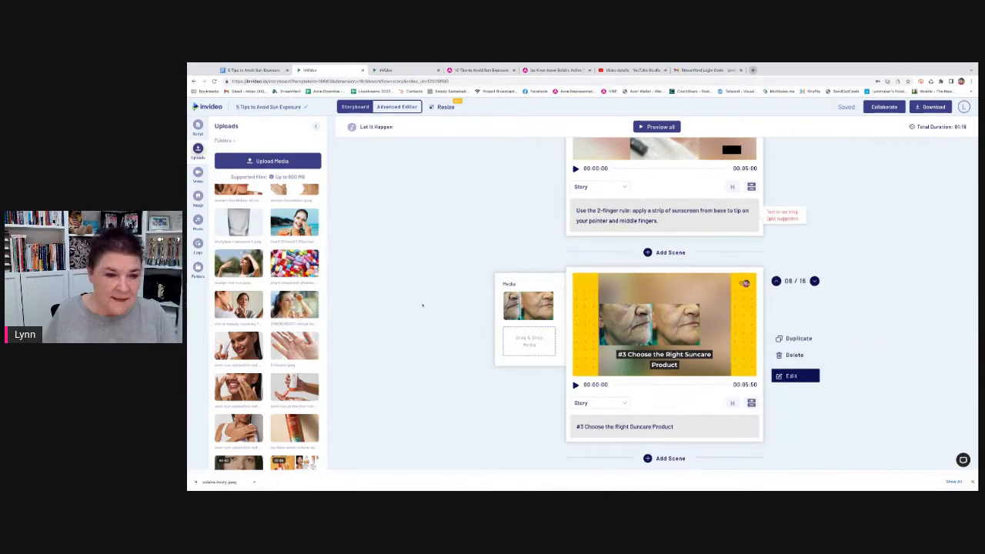
scroll(281, 282, down, 2)
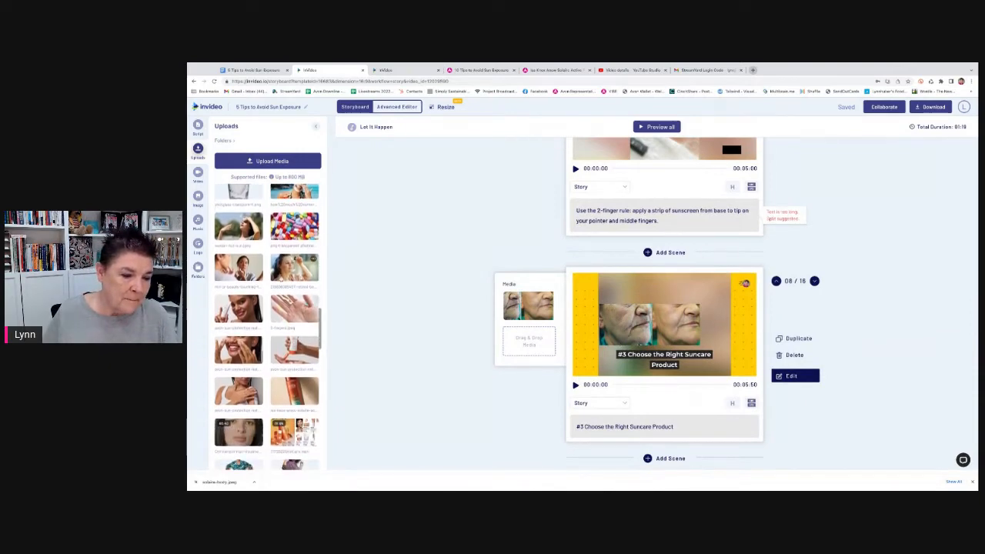
scroll(281, 281, up, 3)
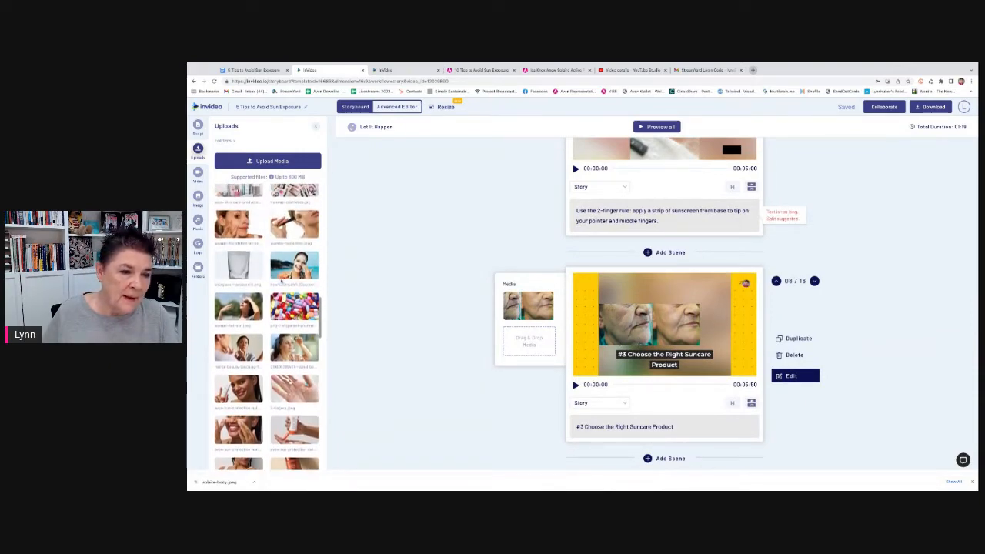
scroll(281, 282, down, 4)
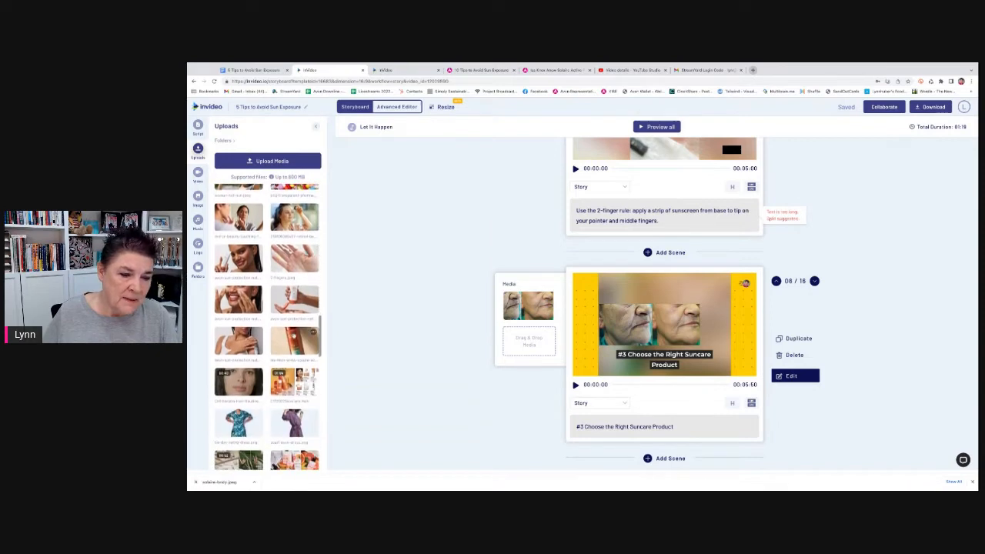
drag(291, 337, 530, 307)
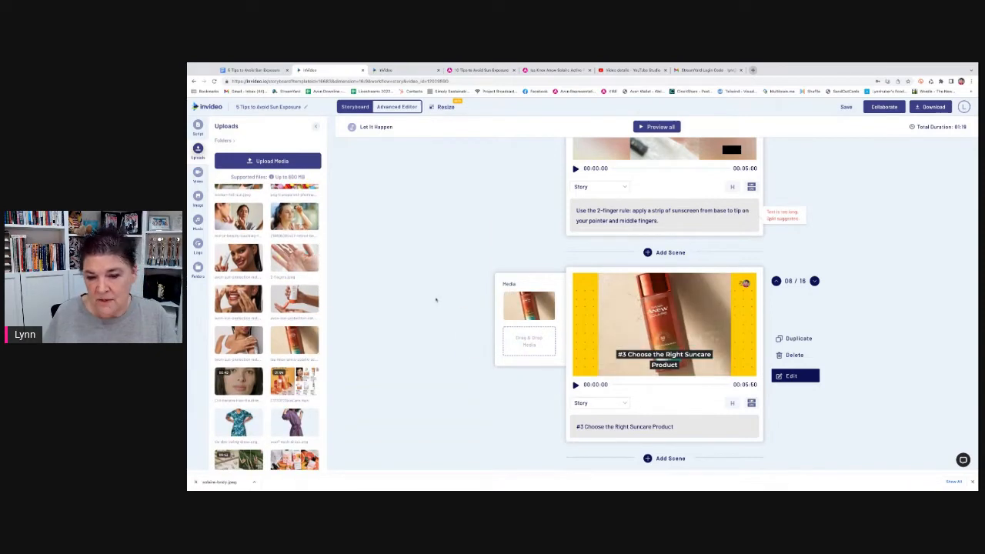
Step: Add the uploaded photo of the smiling woman with sunscreen to the "Use a broad-spectrum sunscreen" scene
scroll(435, 300, down, 5)
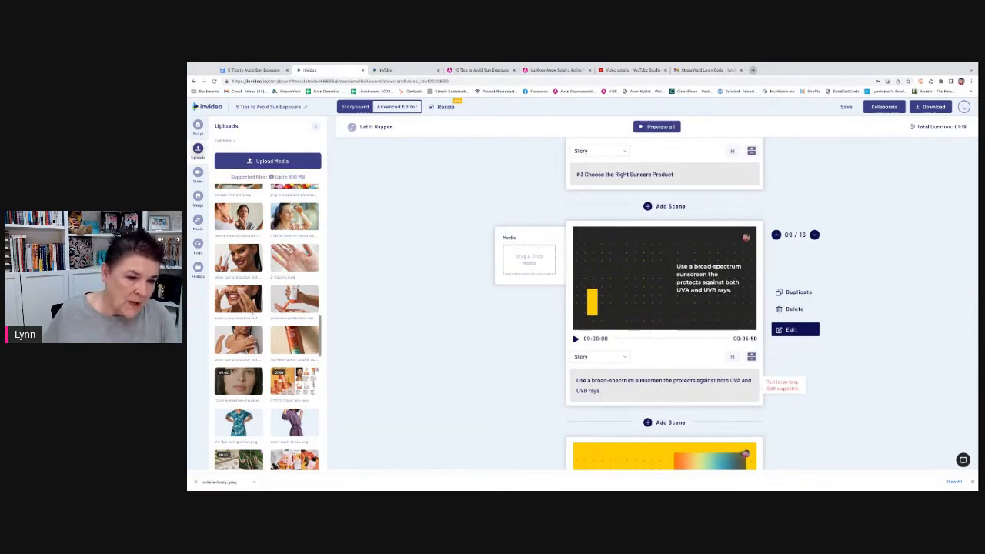
scroll(293, 308, up, 2)
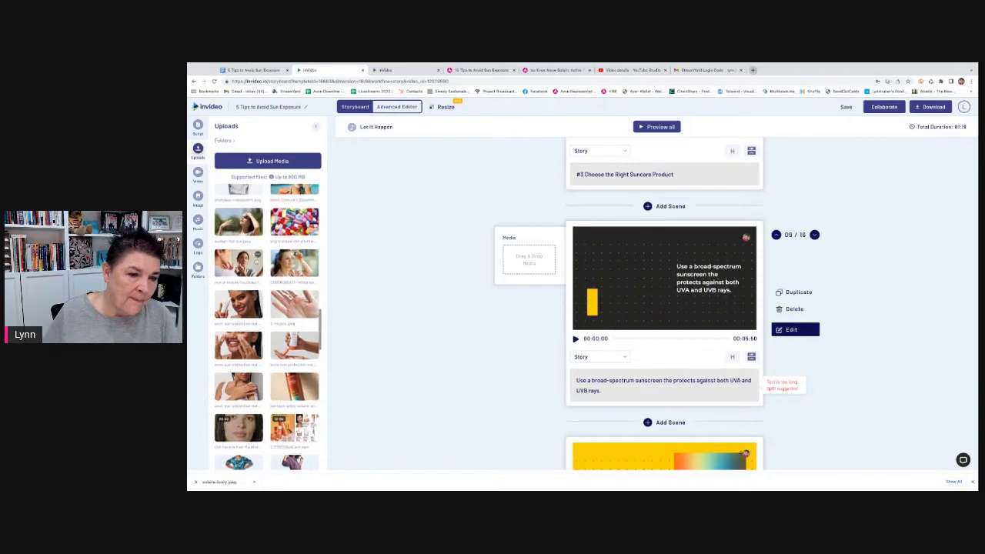
scroll(293, 307, down, 2)
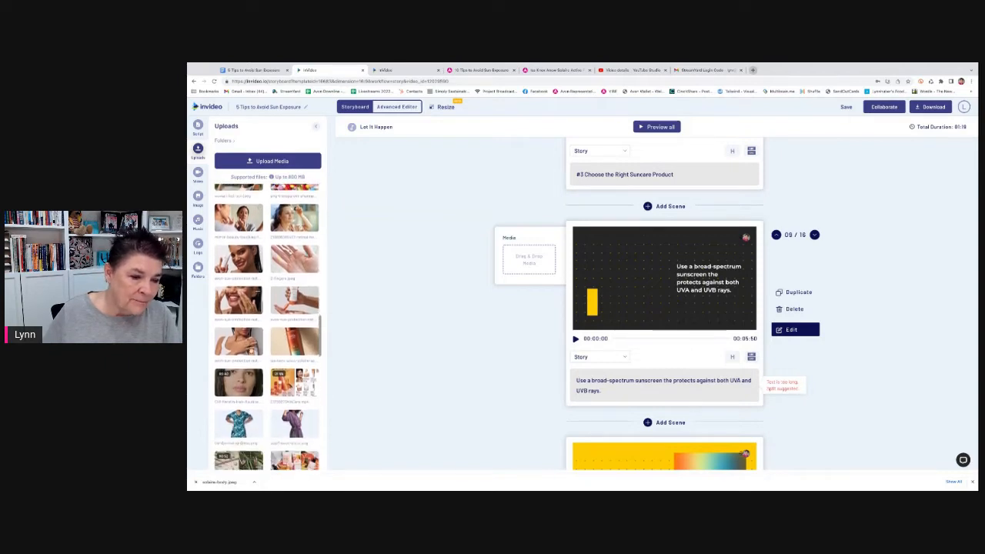
drag(234, 252, 529, 254)
Step: Search the stock images for "swimming" and replace the colour stripes in the "#4 Watch out for Reflections" scene with the sand-and-sea image
scroll(429, 234, down, 2)
scroll(430, 234, down, 2)
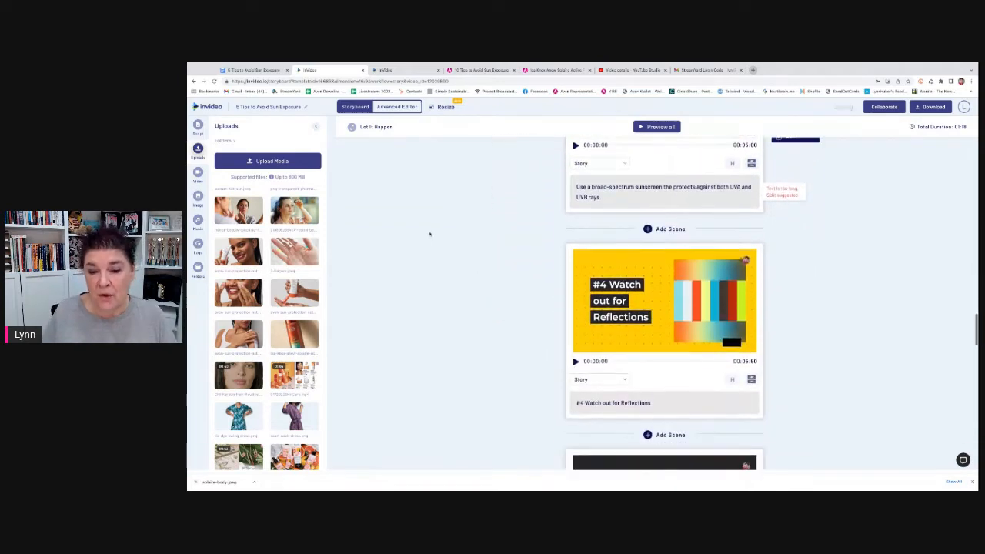
scroll(292, 262, down, 1)
scroll(292, 265, down, 1)
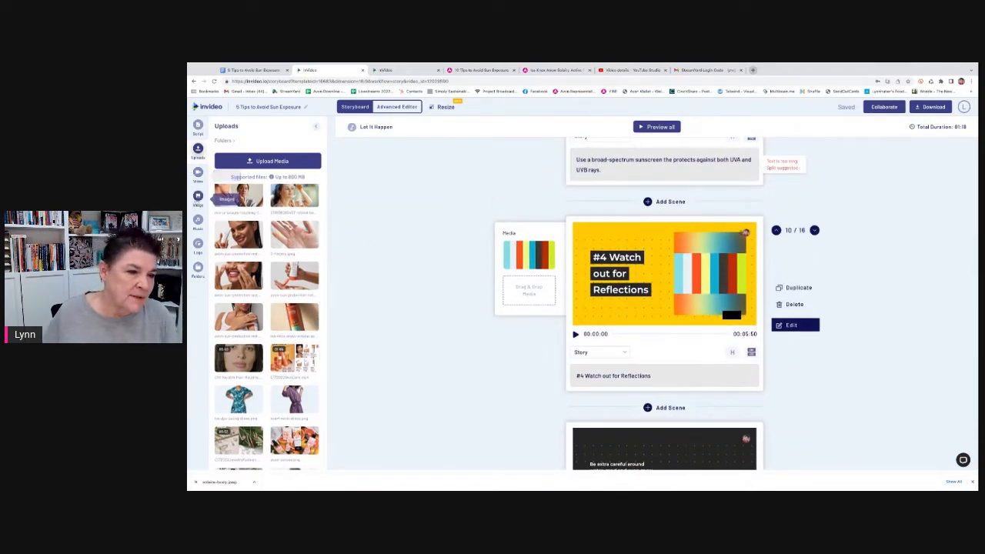
click(198, 198)
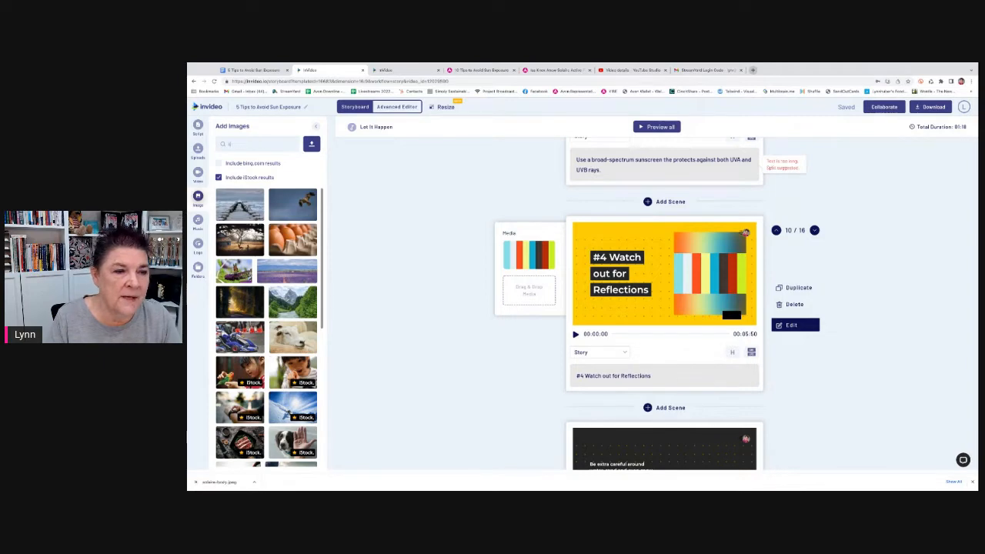
key(Return)
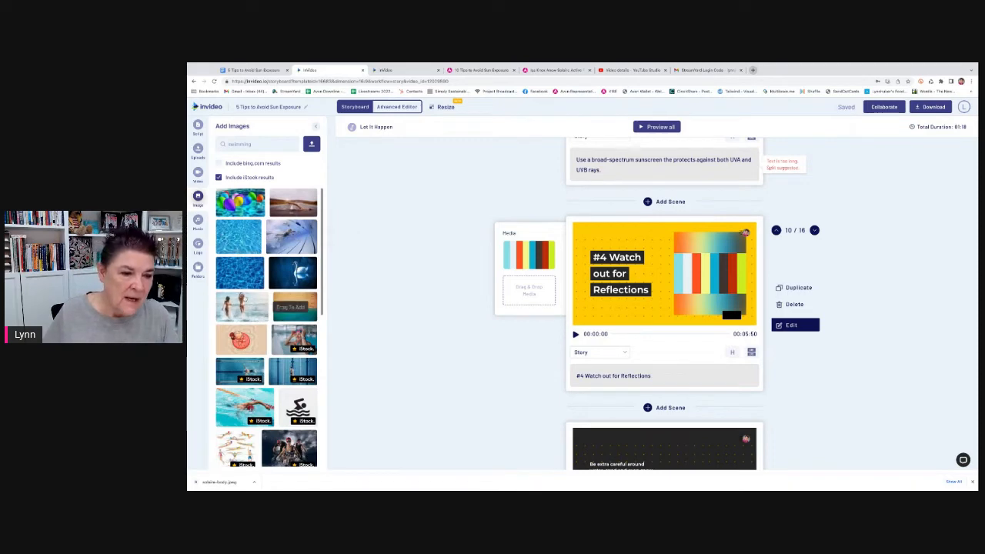
scroll(289, 254, down, 1)
drag(291, 266, 523, 266)
Step: Search the stock images for "beach" and add the iStock photo of the woman in a straw hat on a swing to the "Be extra careful" scene
scroll(462, 260, down, 3)
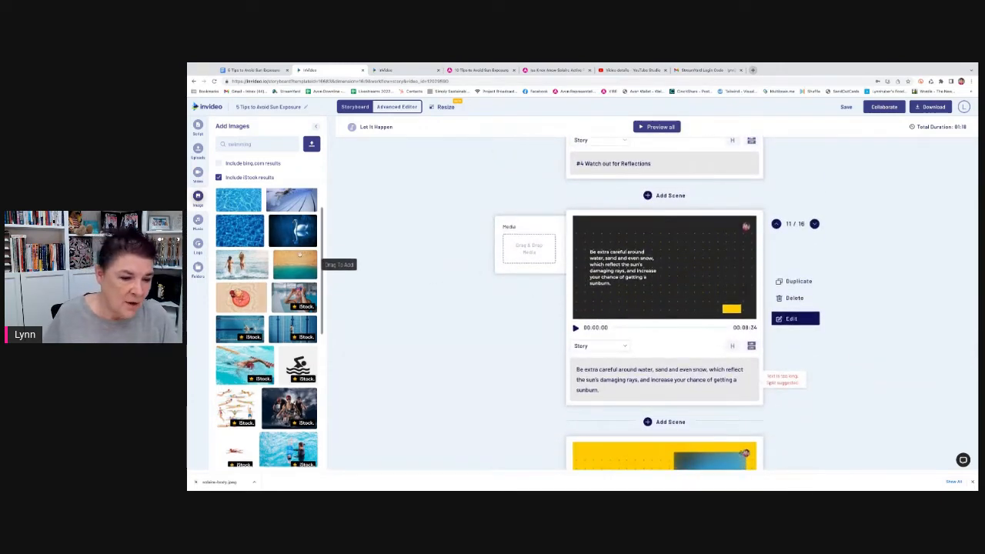
scroll(324, 262, down, 1)
double_click(258, 144)
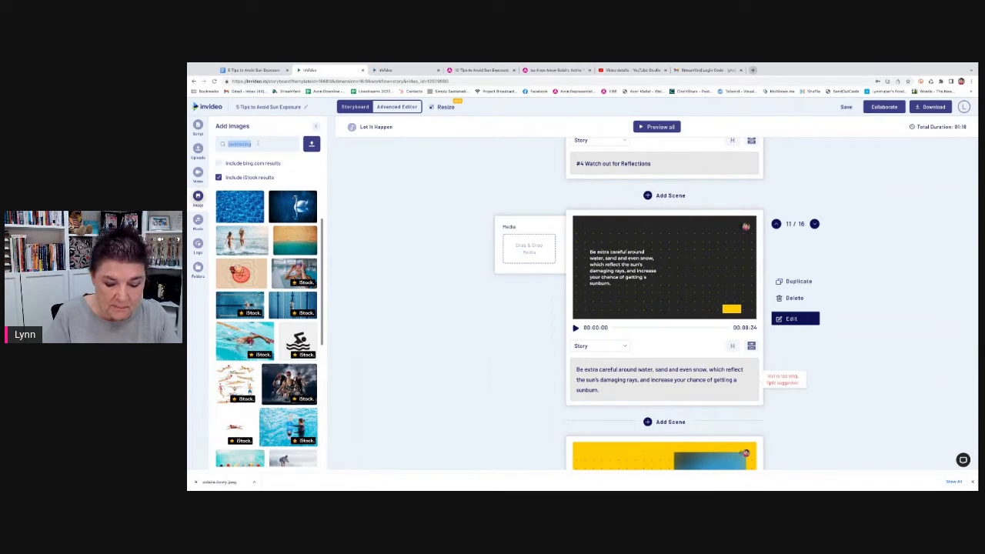
text(beach)
key(Return)
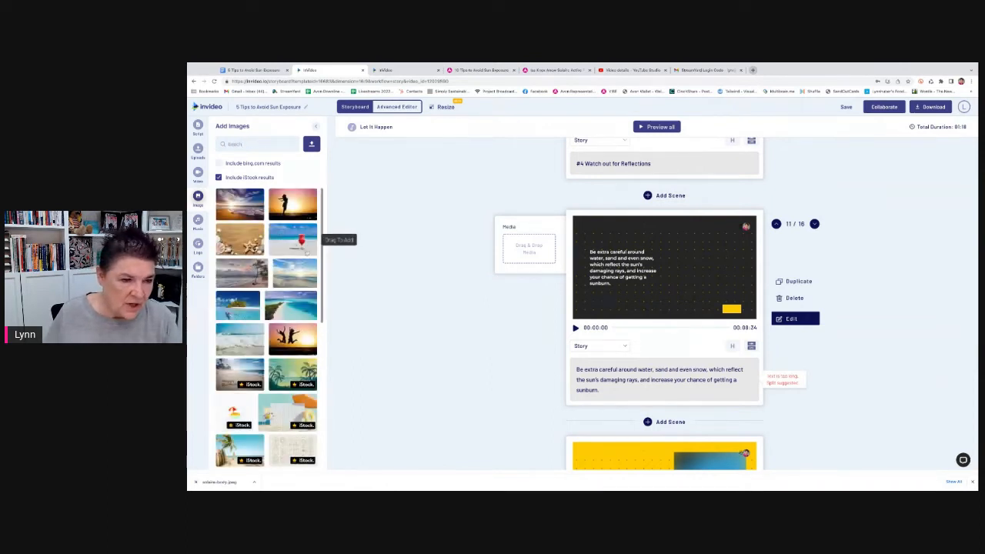
scroll(289, 291, down, 5)
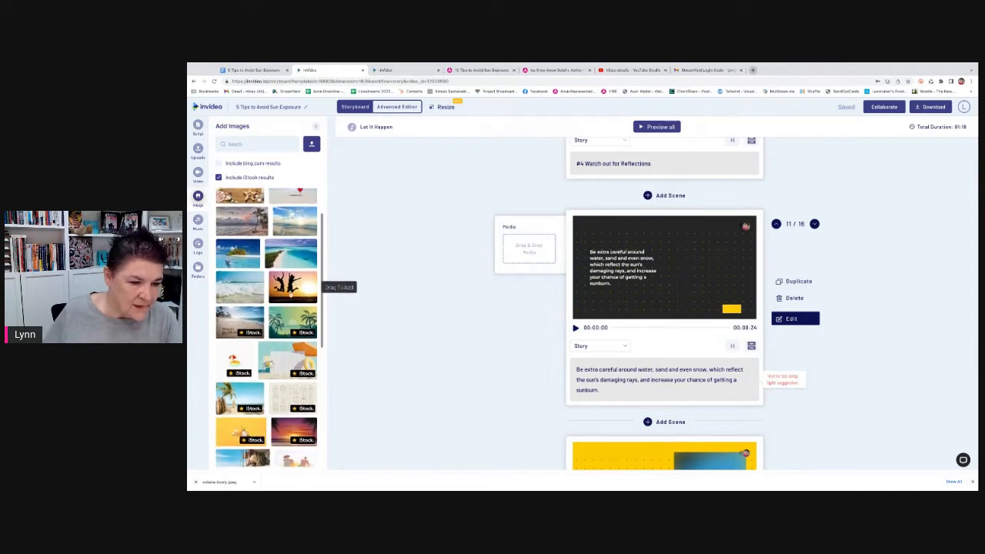
scroll(292, 291, down, 2)
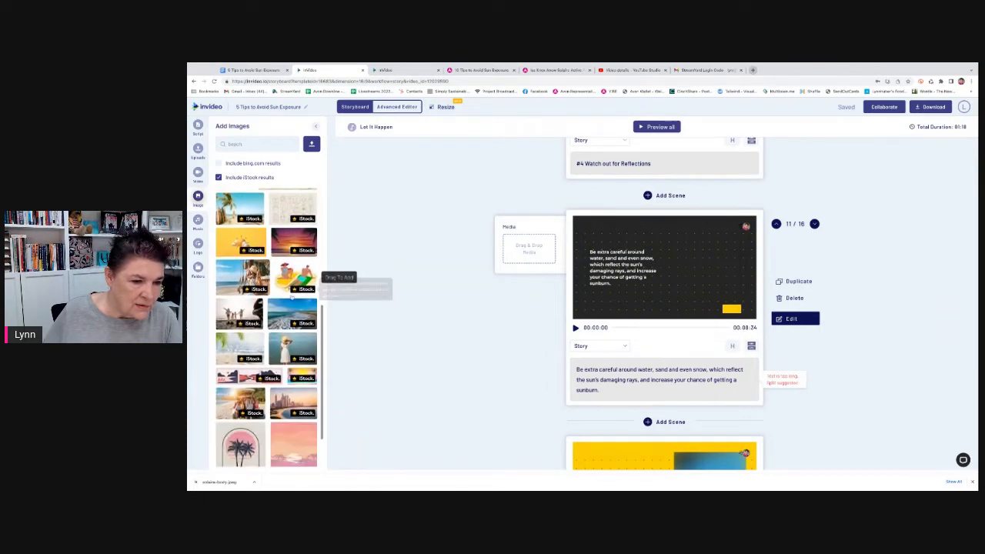
scroll(296, 277, down, 1)
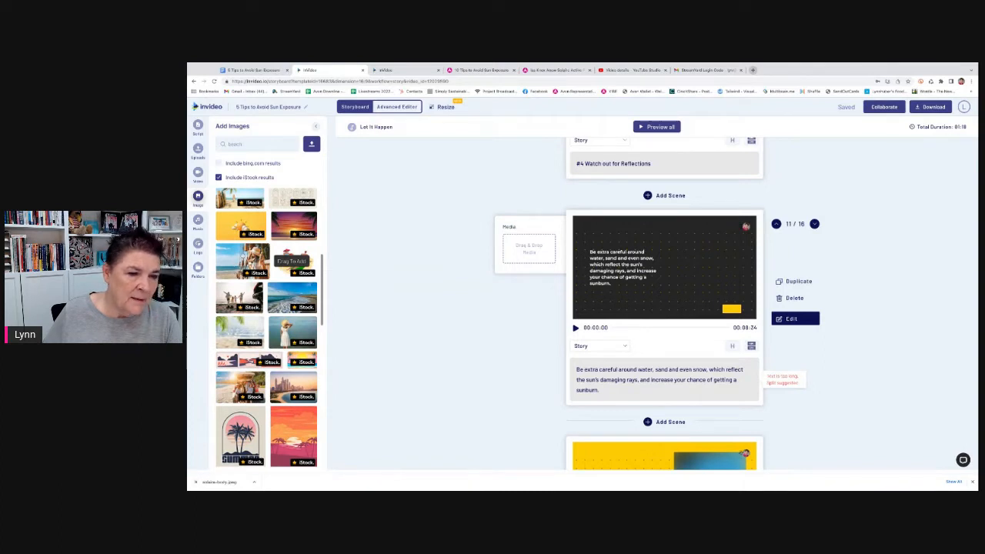
drag(292, 265, 528, 248)
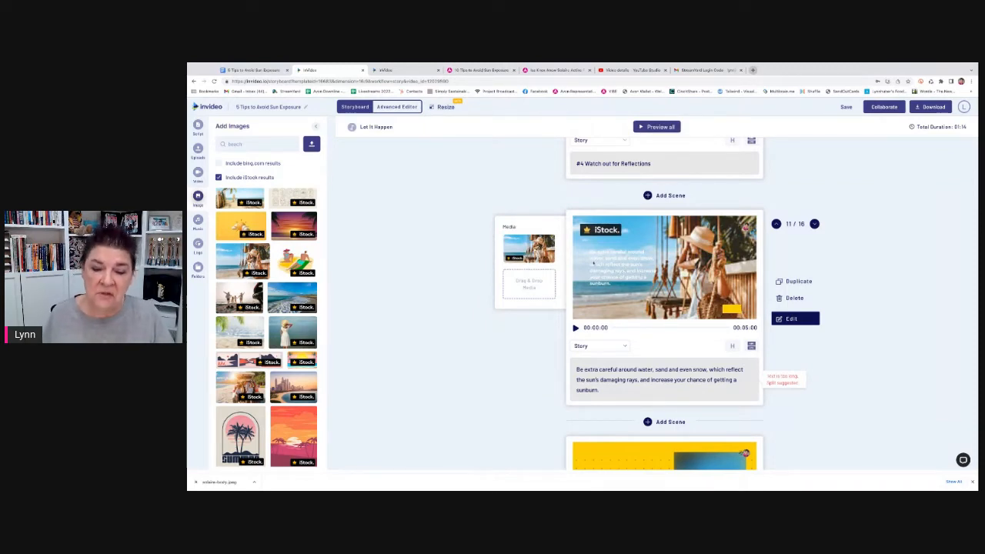
Step: Replace the blue glove image in the "#5 Take Skin Care and Medications into Account" scene with the uploaded photo of colourful pills
scroll(593, 264, down, 5)
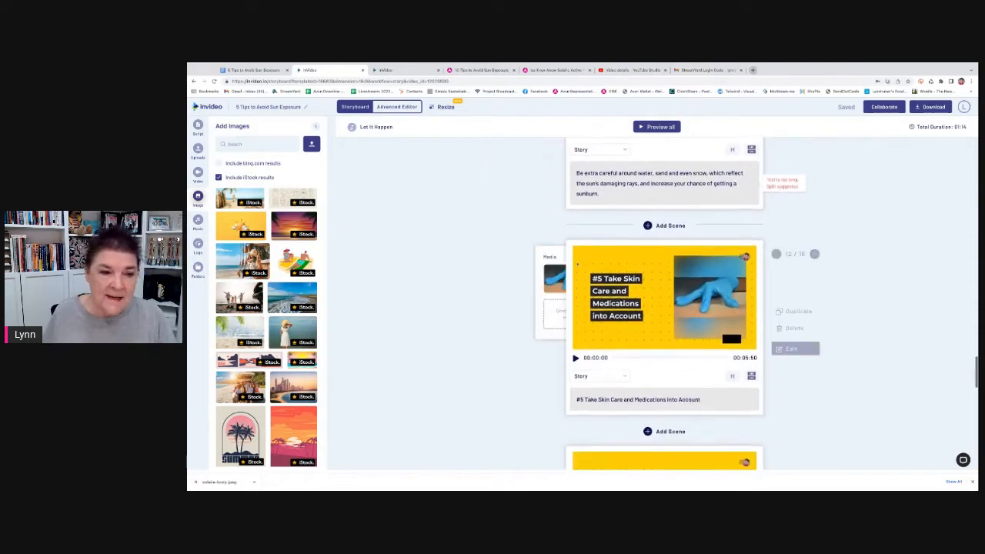
scroll(275, 257, up, 3)
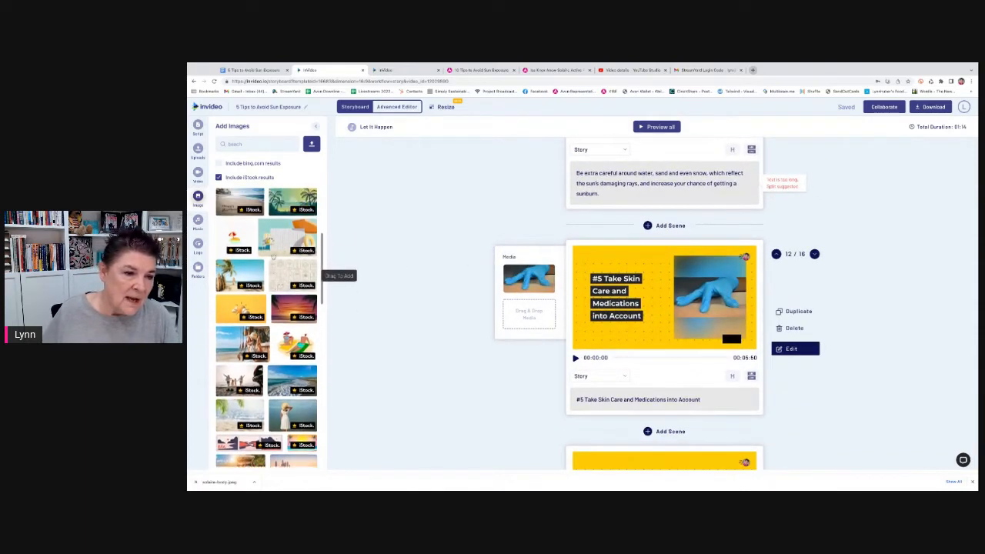
scroll(275, 257, down, 3)
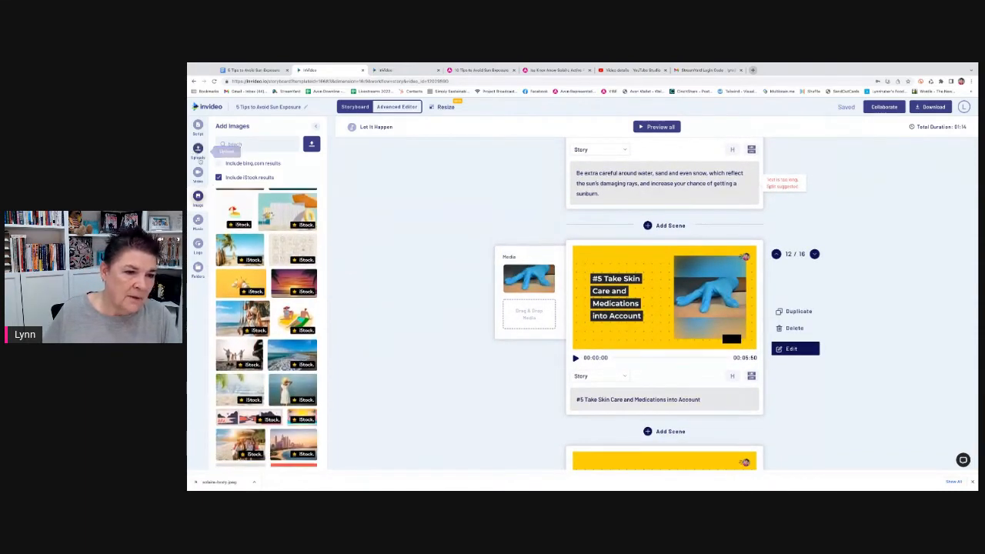
click(198, 148)
scroll(267, 327, down, 10)
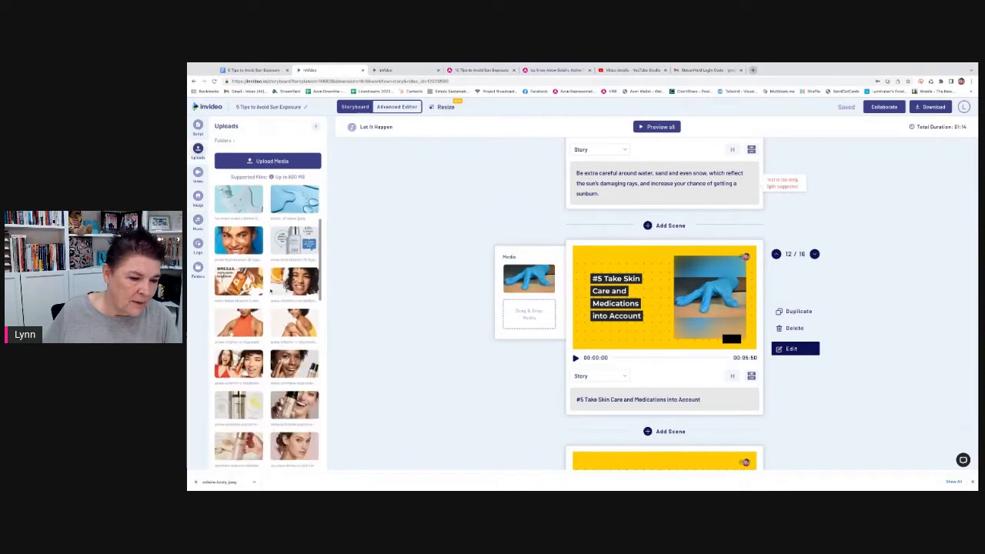
scroll(268, 327, down, 1)
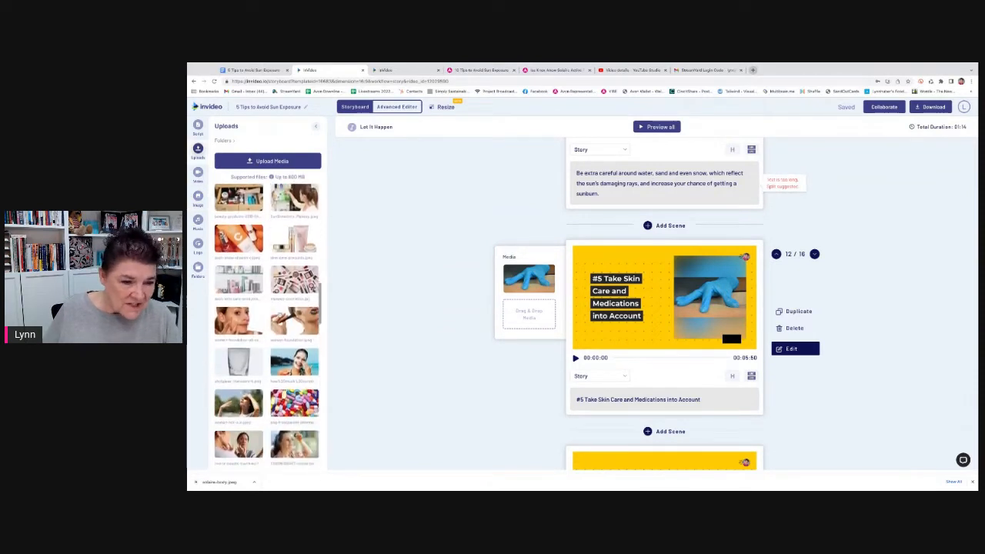
scroll(258, 234, down, 1)
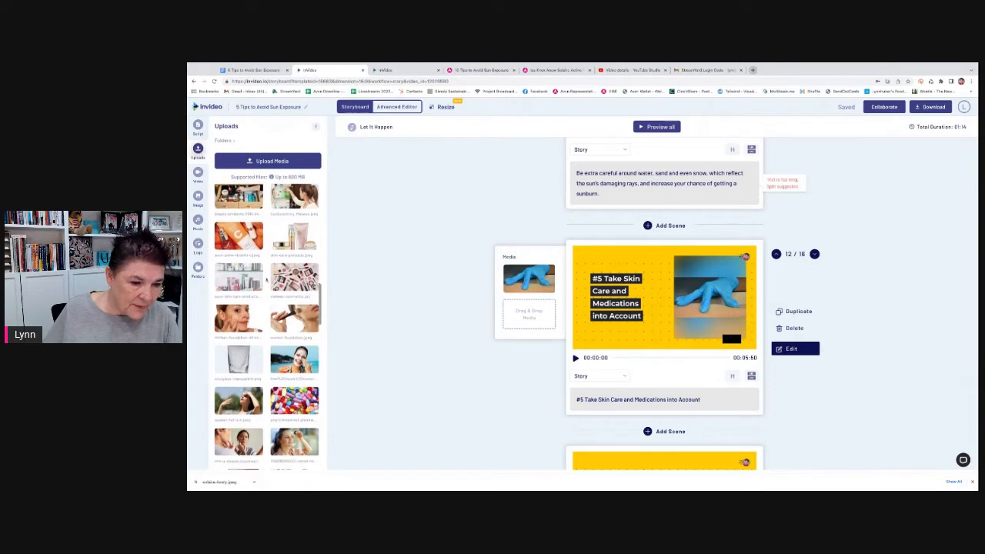
drag(290, 380, 528, 279)
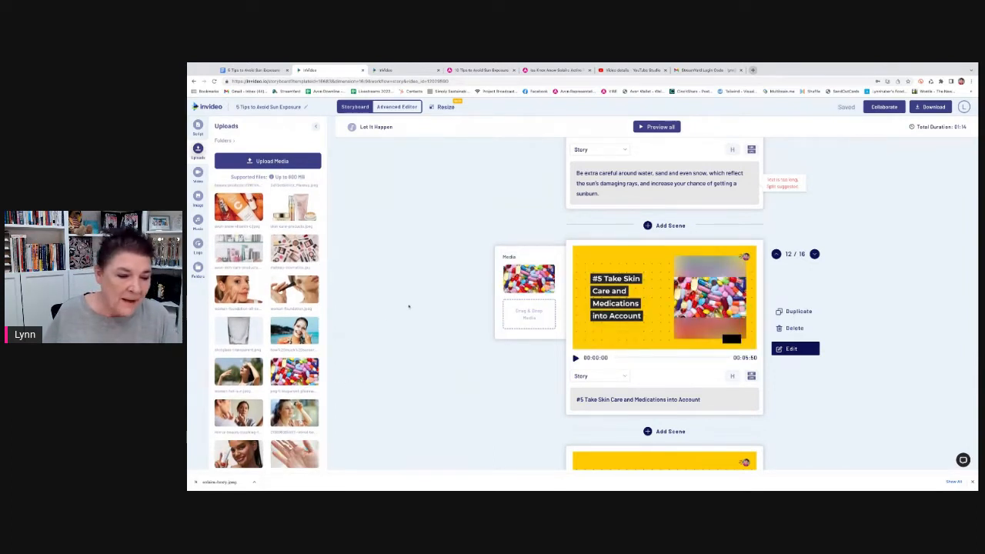
scroll(430, 364, down, 3)
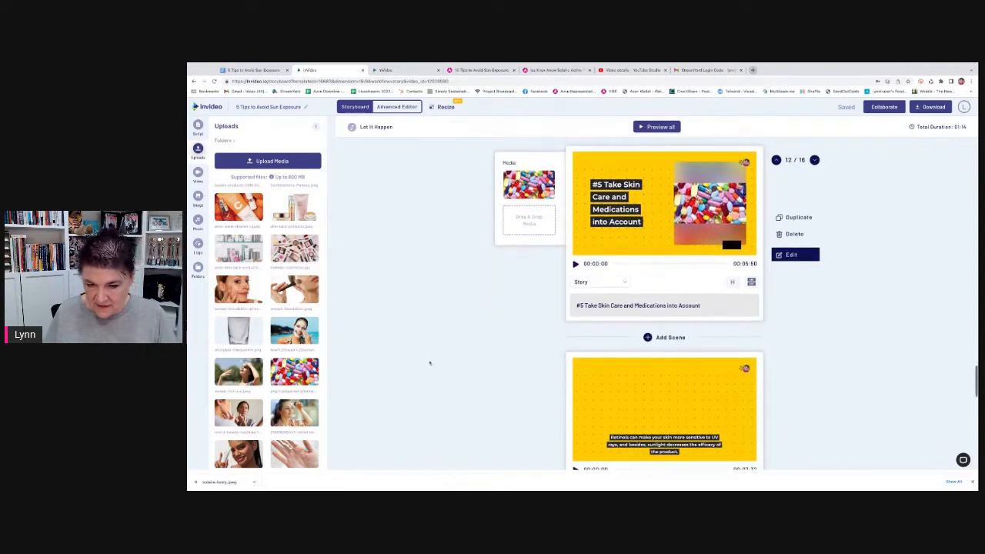
Step: Add the uploaded photo of the woman holding a dropper to the "Retinols" scene and the colourful pills photo to the "If you're taking medications" scene
scroll(430, 364, down, 2)
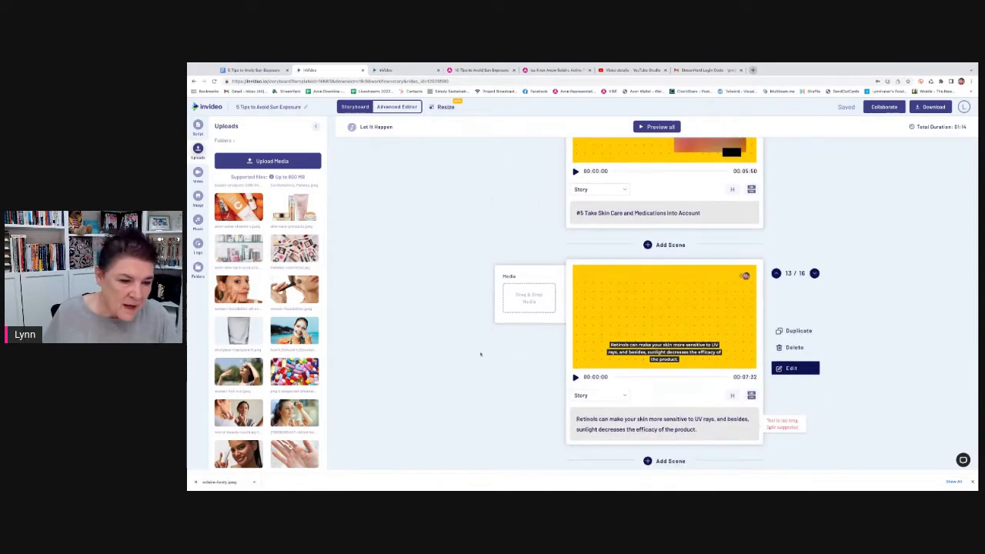
scroll(314, 348, down, 1)
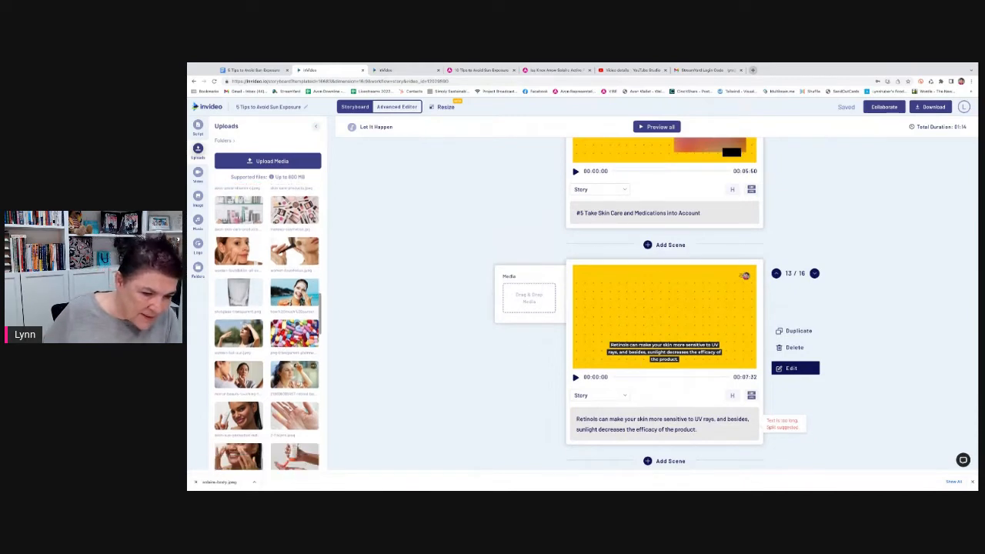
drag(304, 356, 525, 306)
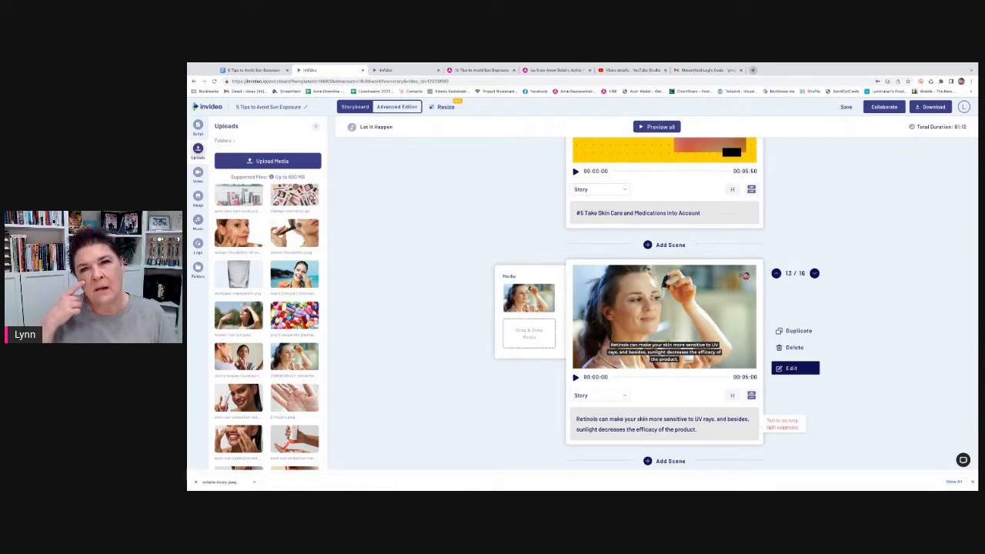
scroll(635, 324, down, 5)
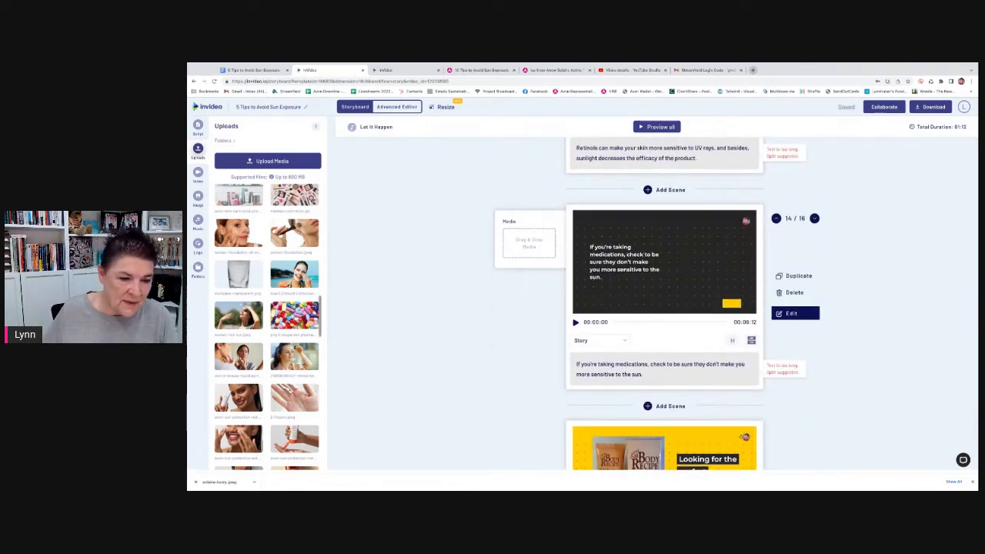
drag(294, 315, 528, 244)
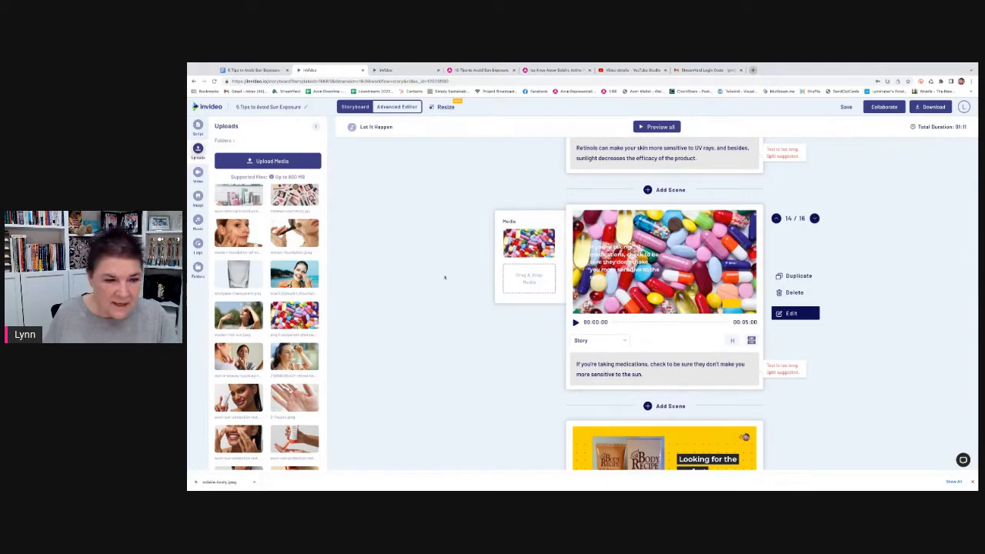
Step: Replace the pills photo in the "#5 Take Skin Care and Medications into Account" scene with the uploaded photo of the woman applying cream to her cheek
scroll(374, 301, up, 3)
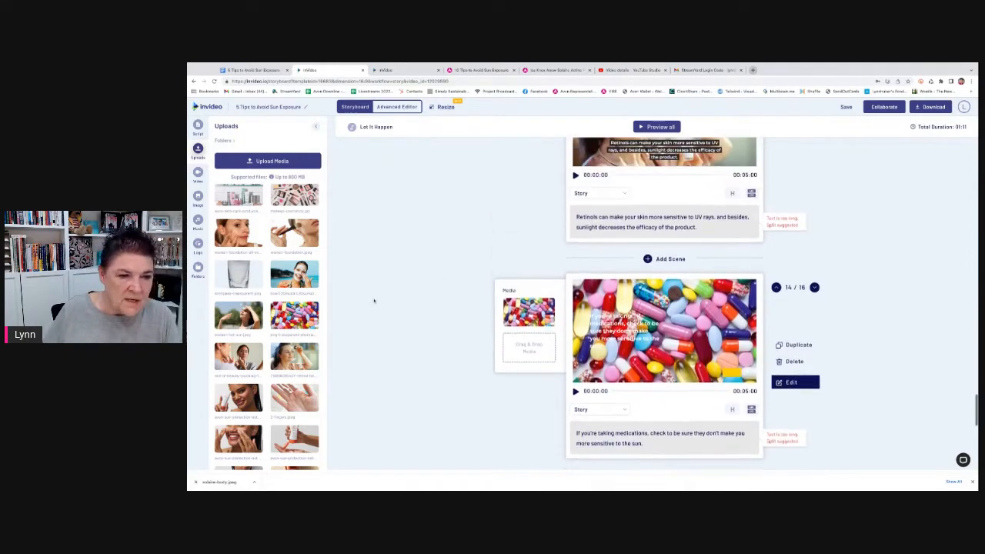
scroll(470, 244, up, 3)
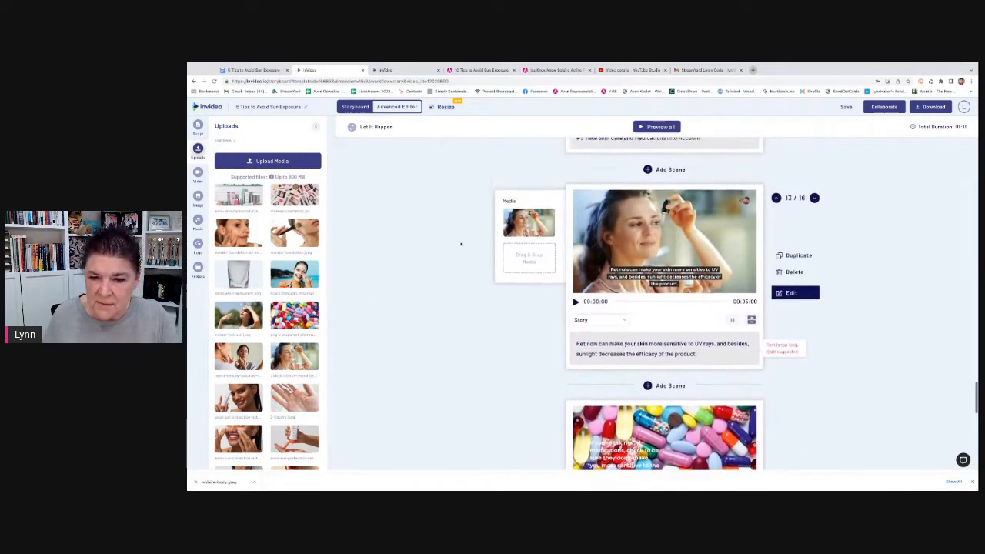
scroll(603, 254, up, 2)
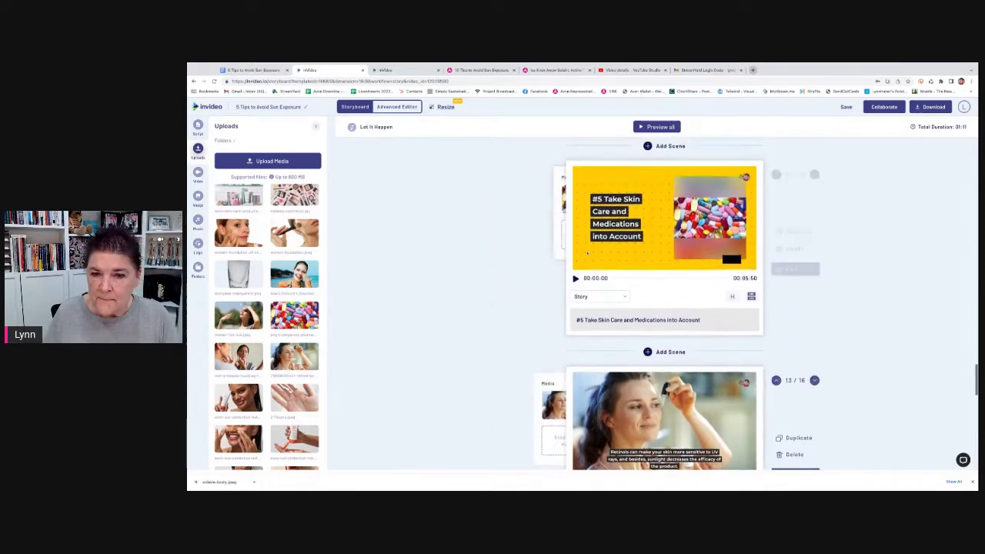
scroll(308, 283, down, 1)
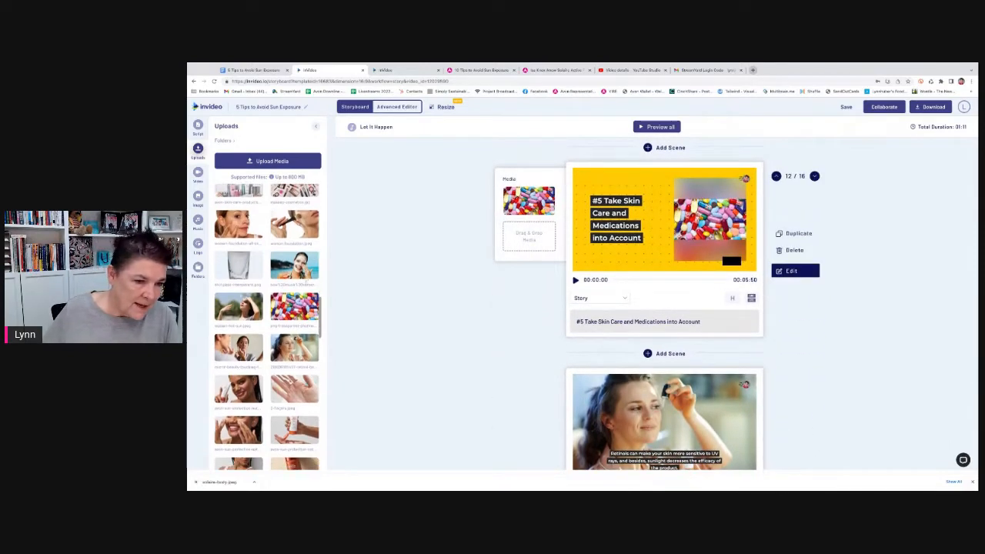
drag(234, 228, 543, 201)
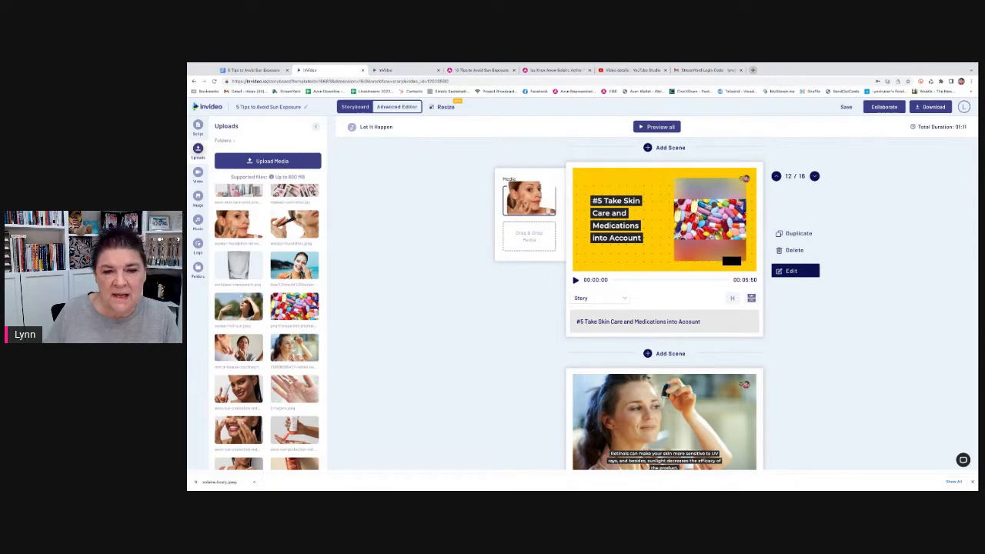
Step: Replace the hair remover cream image in the "Looking for the perfect sunscreen for you?" scene with the uploaded photo of the smiling woman holding a sunscreen tube
scroll(437, 257, down, 1)
scroll(438, 255, down, 5)
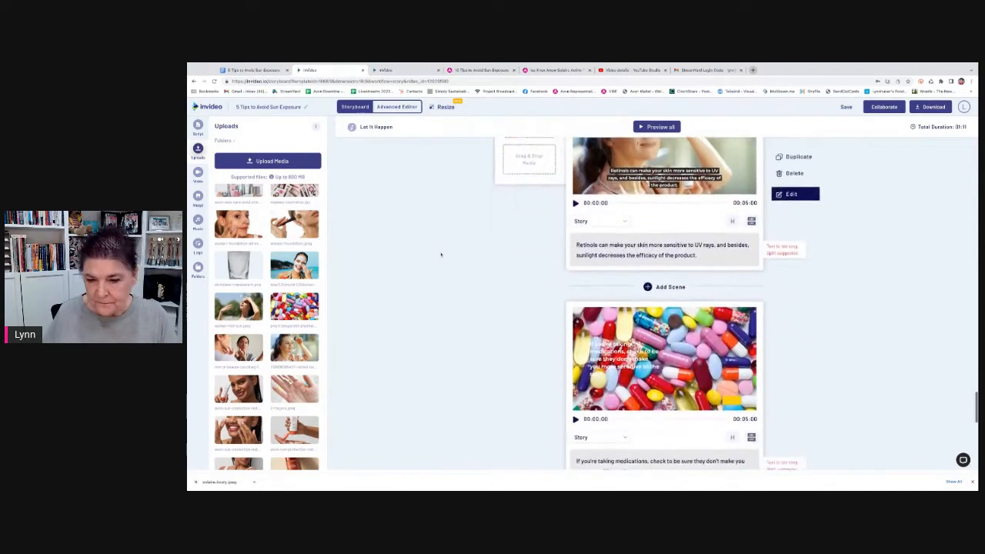
scroll(441, 253, down, 2)
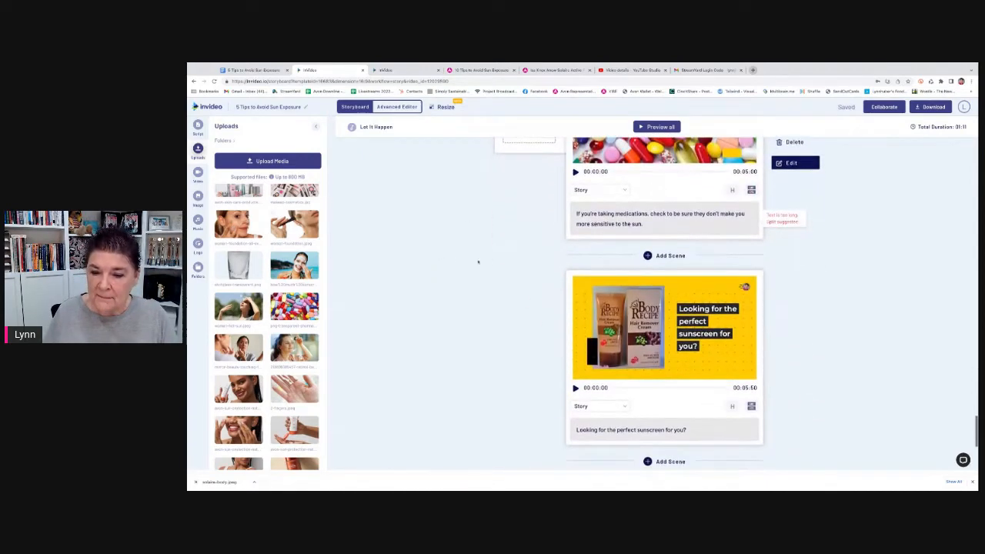
scroll(350, 215, down, 1)
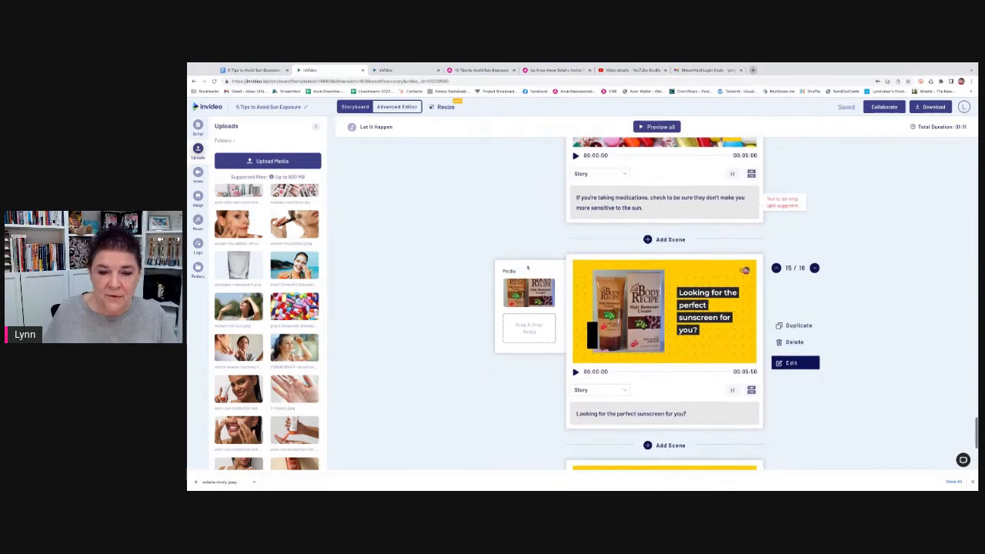
scroll(267, 327, up, 3)
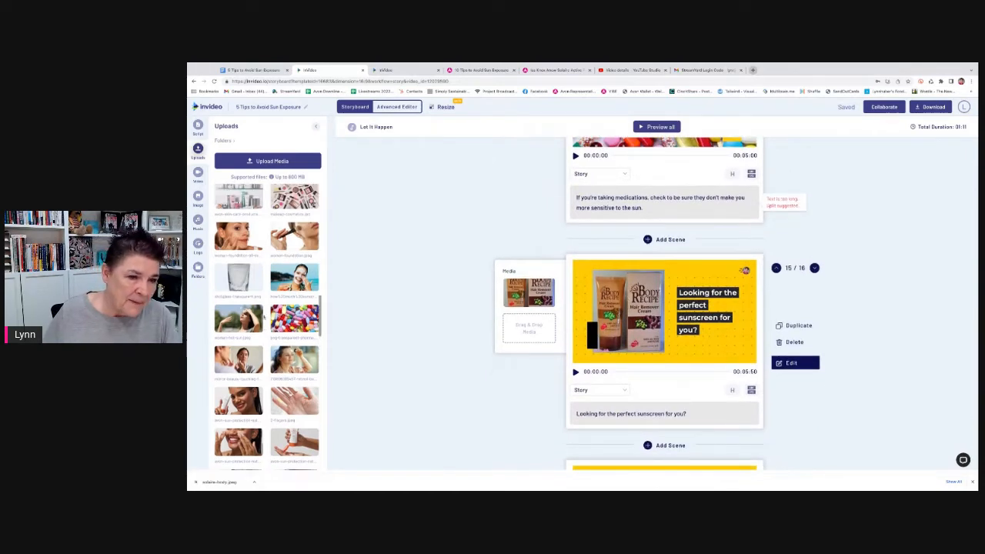
scroll(284, 305, down, 6)
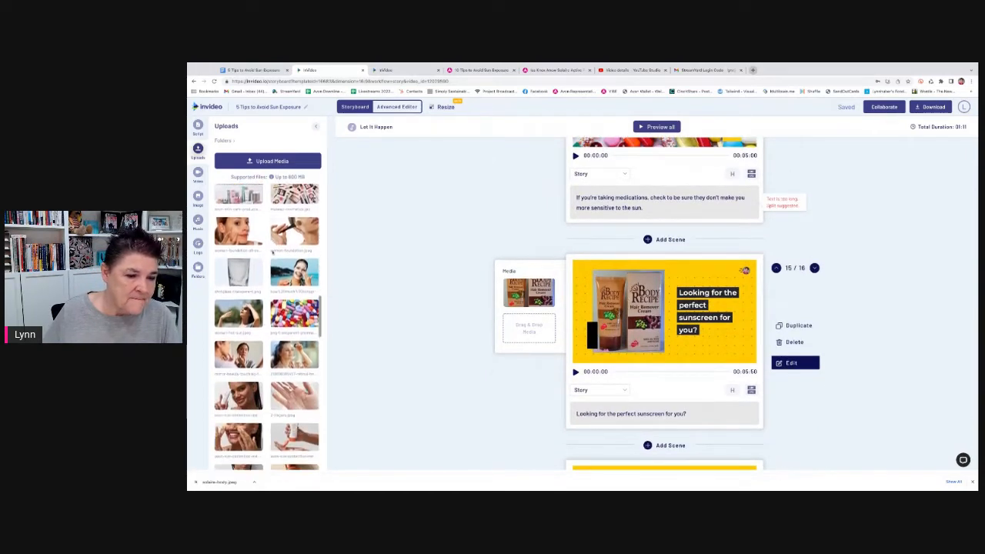
scroll(284, 305, down, 2)
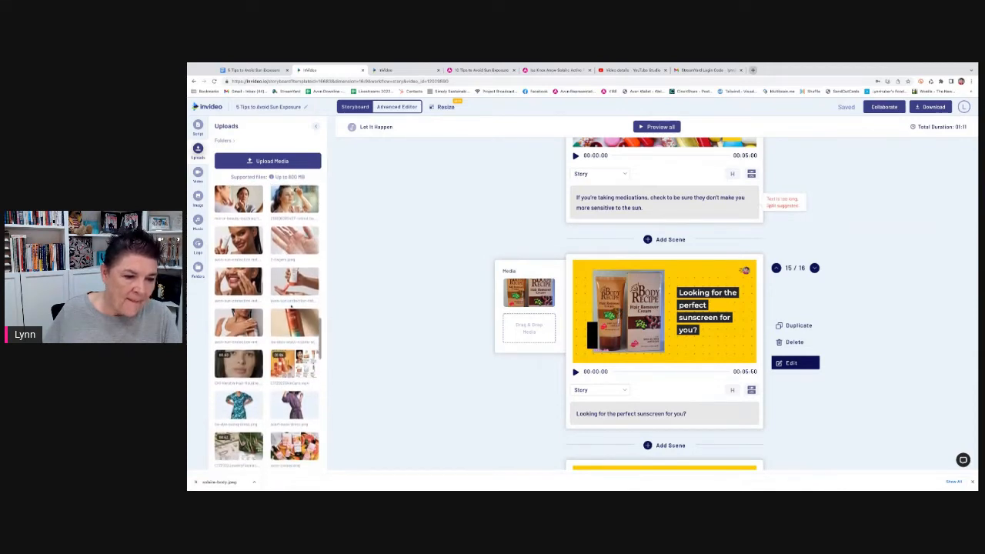
drag(239, 229, 529, 296)
Step: Look over the last scene and the earlier storyboard scenes, and open the project in the advanced editor
scroll(451, 286, down, 3)
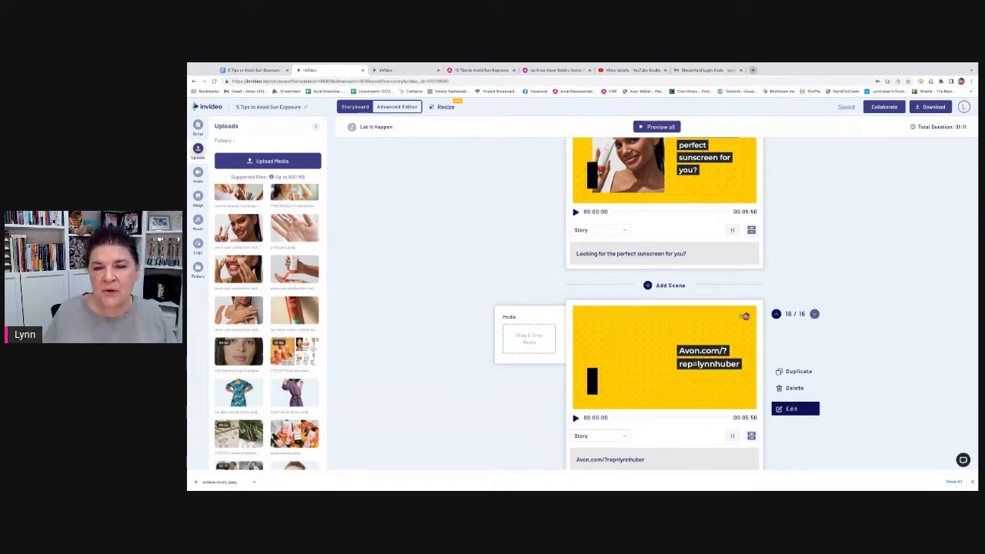
scroll(632, 312, down, 2)
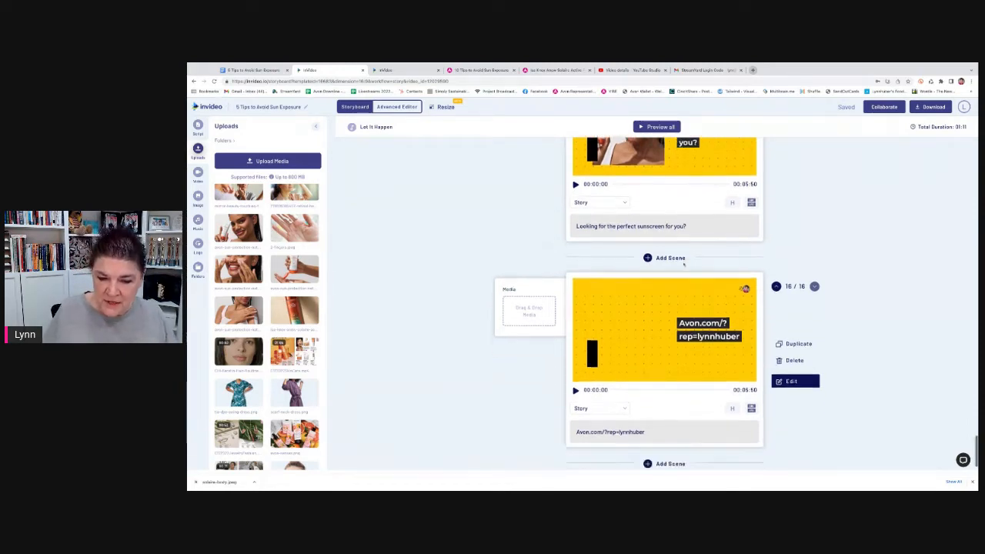
scroll(632, 311, up, 4)
scroll(631, 312, up, 12)
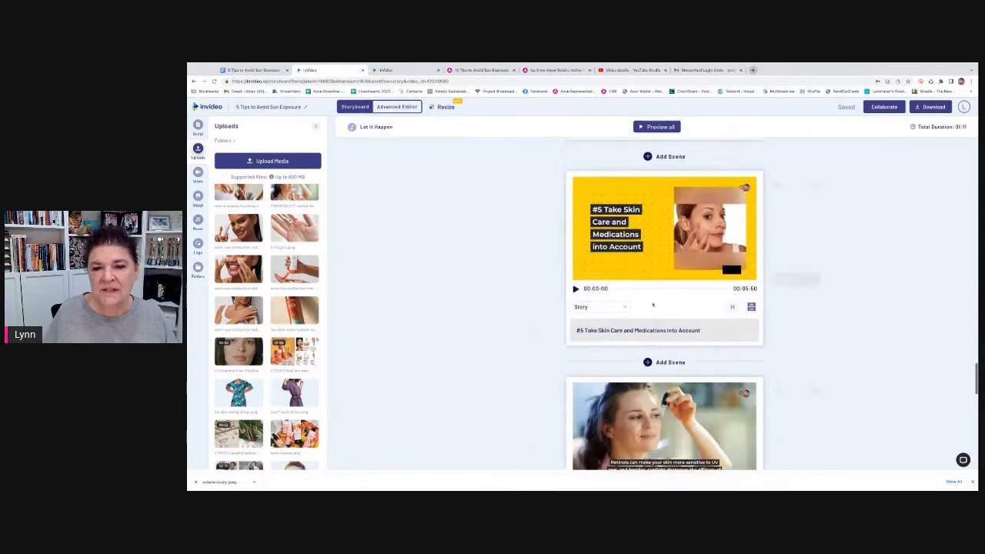
scroll(636, 285, down, 3)
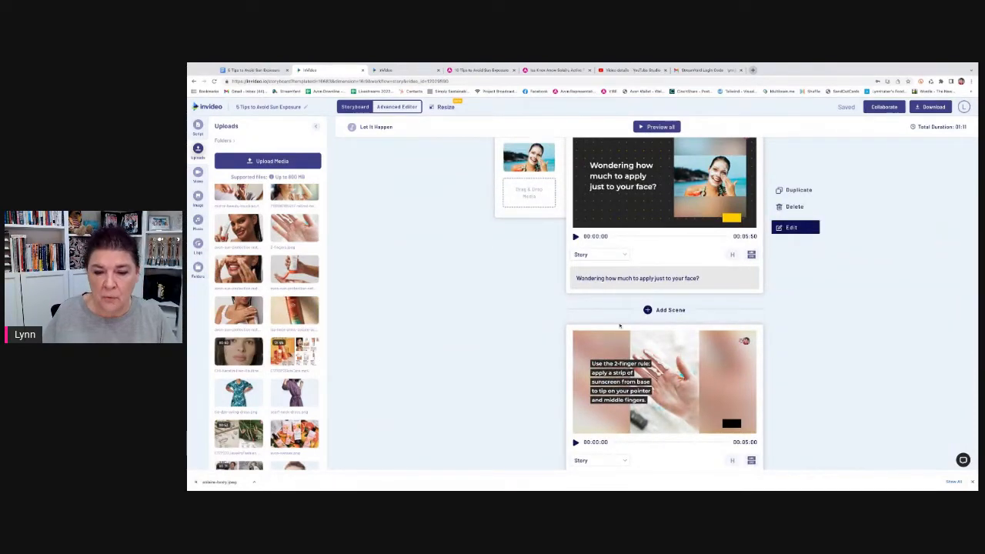
click(392, 108)
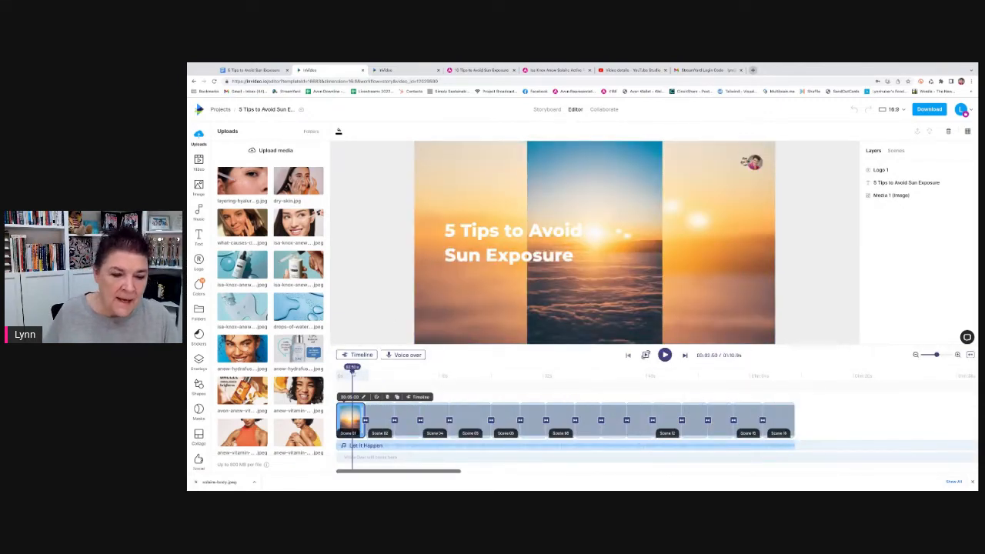
Step: Enlarge the logo slightly in the opening "5 Tips to Avoid Sun Exposure" scene
click(375, 374)
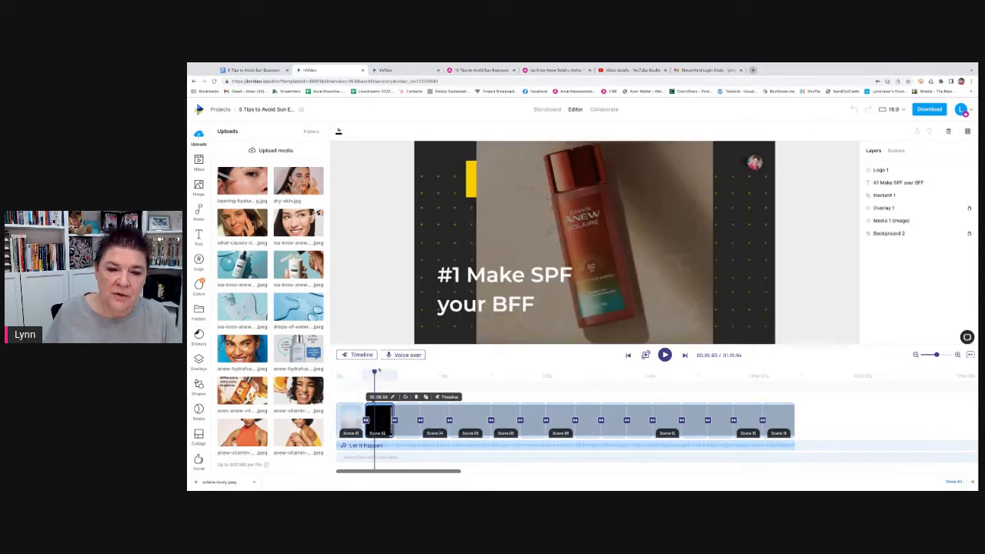
drag(374, 372, 348, 372)
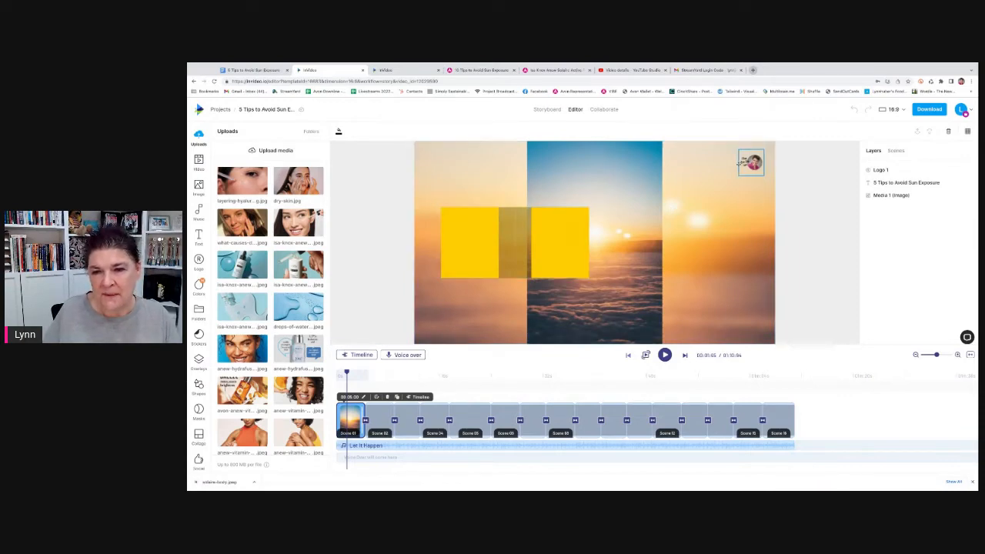
click(740, 163)
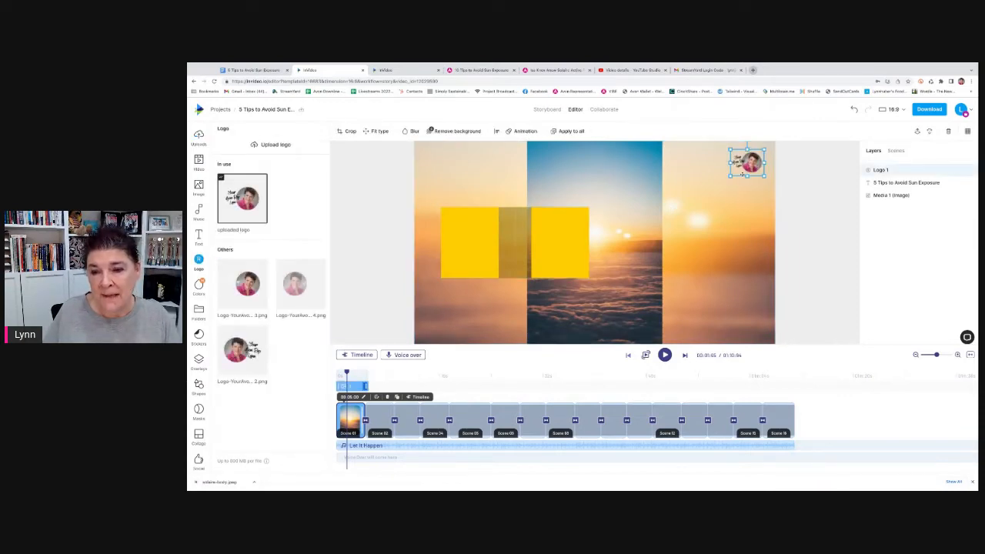
drag(731, 176, 725, 180)
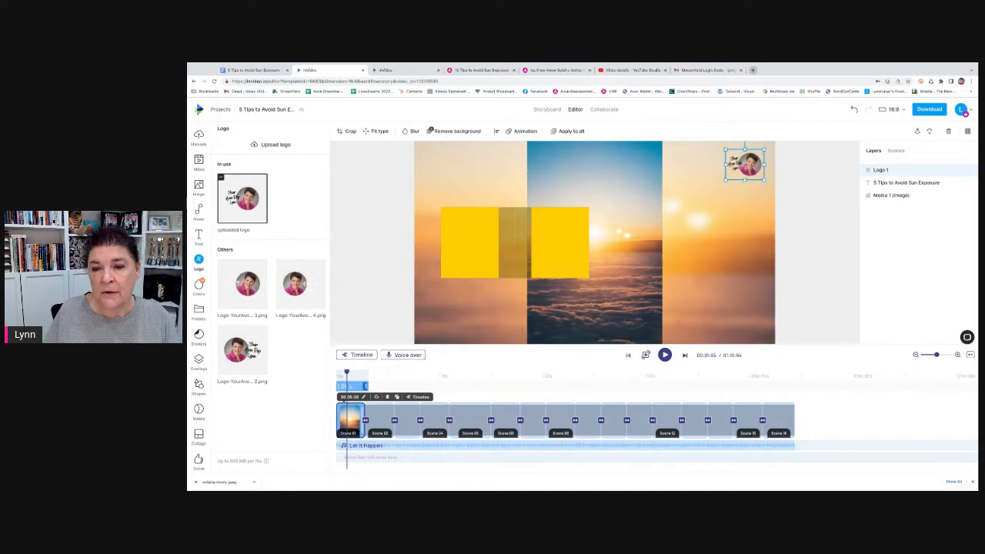
click(807, 220)
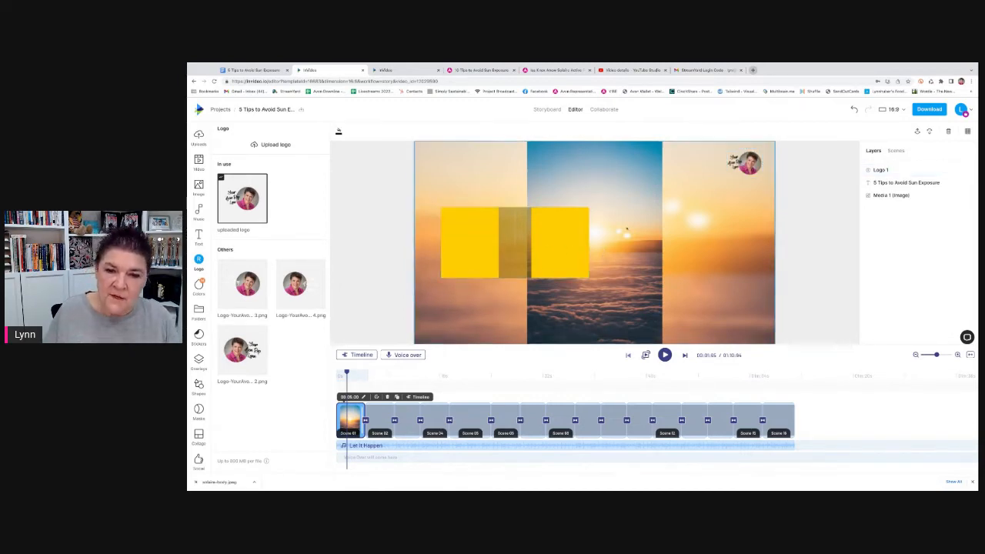
Step: Set the fit type of the opening scene's sunset image to "Crop to screen" and return to the view of all scenes
click(624, 205)
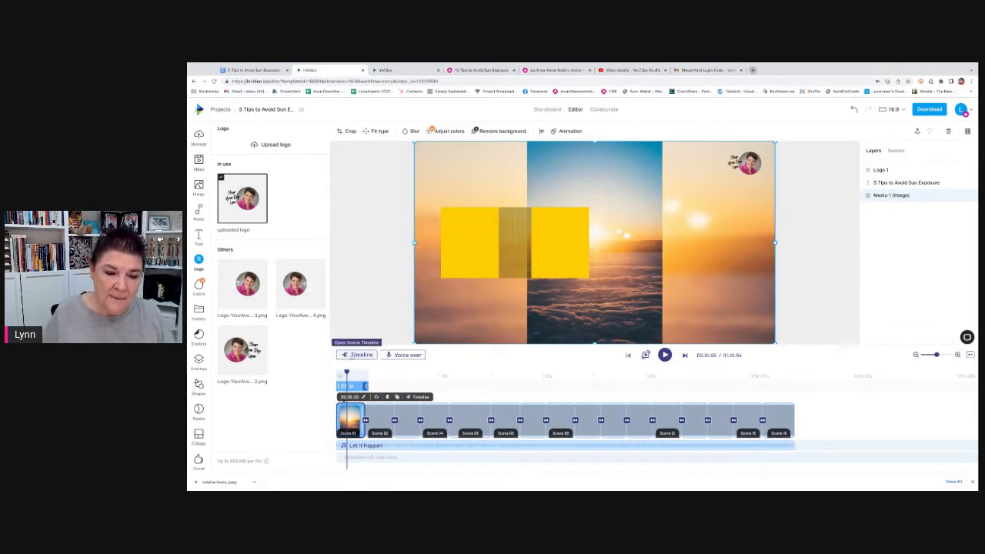
click(358, 354)
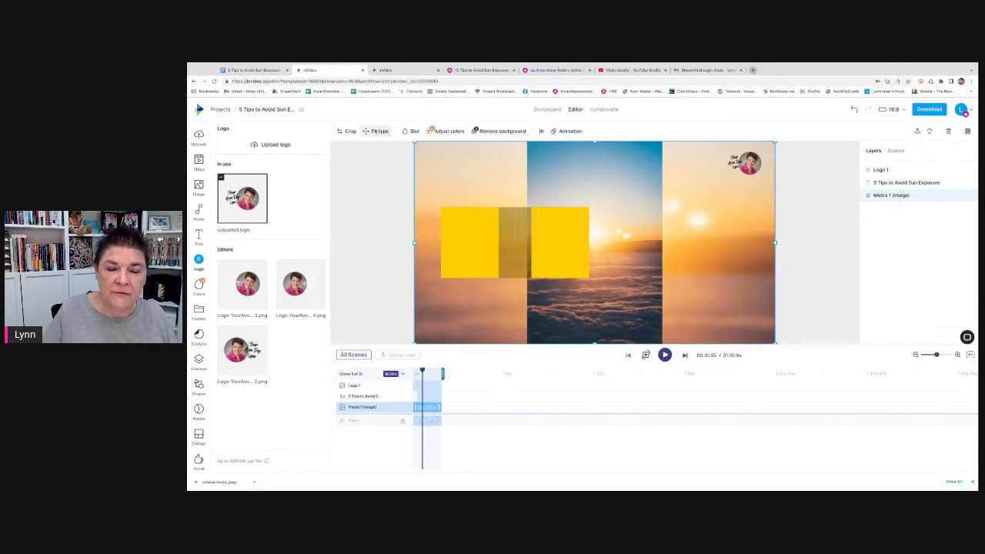
click(378, 131)
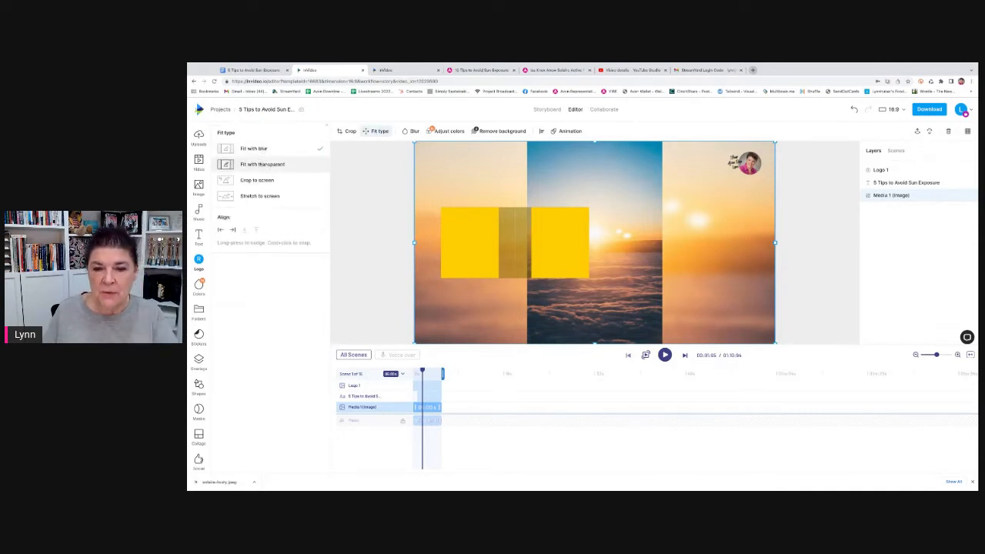
click(262, 164)
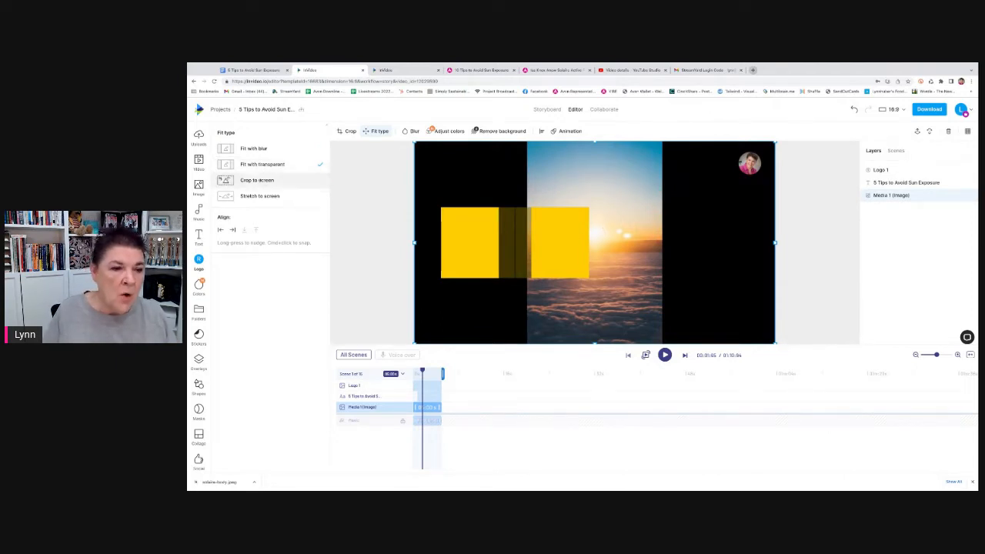
click(259, 181)
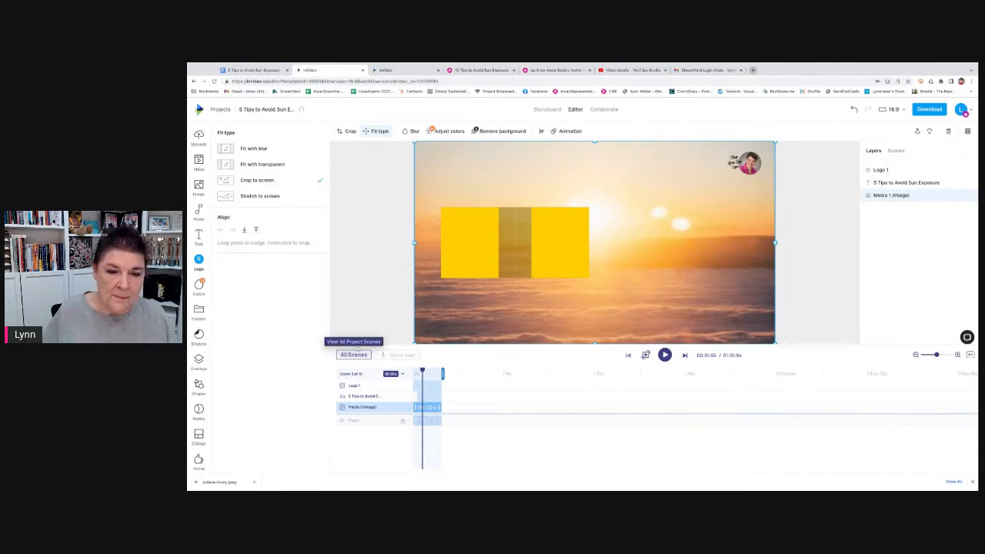
click(354, 355)
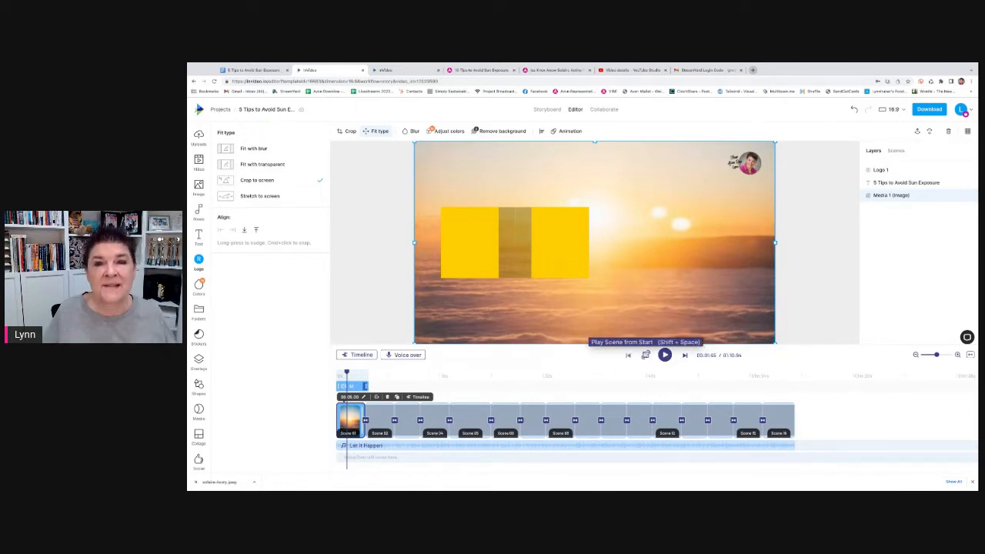
Step: Preview the opening scene, recolor its "5 Tips to Avoid Sun Exposure" title black, move it up slightly and enlarge it to size 120
click(646, 355)
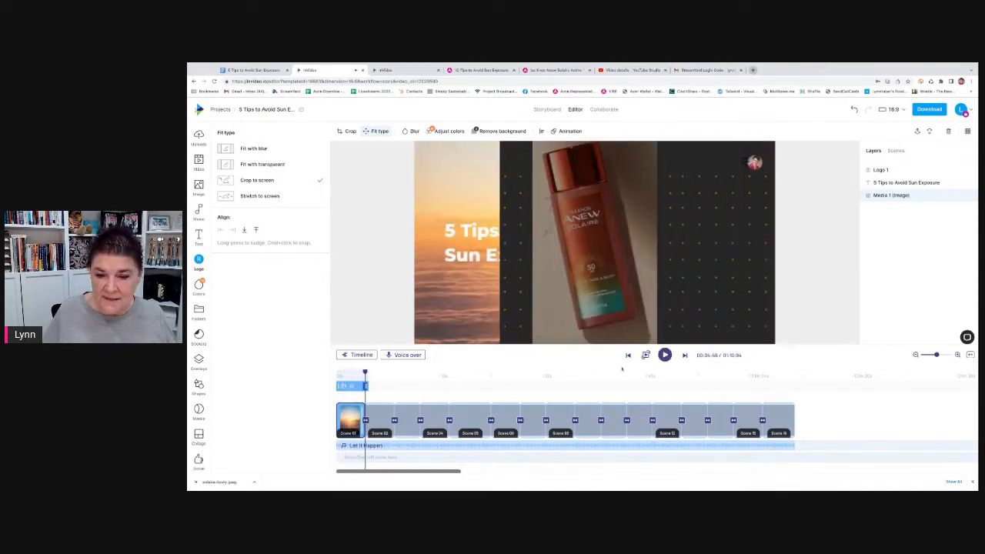
drag(364, 370, 358, 373)
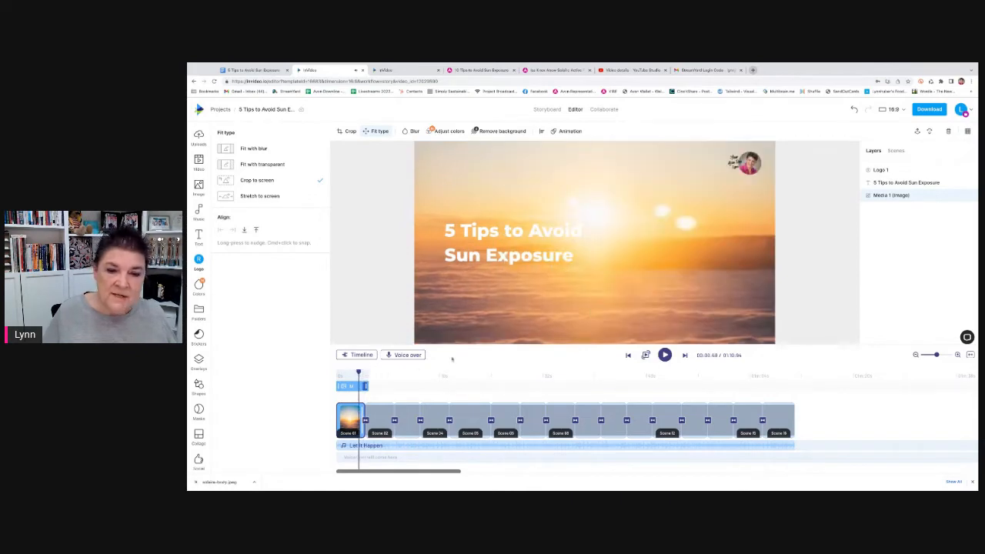
click(484, 253)
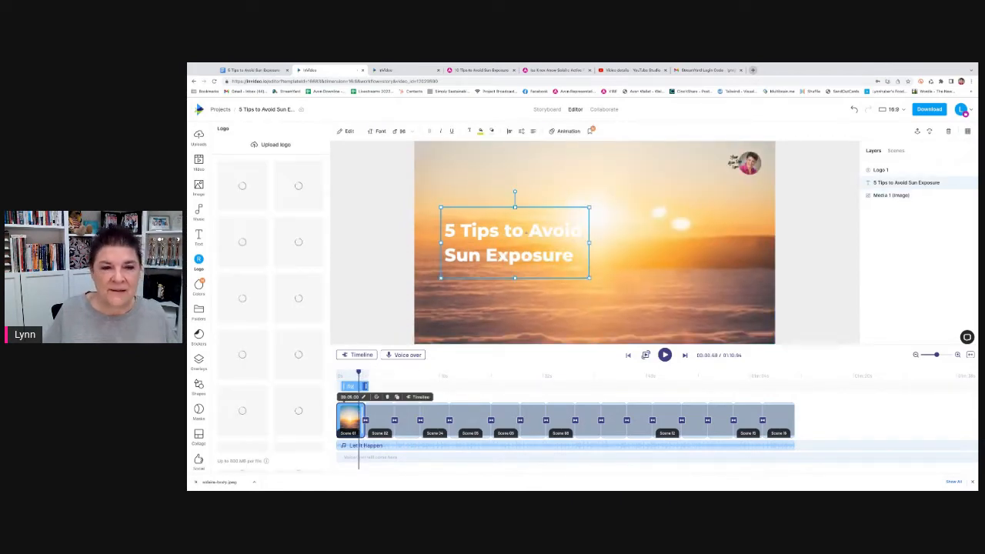
click(469, 131)
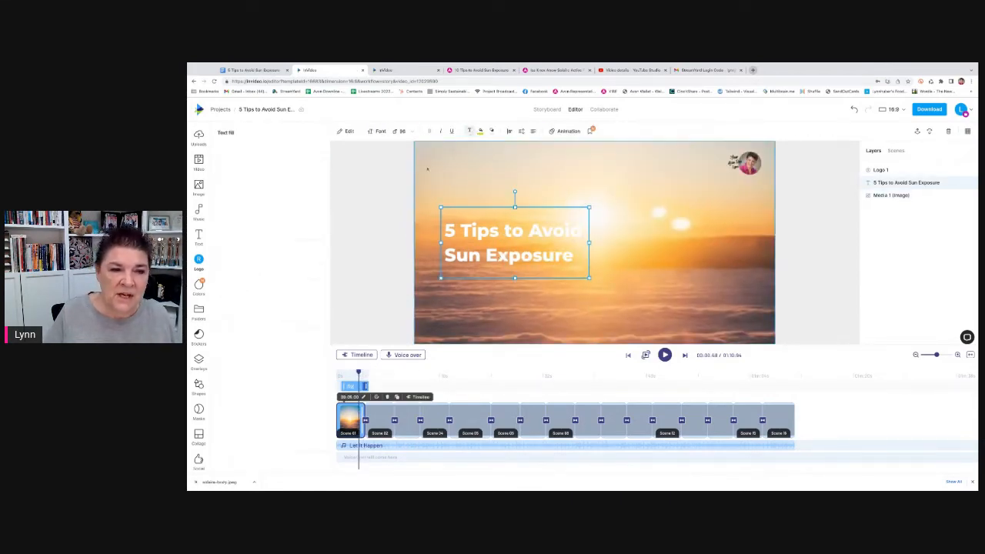
click(221, 306)
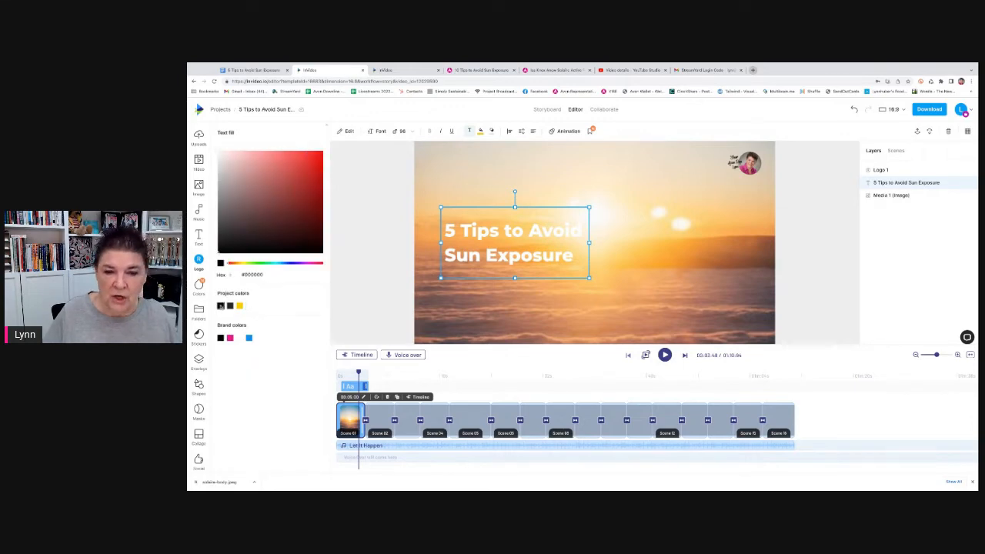
drag(470, 262, 475, 236)
drag(591, 249, 636, 273)
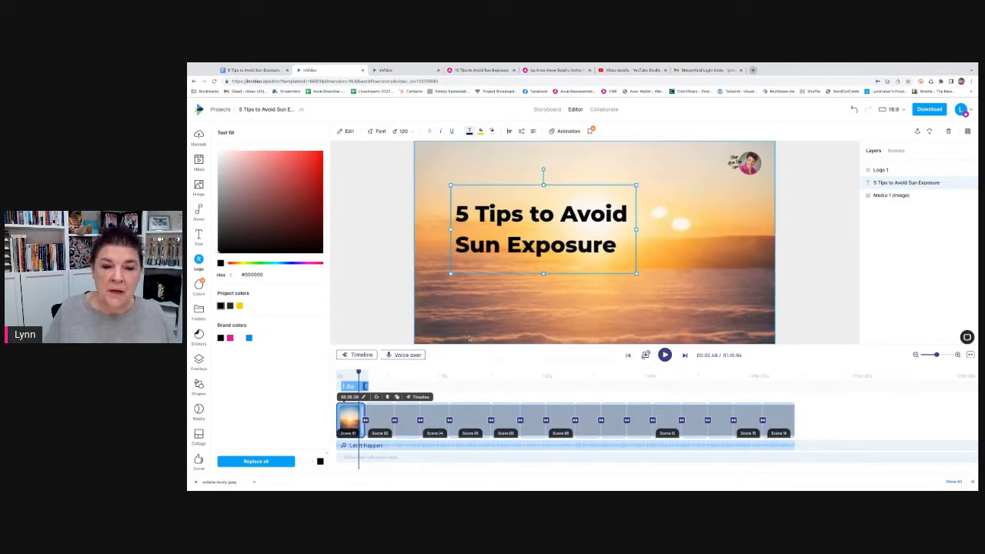
Step: Shift the "#1 Make SPF your BFF" title in scene 2 slightly down and to the left
click(377, 374)
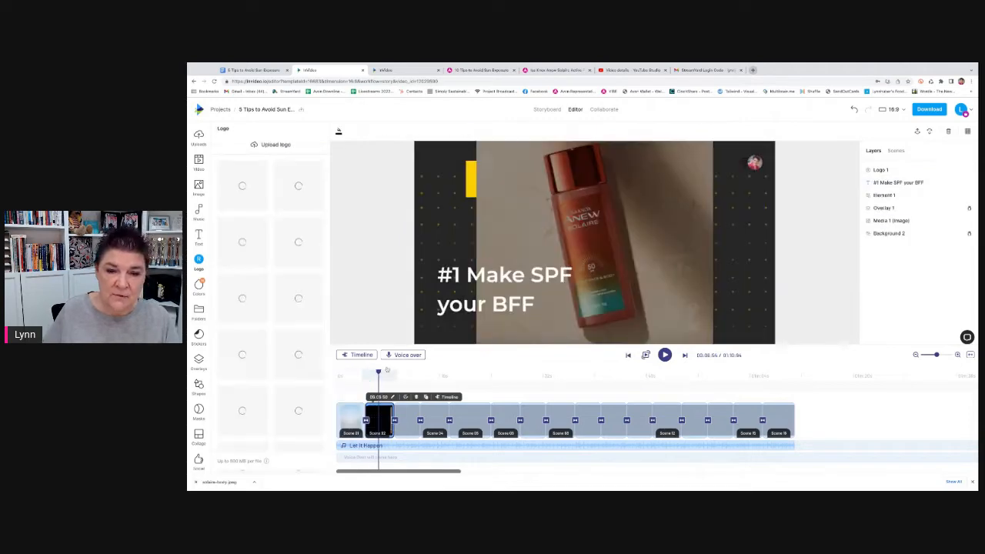
drag(500, 288, 495, 295)
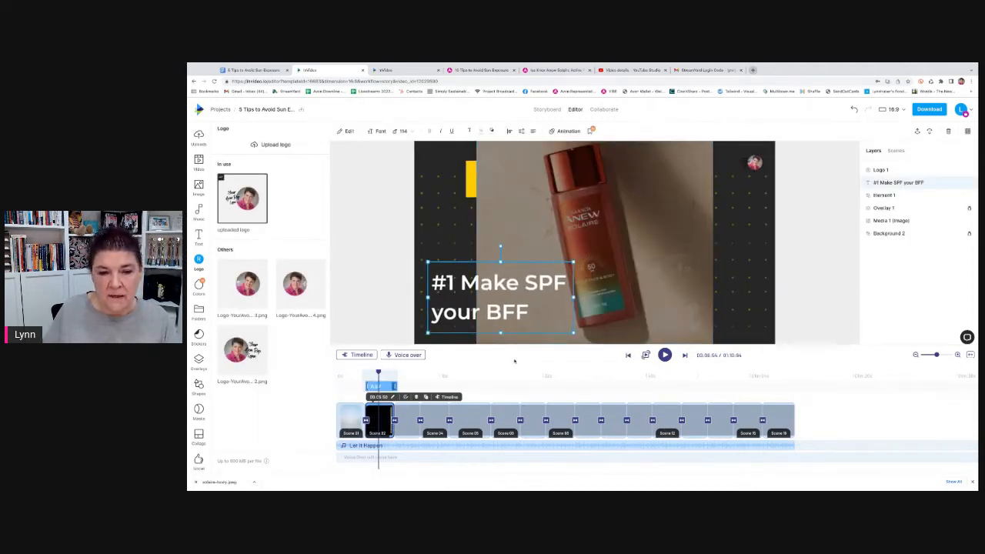
Step: Reposition and widen the "Apply sunscreen to your face and body" text low over the photo in scene 3, and enlarge that scene's logo
drag(379, 374, 408, 374)
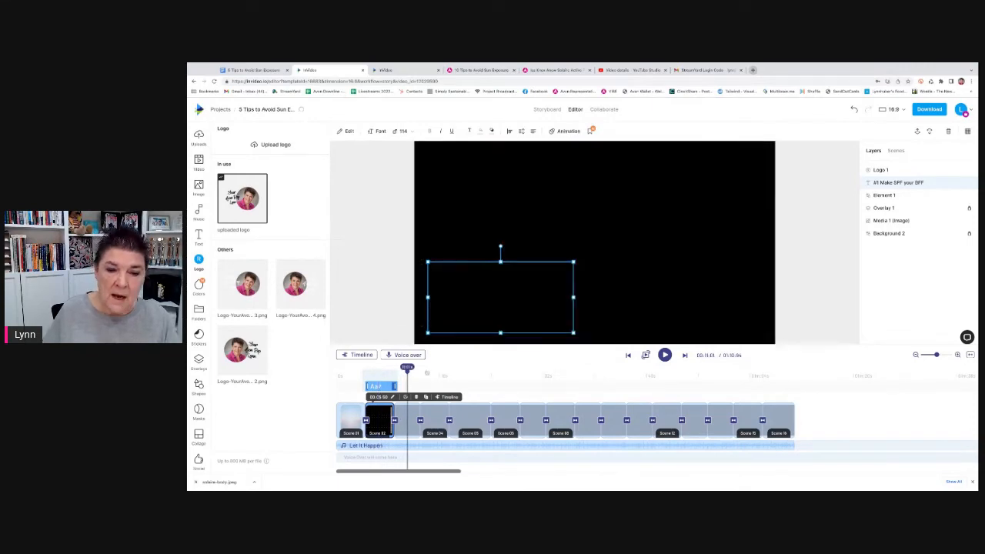
drag(670, 260, 545, 297)
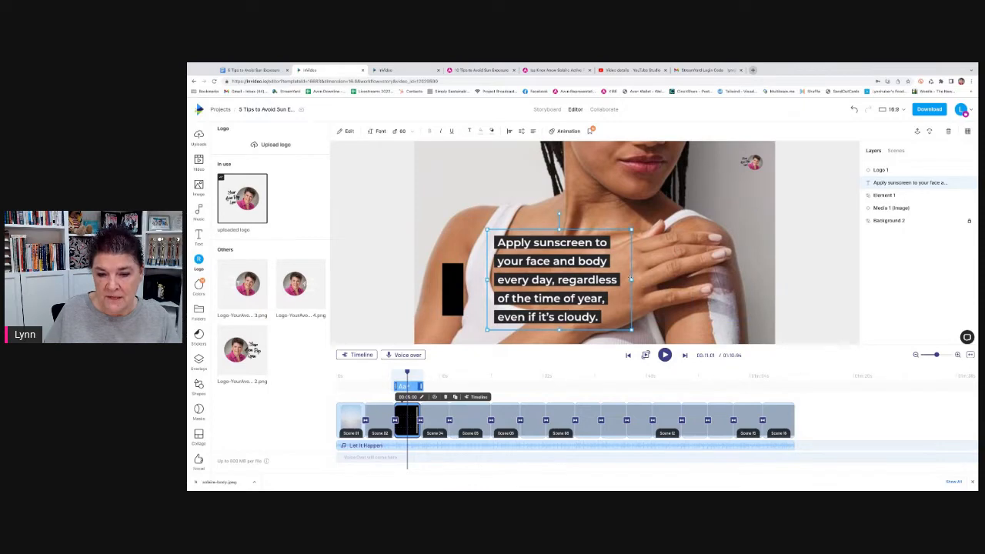
drag(631, 279, 707, 280)
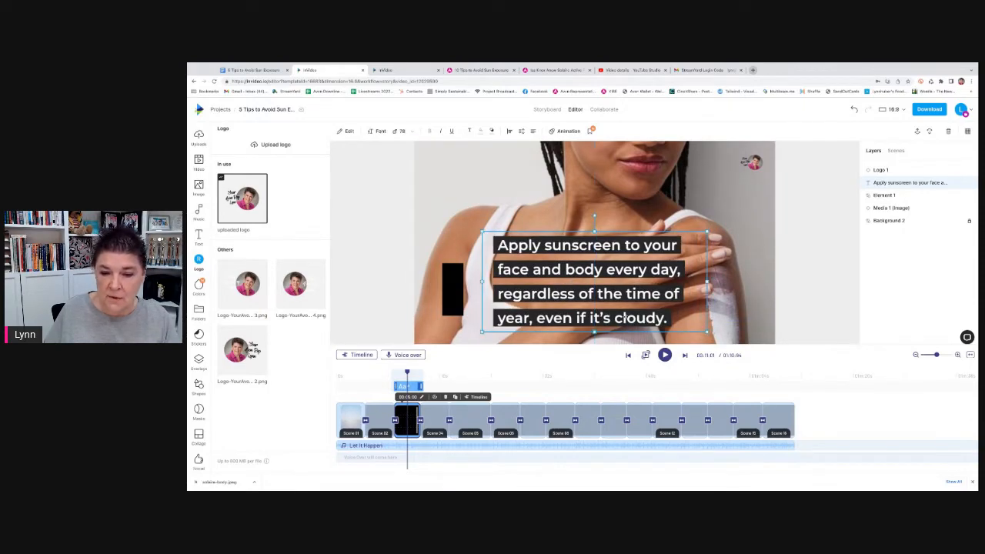
drag(594, 333, 594, 316)
drag(592, 258, 573, 269)
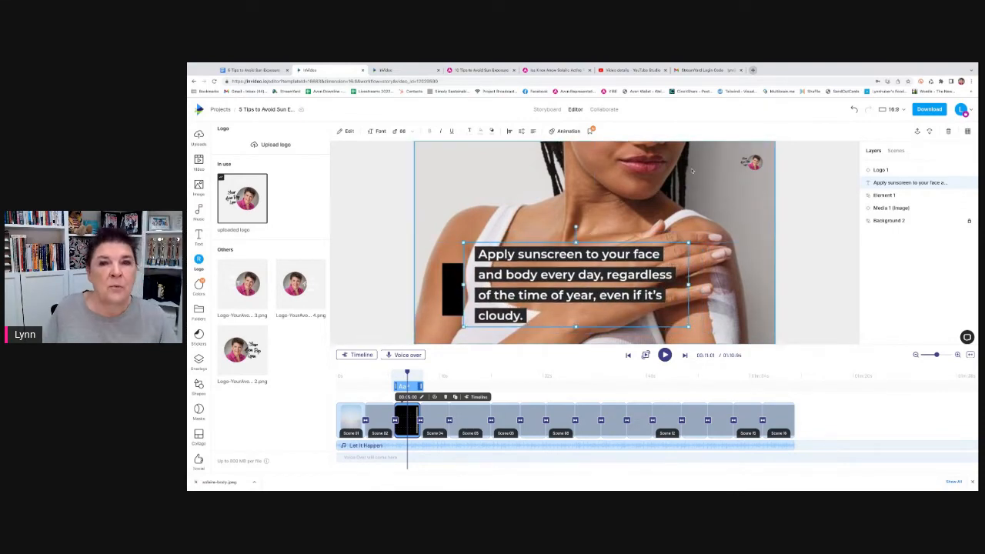
click(752, 162)
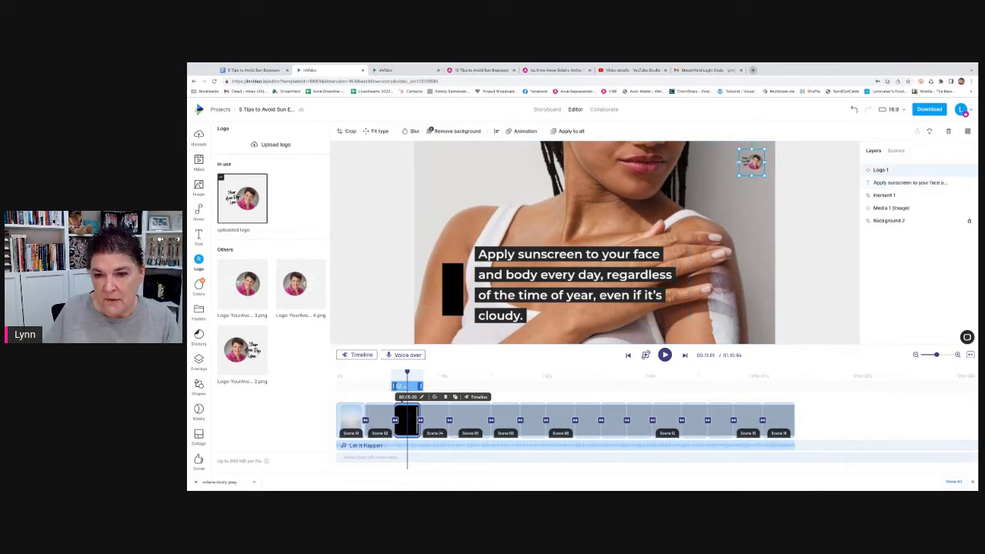
mouse_move(739, 162)
mouse_down()
mouse_move(723, 162)
mouse_move(749, 159)
mouse_up()
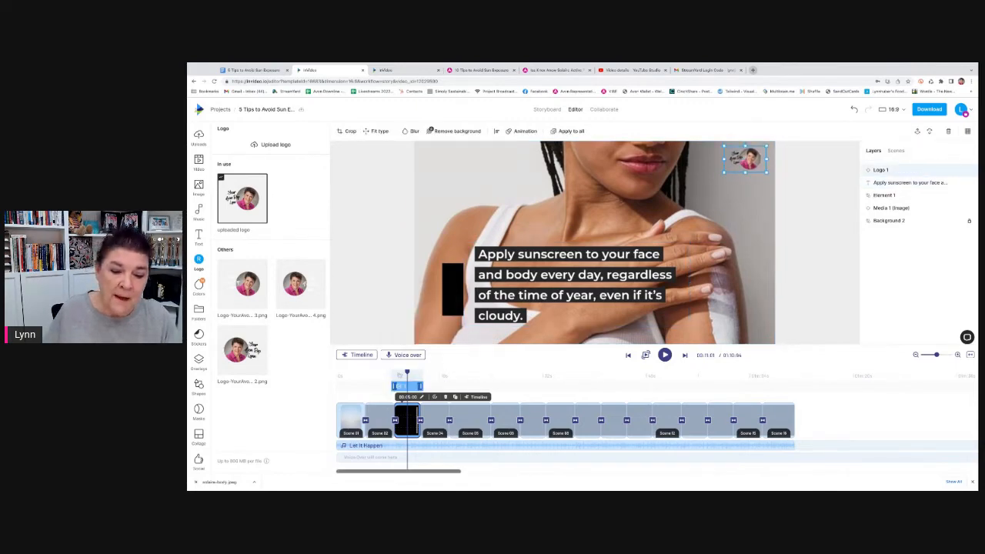
Step: Add the uploaded shot glass image to the "The Skin Cancer Foundation recommends" scene, shrink it and place it over the photo's upper-left corner
drag(407, 373, 433, 372)
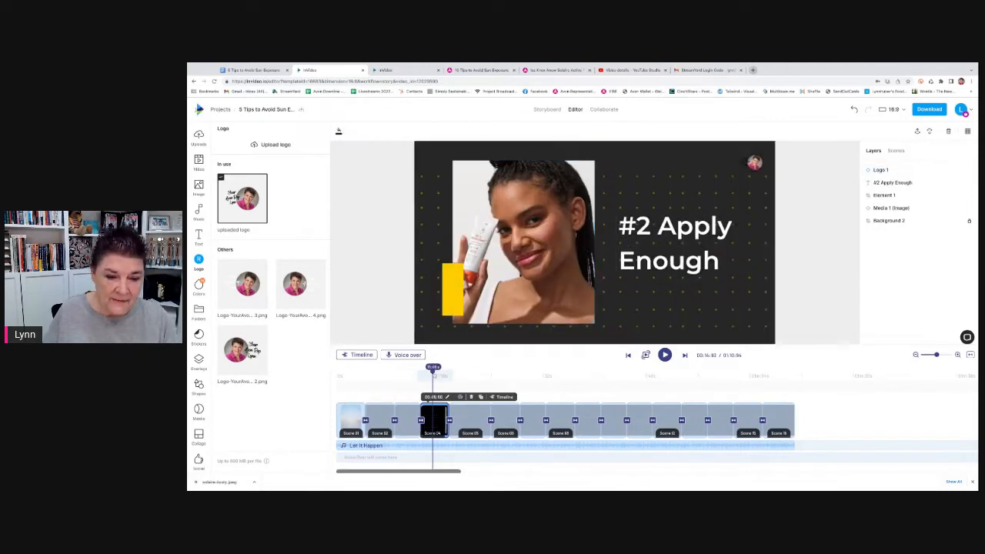
drag(432, 374, 467, 375)
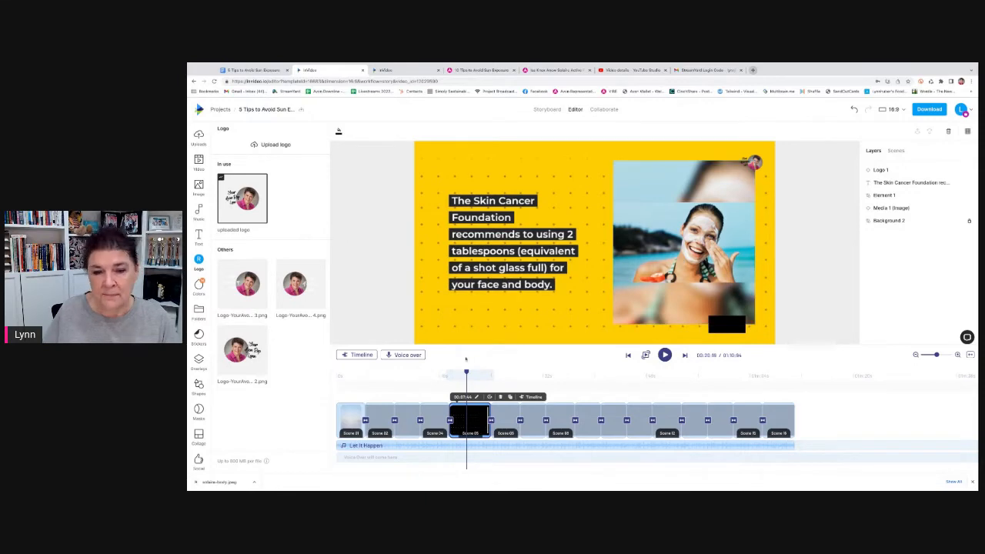
drag(467, 374, 502, 375)
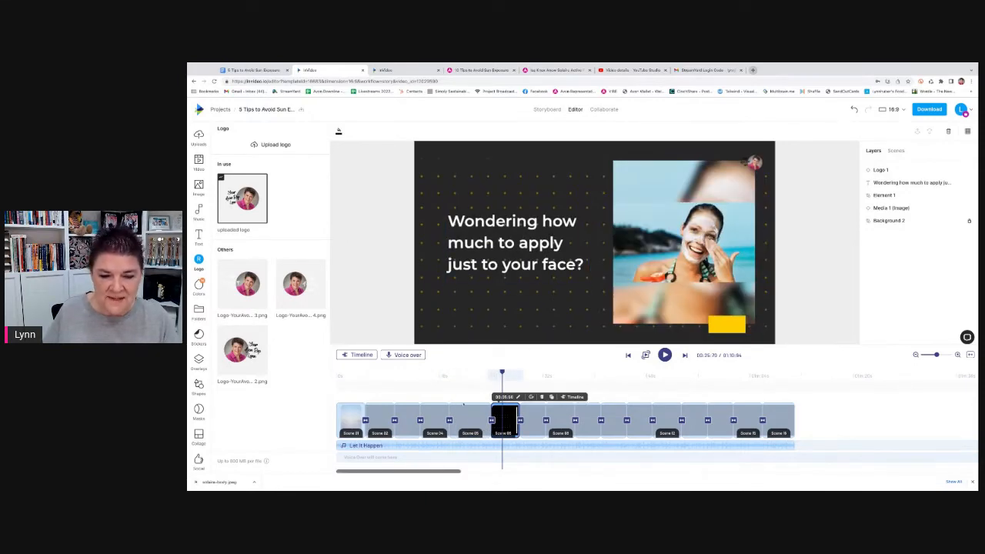
drag(502, 373, 470, 371)
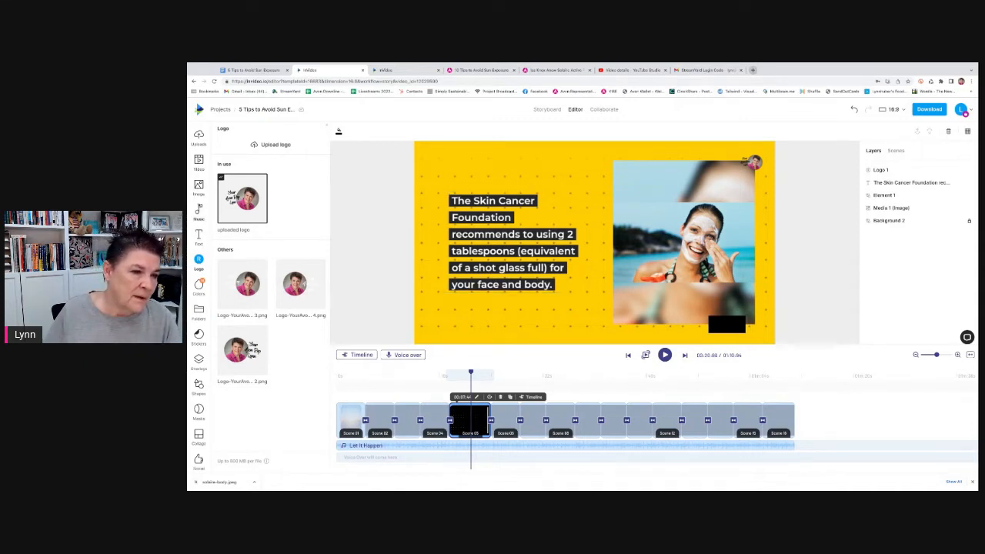
click(198, 137)
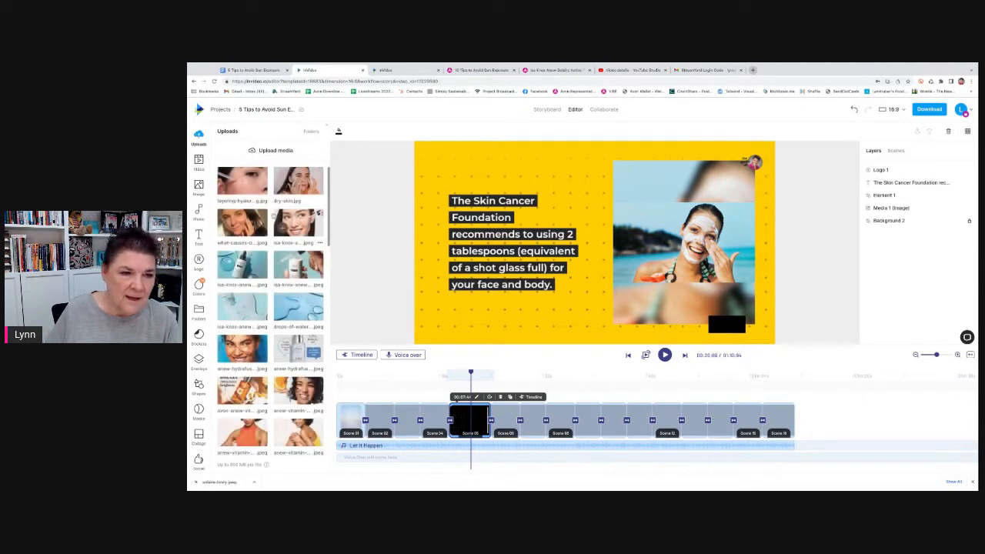
scroll(293, 265, down, 3)
scroll(294, 264, down, 5)
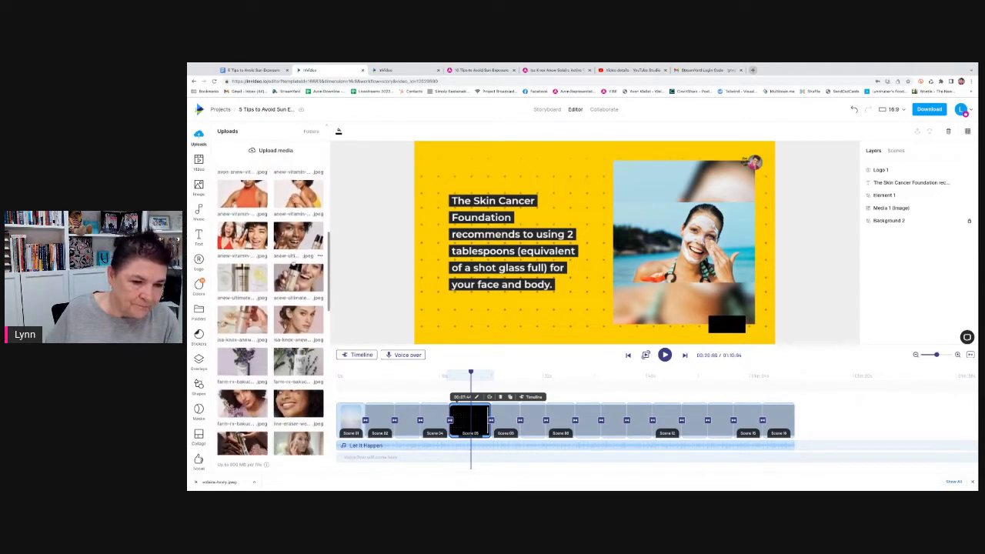
scroll(296, 279, down, 5)
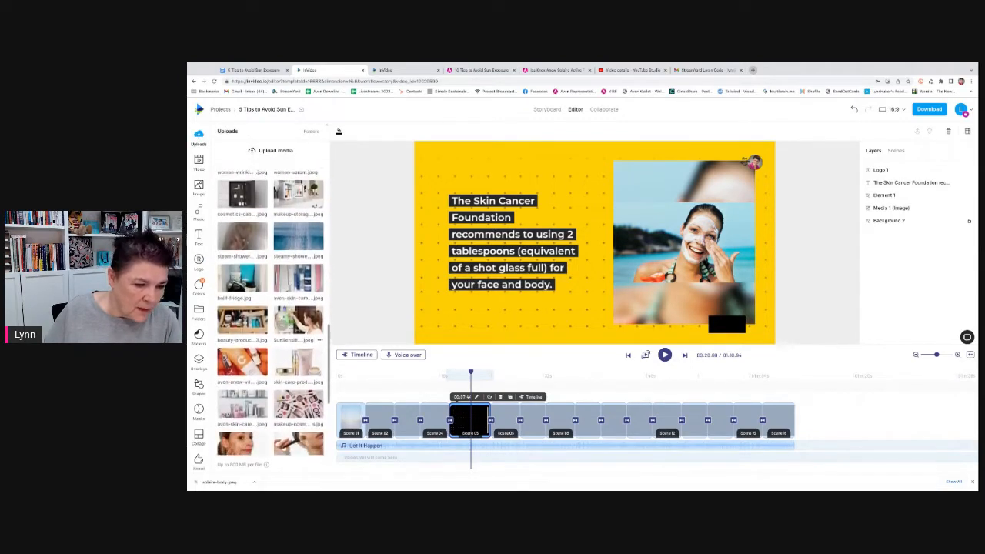
scroll(291, 380, down, 2)
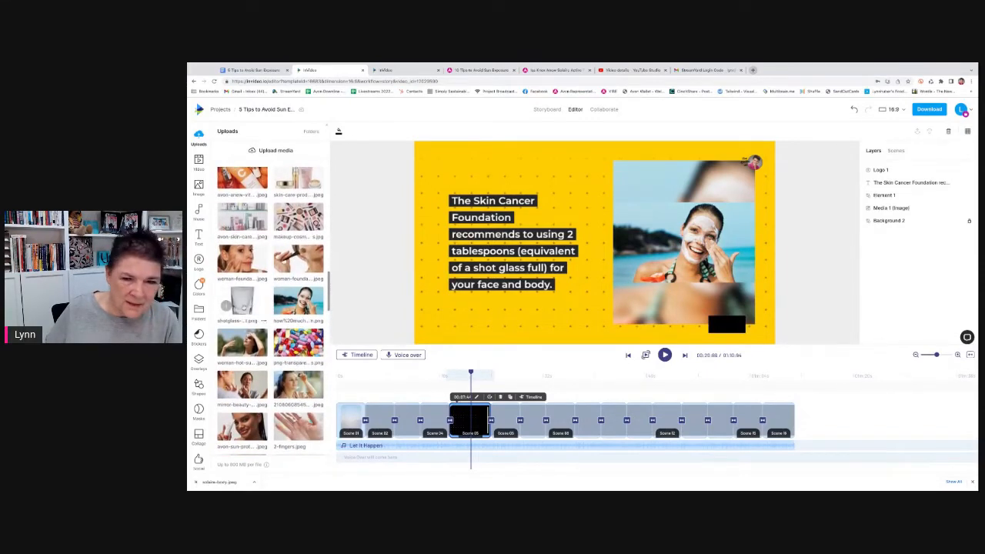
click(242, 300)
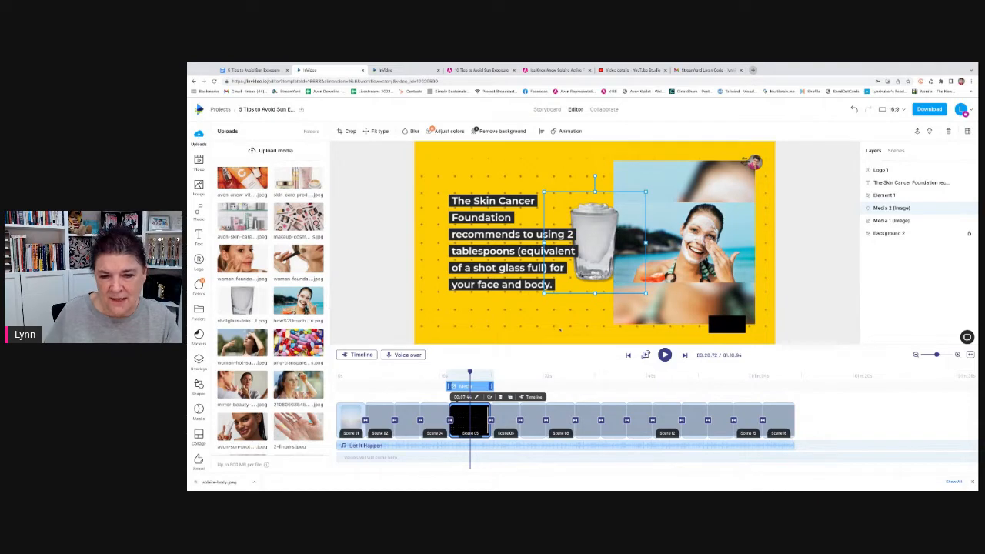
drag(545, 293, 584, 289)
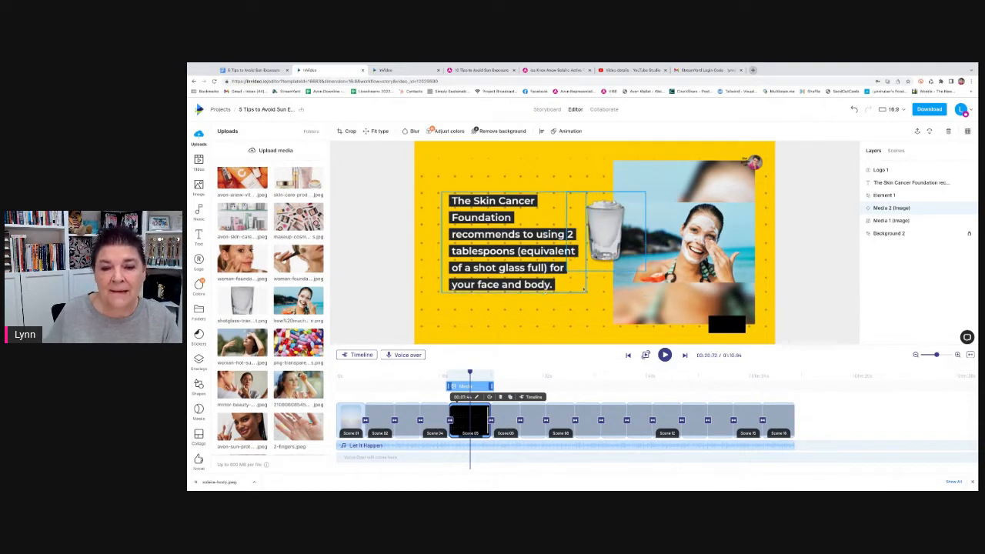
drag(632, 231, 637, 201)
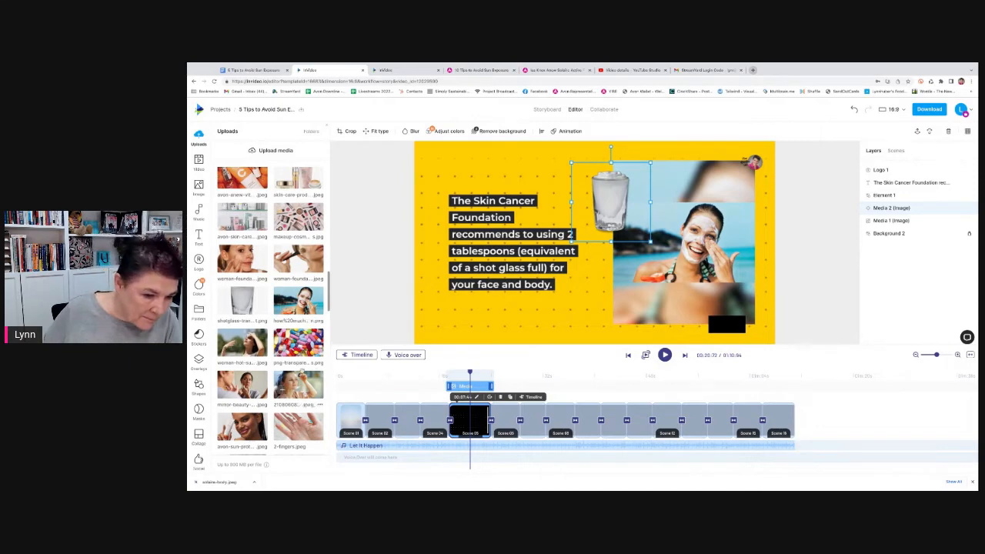
Step: Replace the beach photo in scene 5 with the uploaded smiling woman applying cream with both hands, and nudge the photo and shot glass into place
scroll(262, 336, down, 2)
scroll(261, 338, down, 1)
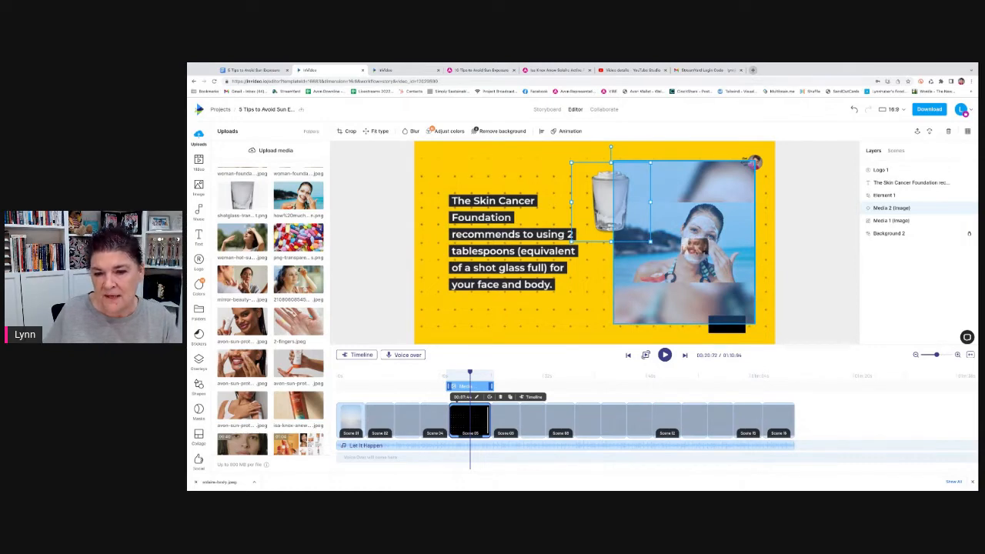
drag(696, 245, 697, 247)
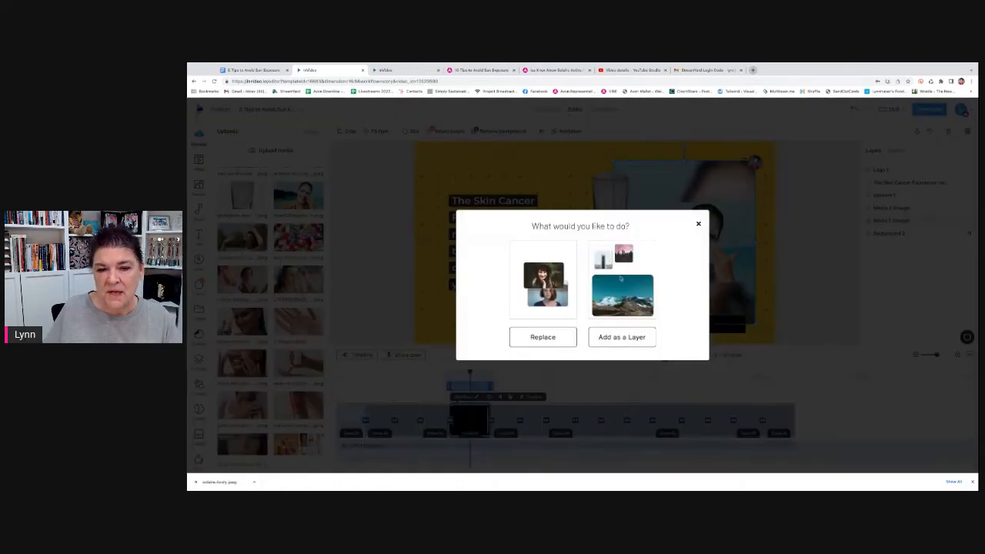
click(532, 339)
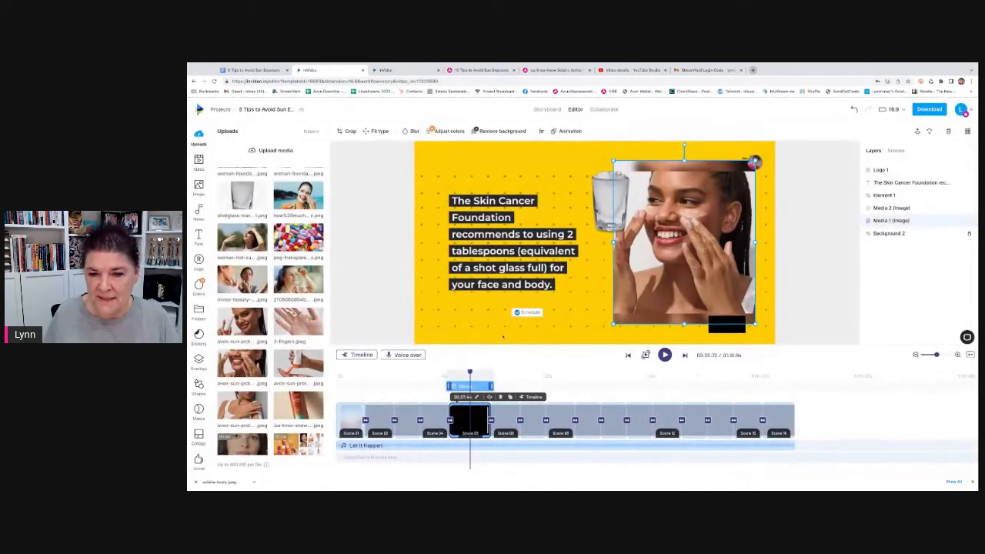
drag(710, 299, 709, 302)
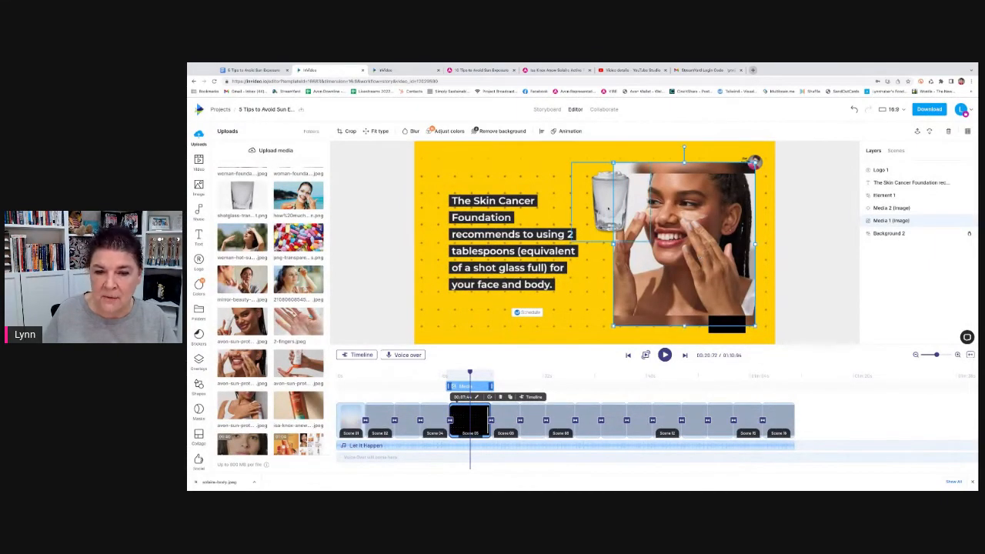
drag(608, 209, 604, 210)
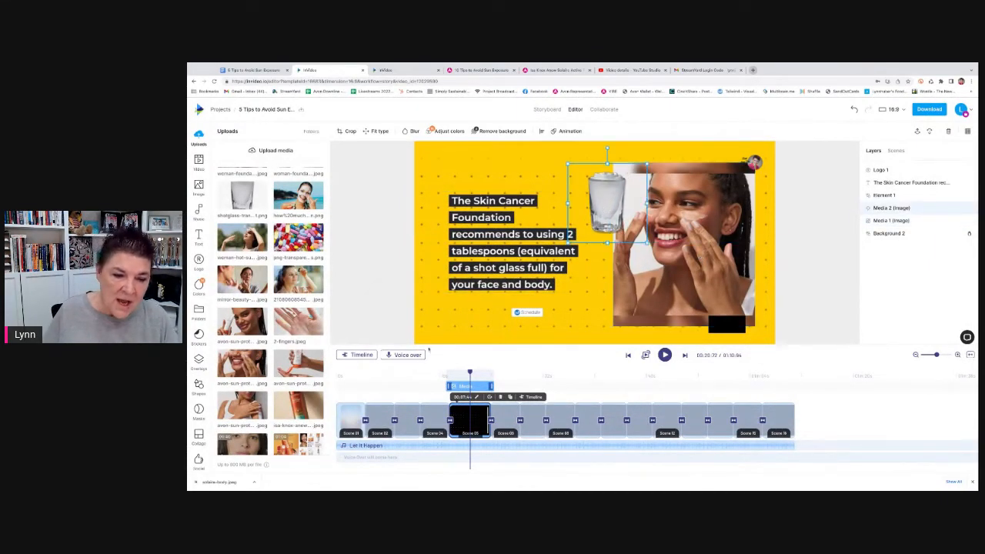
Step: Give the shot glass image in scene 5 a "Rotate in" entrance animation and preview the scene
click(360, 355)
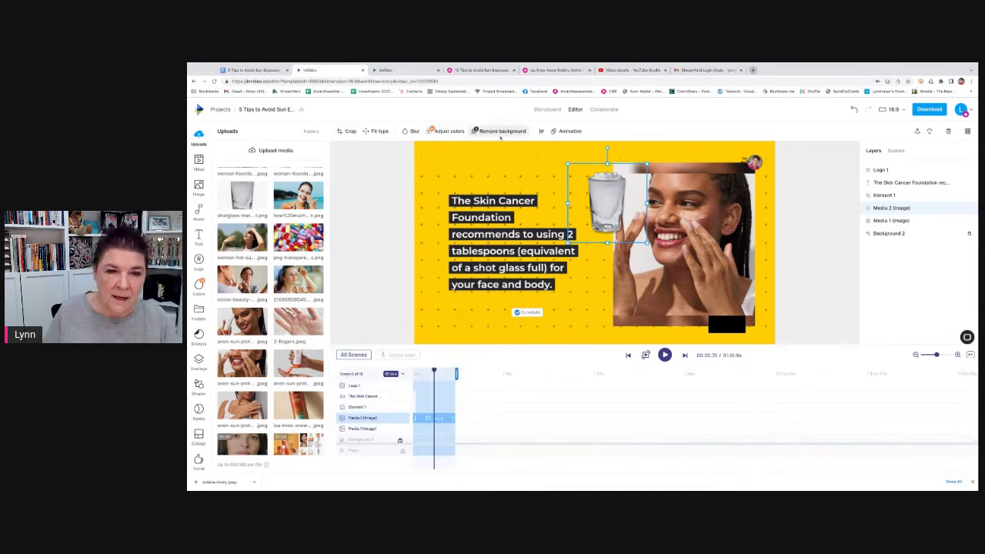
click(568, 130)
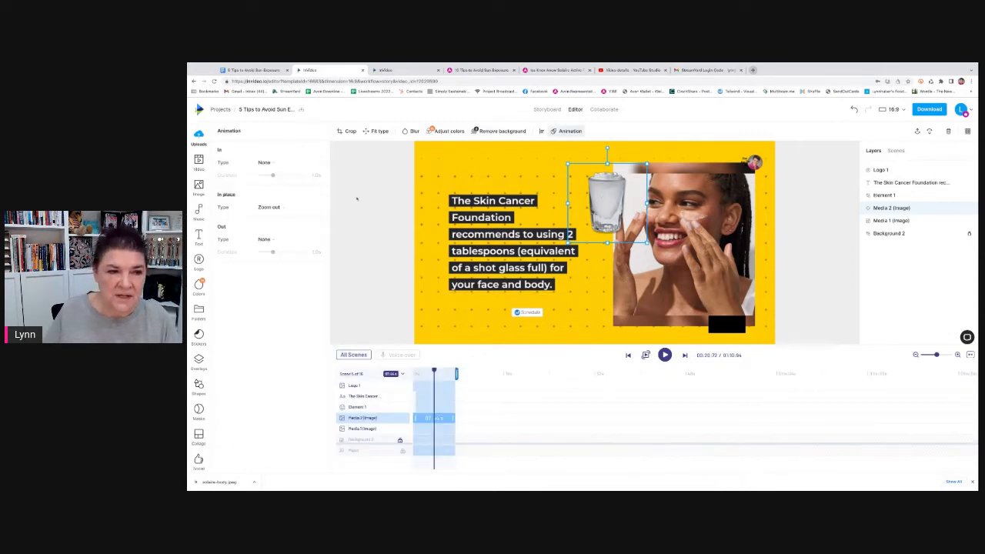
click(271, 163)
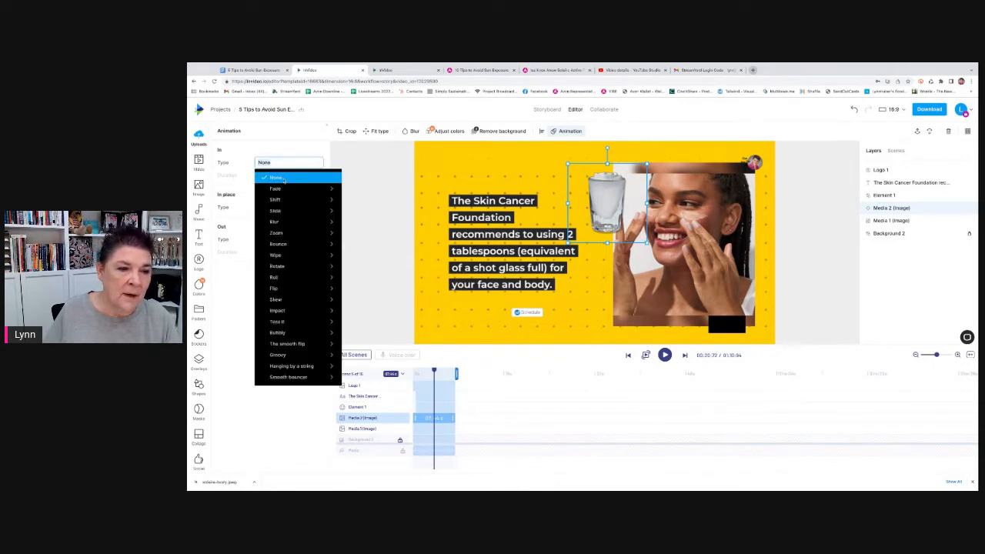
mouse_move(278, 234)
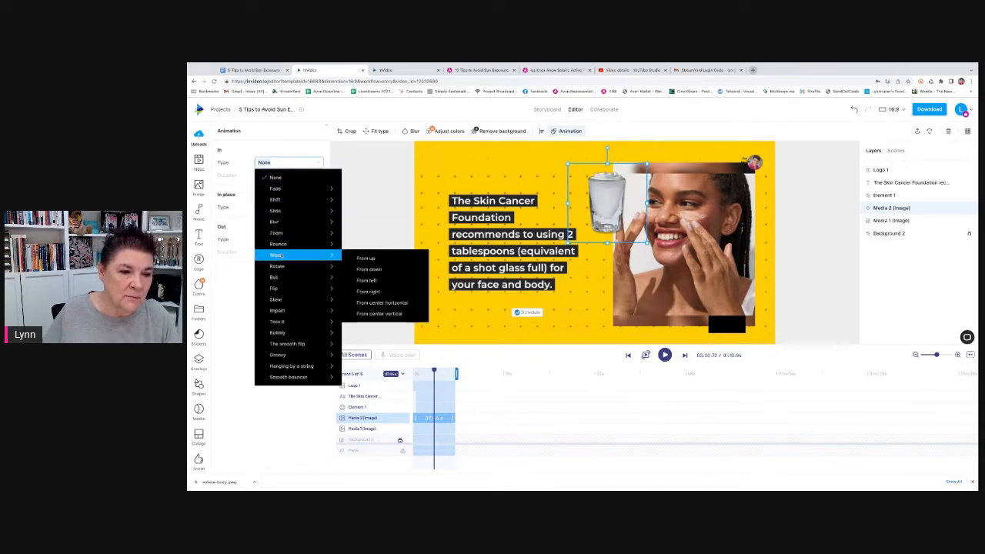
mouse_move(316, 266)
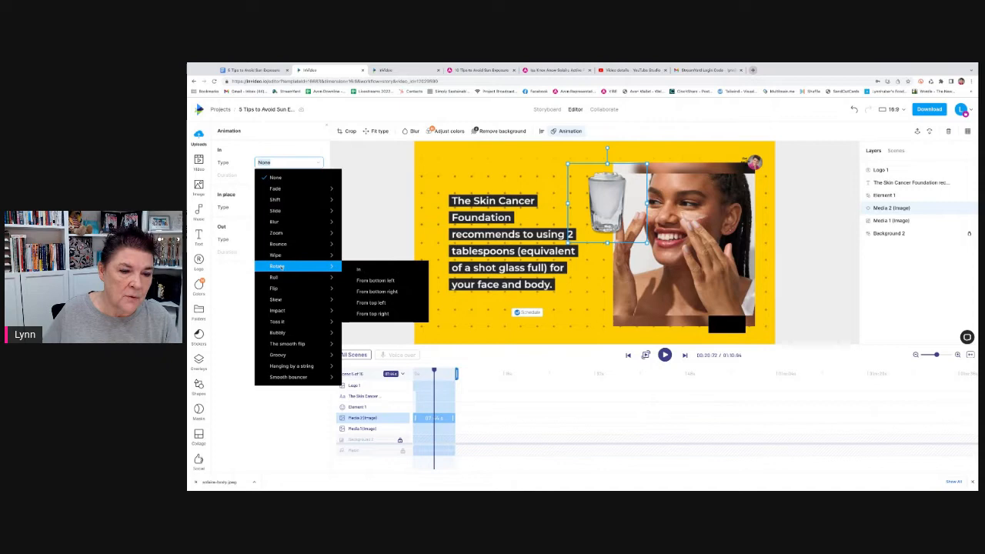
click(355, 268)
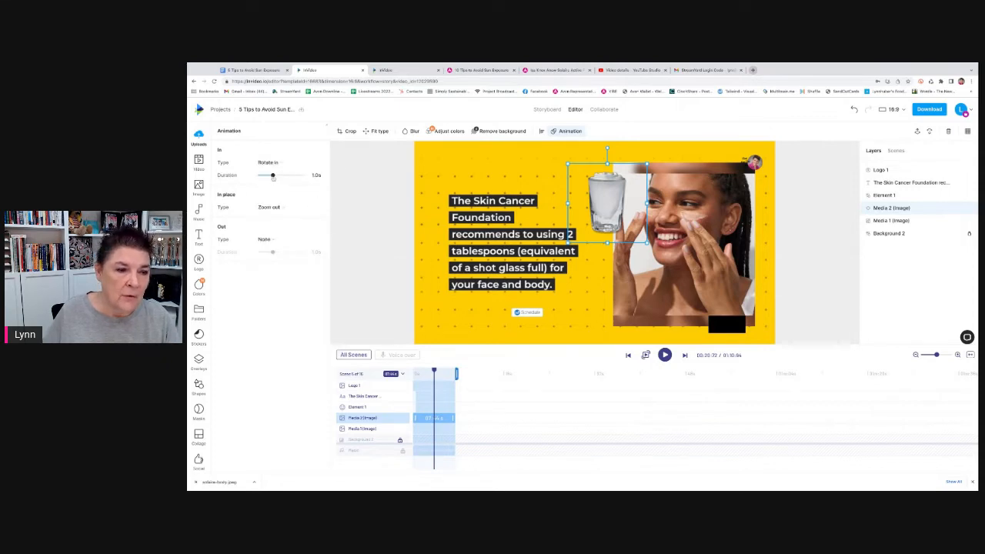
click(348, 192)
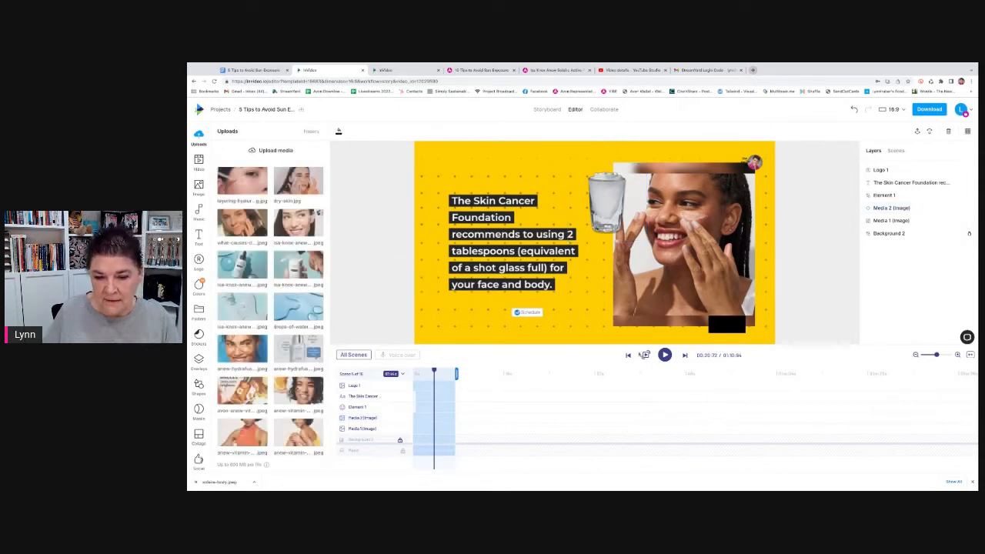
click(645, 354)
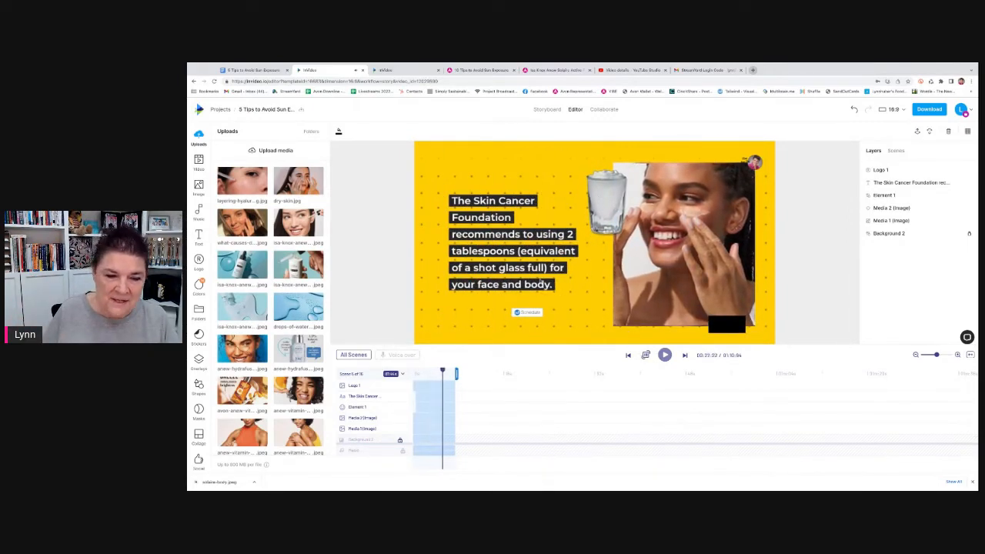
Step: Lengthen the shot glass's entrance animation to 1.9 seconds and preview scene 5 again
click(605, 201)
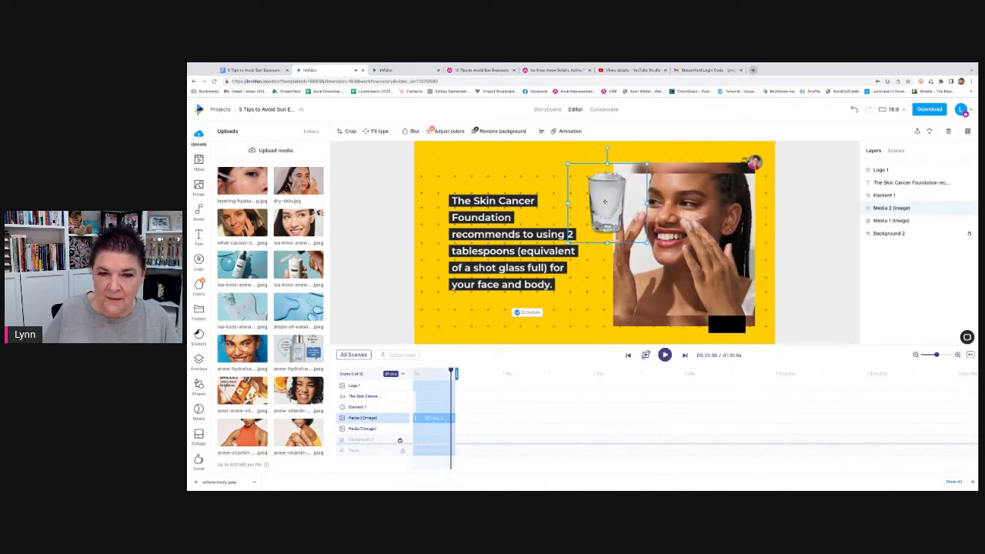
click(567, 131)
drag(272, 176, 274, 176)
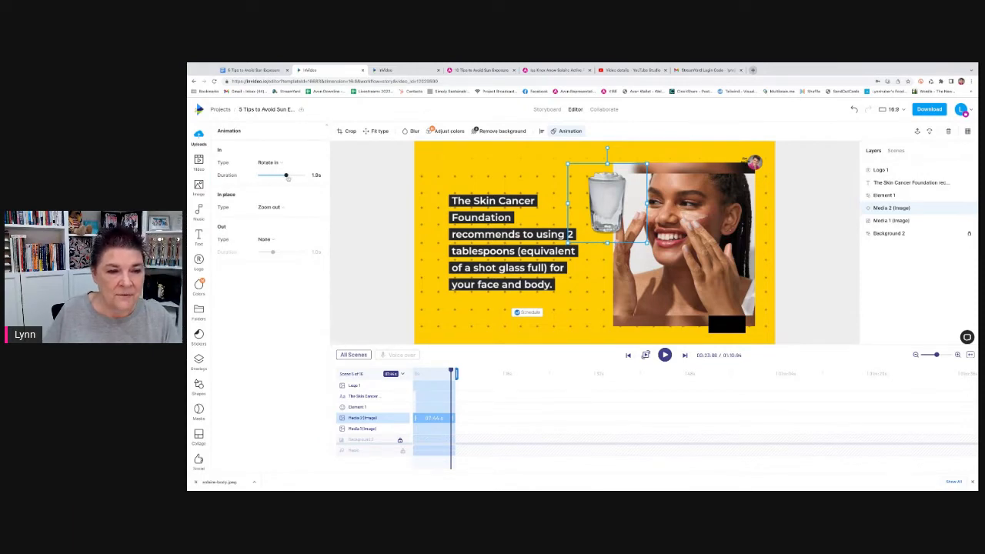
click(367, 213)
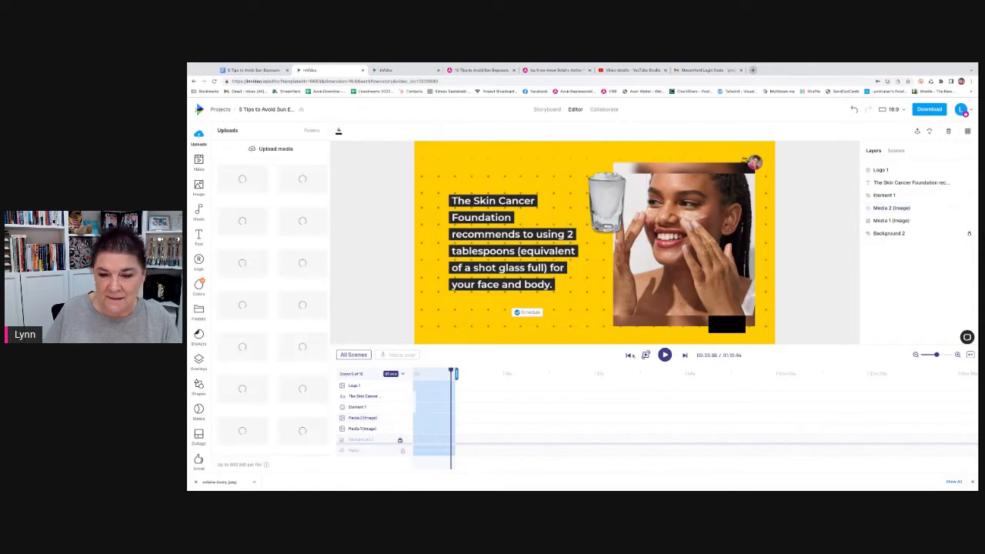
click(647, 355)
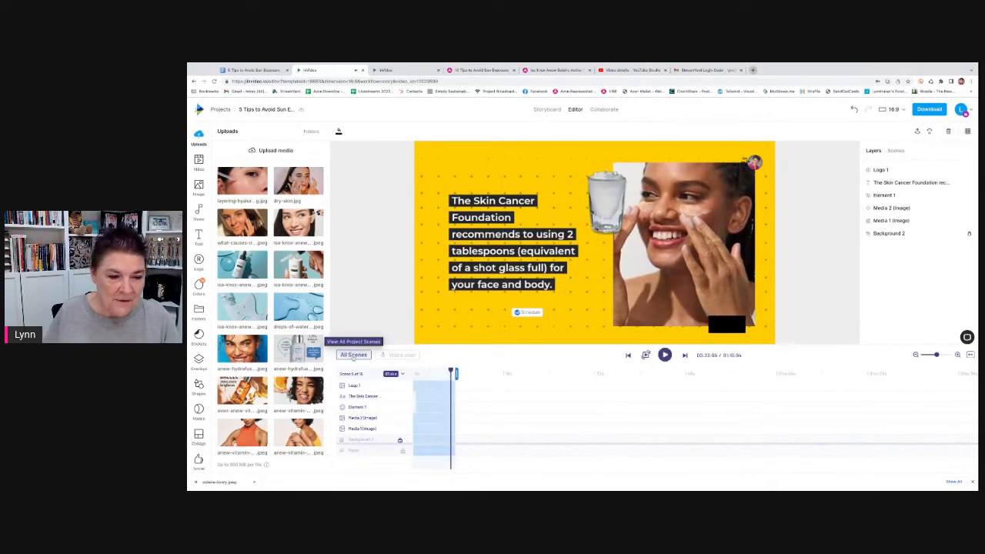
Step: Move the "Use the 2-finger rule" text to the photo's lower-right area so it clears the fingers
click(353, 355)
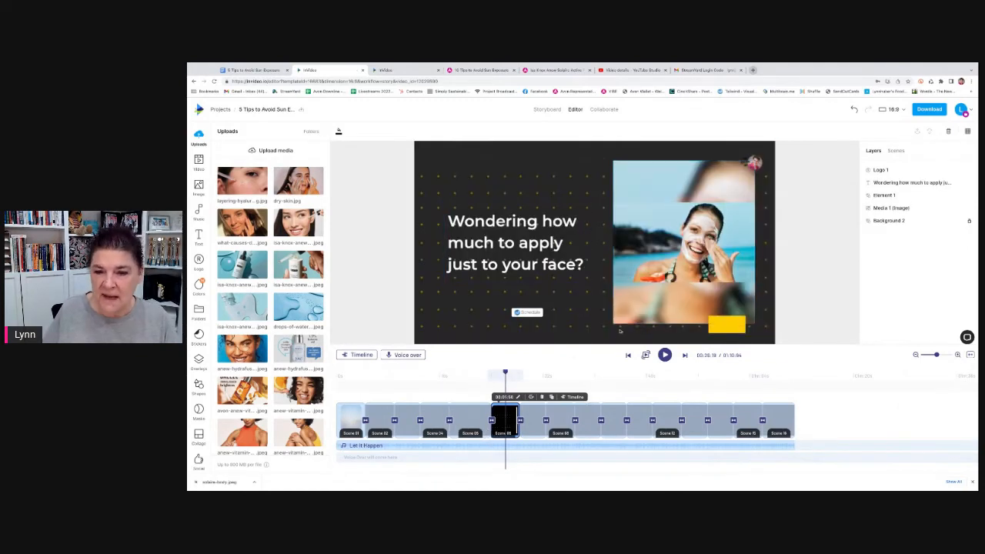
drag(506, 371, 539, 369)
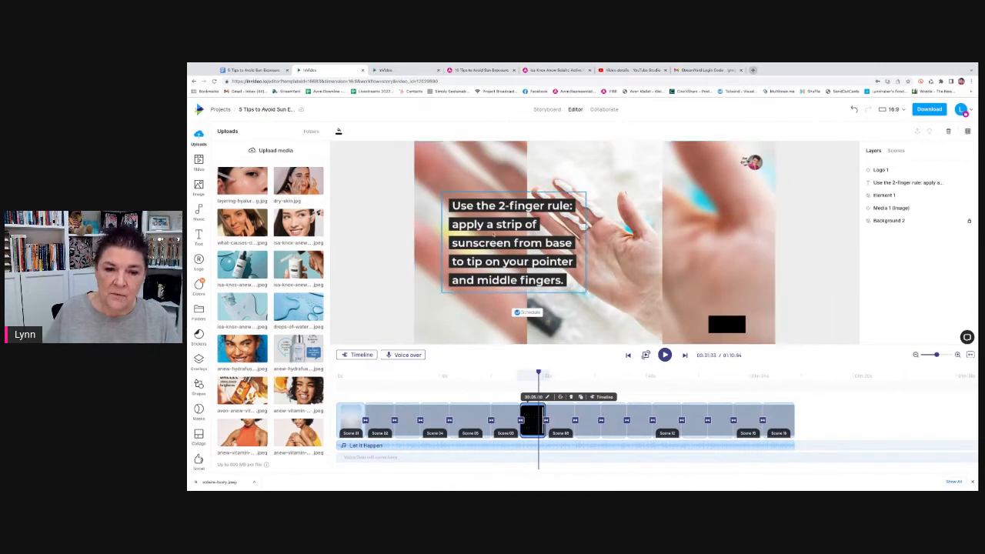
drag(564, 276, 731, 300)
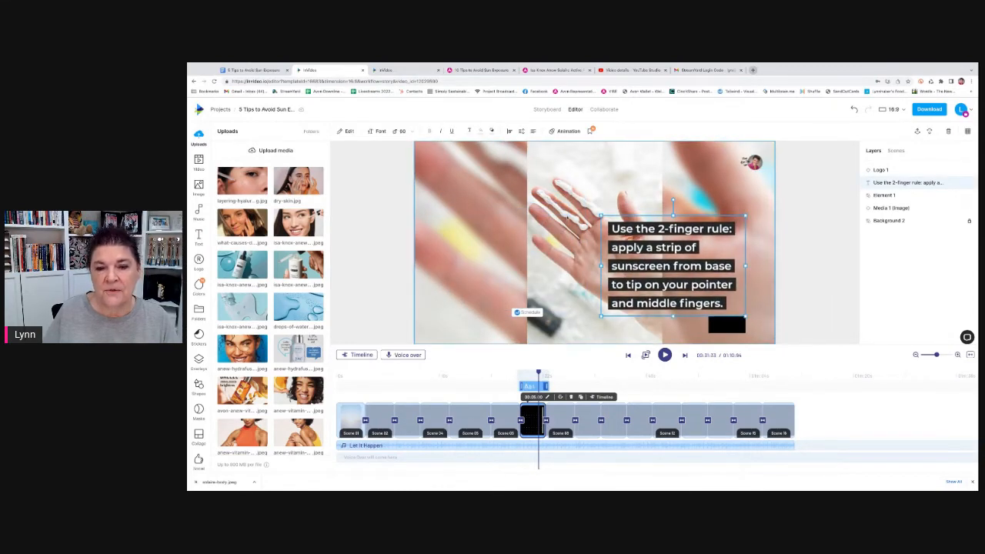
drag(643, 240, 651, 241)
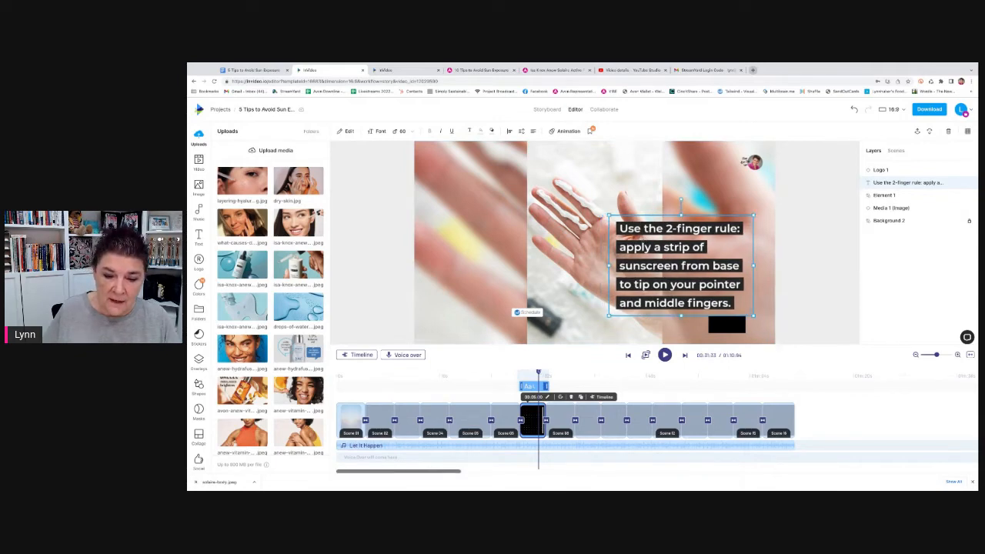
Step: Shorten scene 2, the "#1 Make SPF your BFF" scene, to a duration of 4.30 seconds
drag(538, 372, 564, 372)
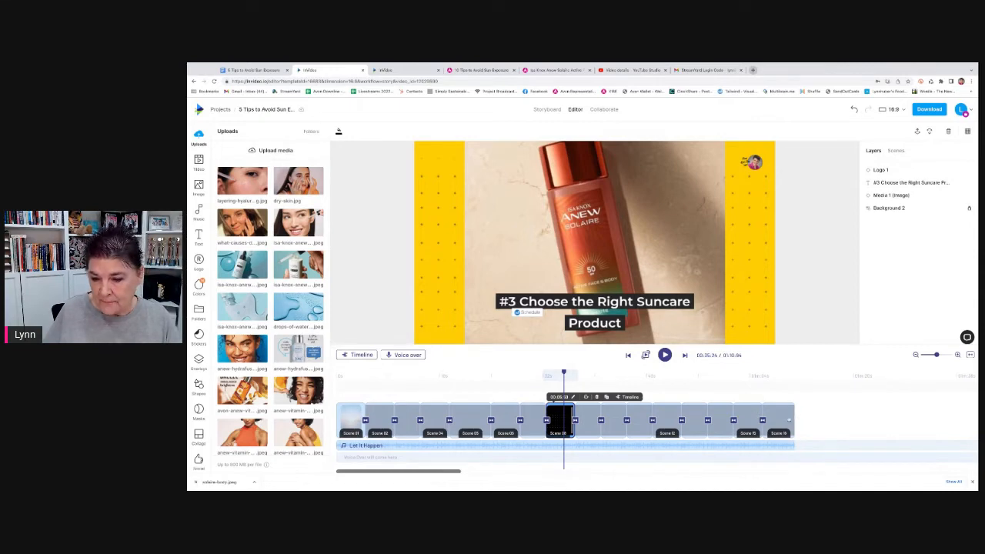
click(778, 420)
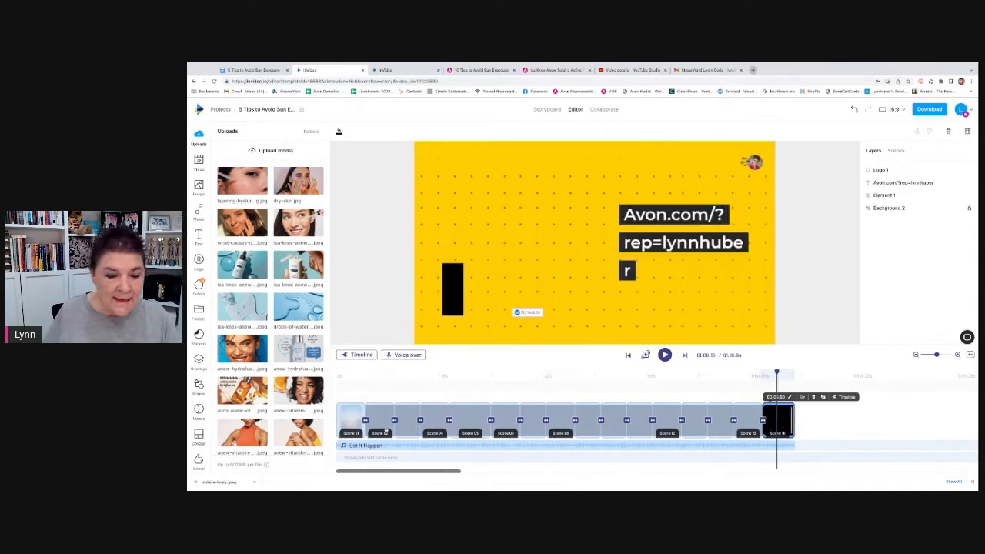
click(348, 418)
click(379, 418)
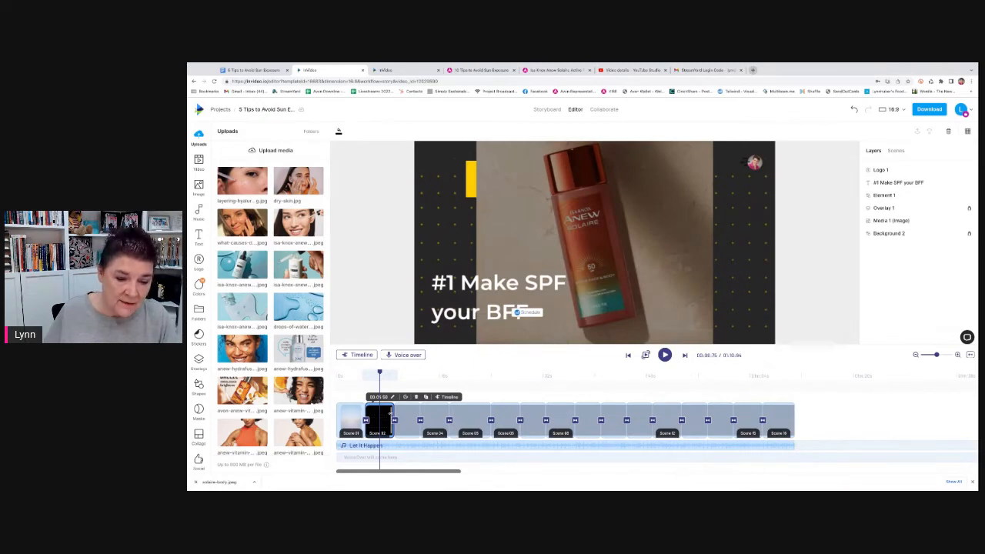
drag(392, 420, 387, 420)
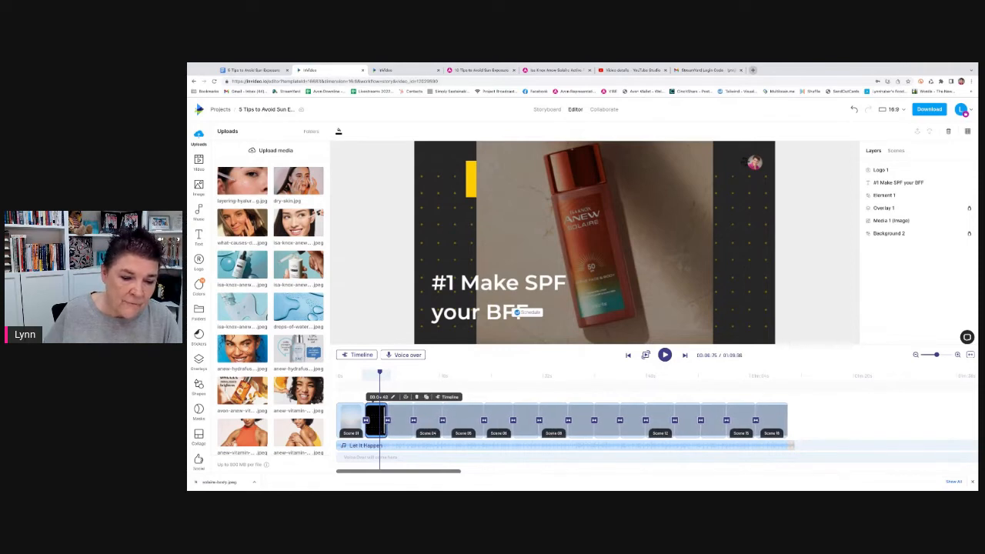
click(393, 397)
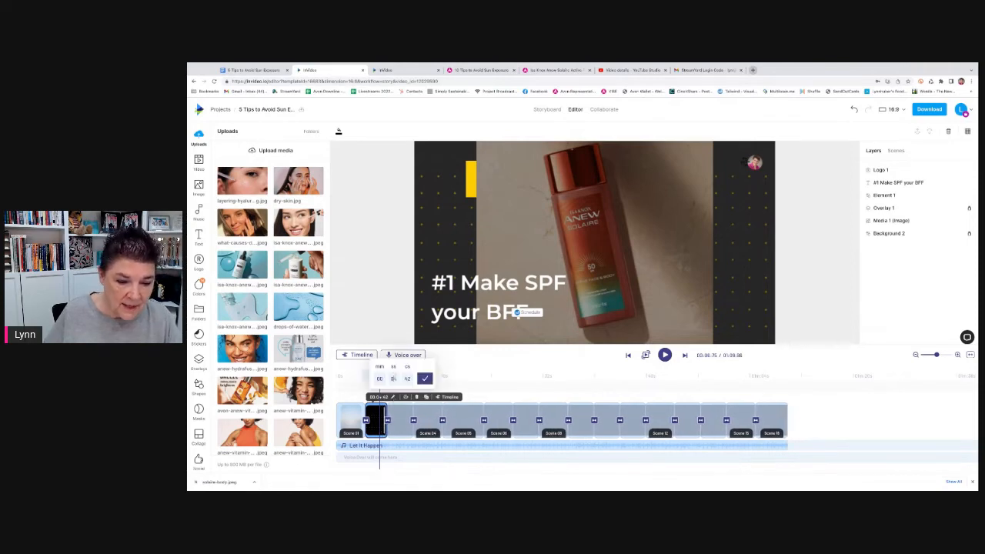
key(Tab)
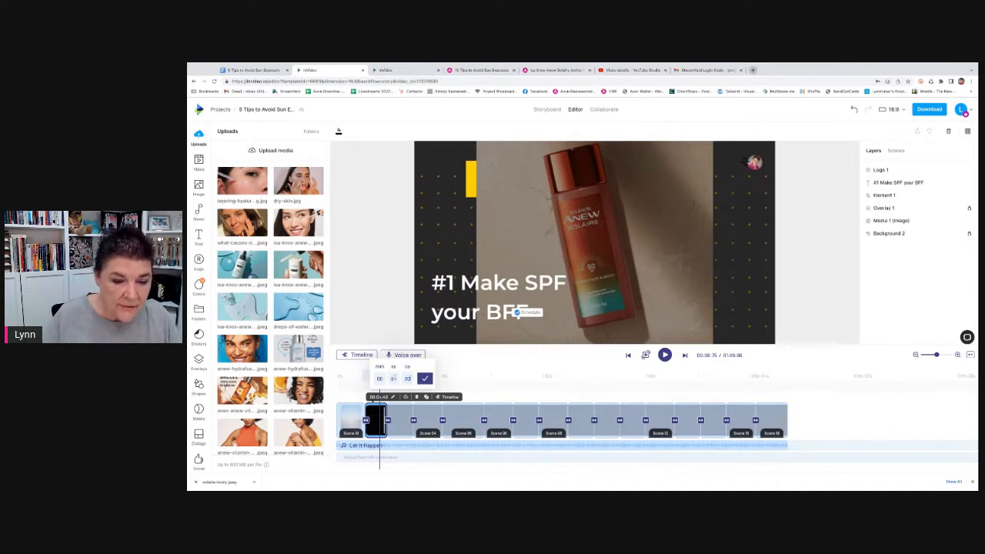
click(424, 378)
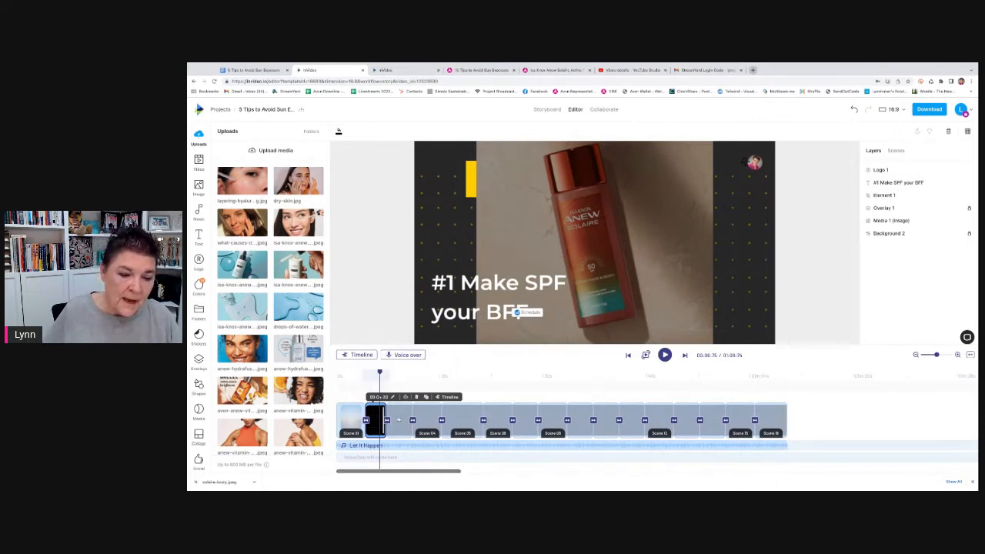
Step: Set scene 3's duration to 7 seconds and the "#2 Apply Enough" scene's duration to 4.30 seconds
click(399, 420)
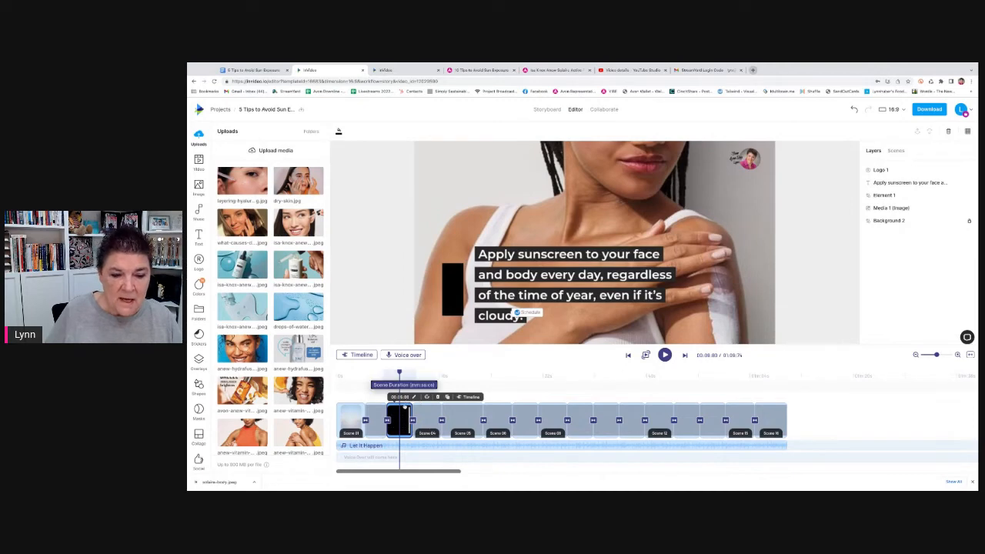
click(401, 396)
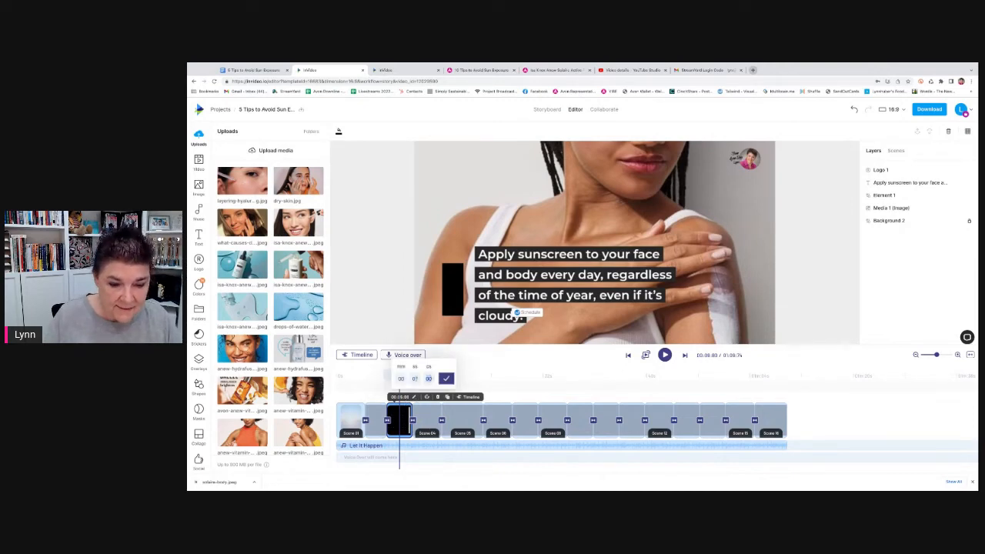
click(446, 378)
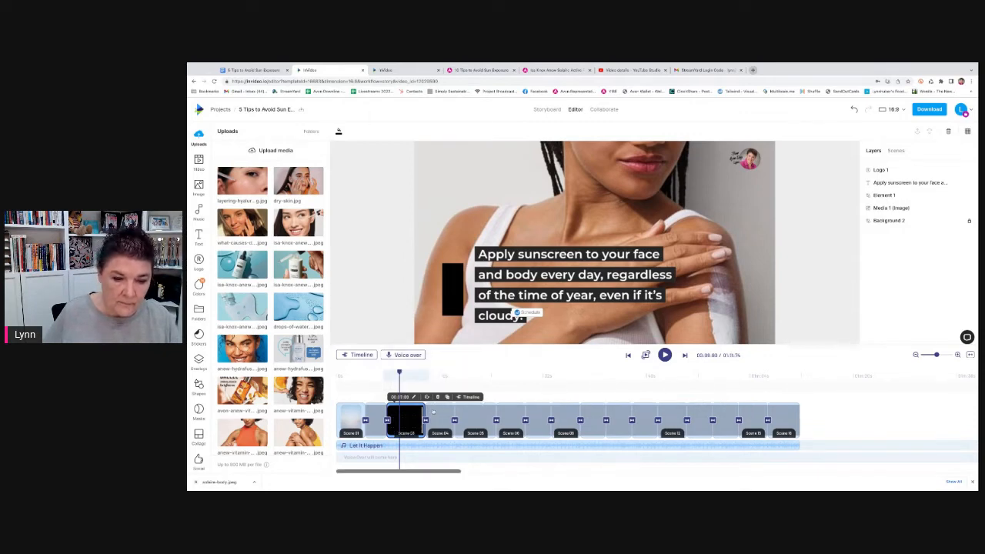
click(440, 412)
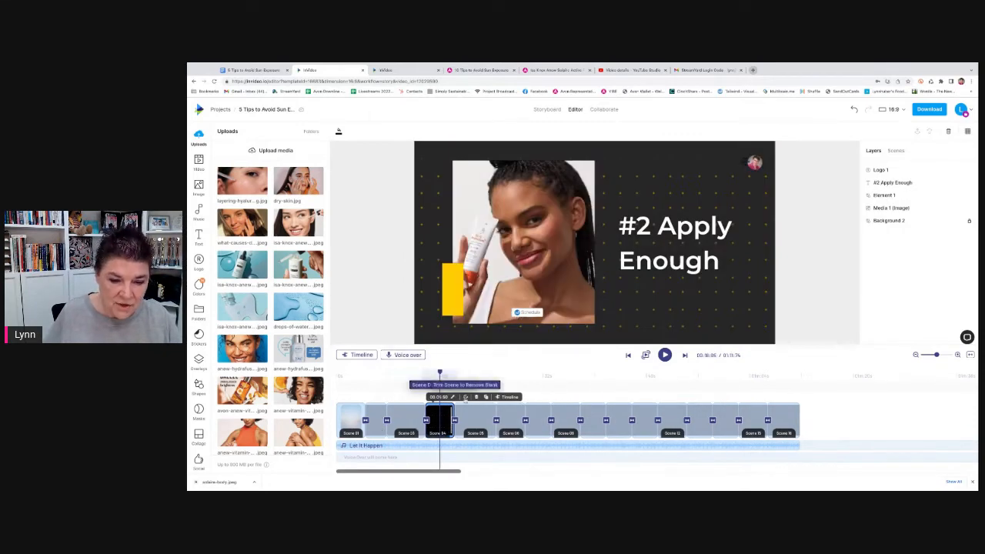
click(454, 397)
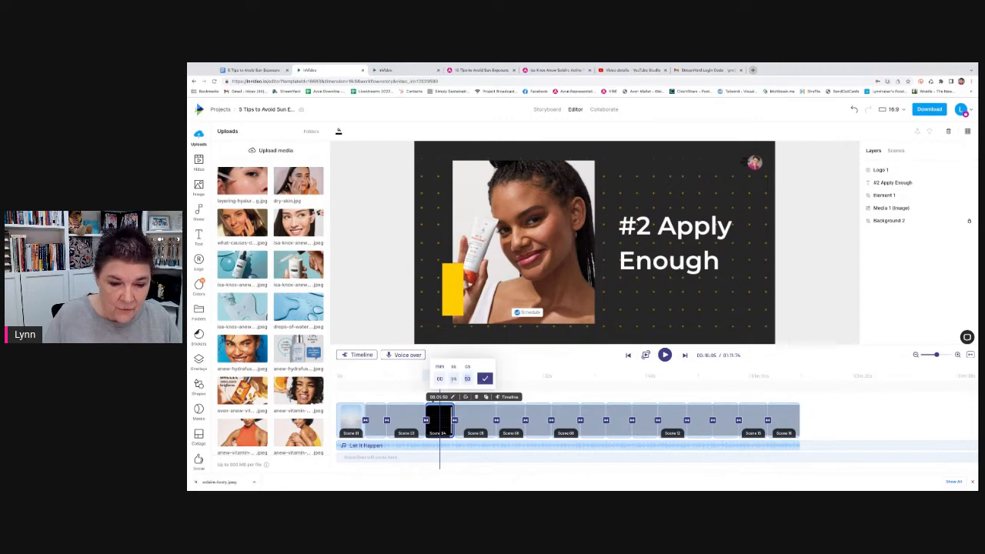
click(484, 379)
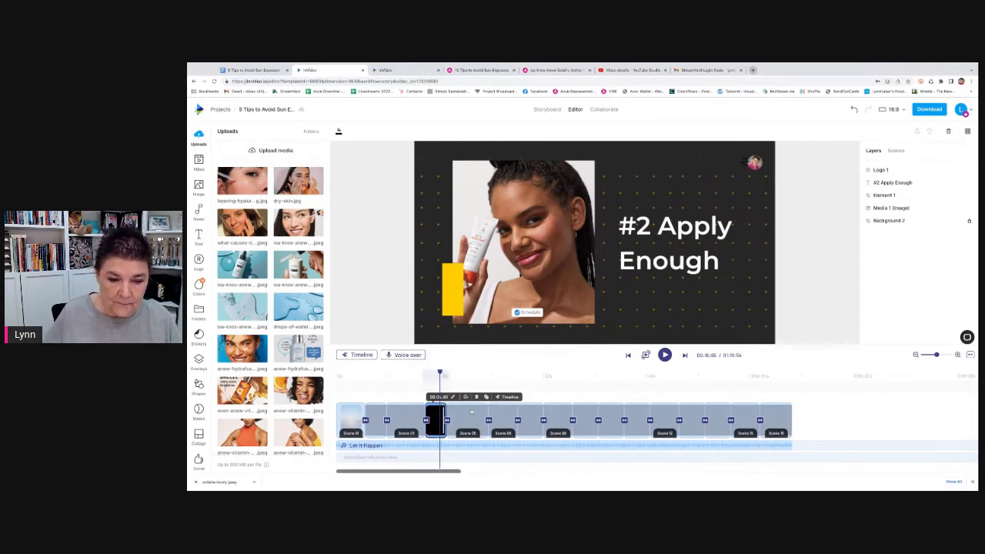
Step: Set the duration of scene 5, "The Skin Cancer Foundation recommends", to 7 seconds
click(470, 416)
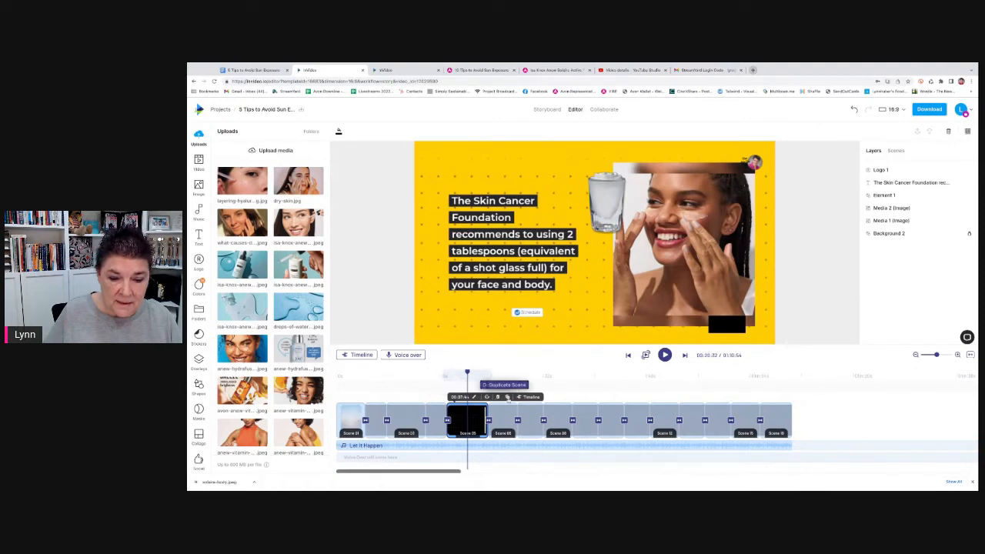
click(460, 397)
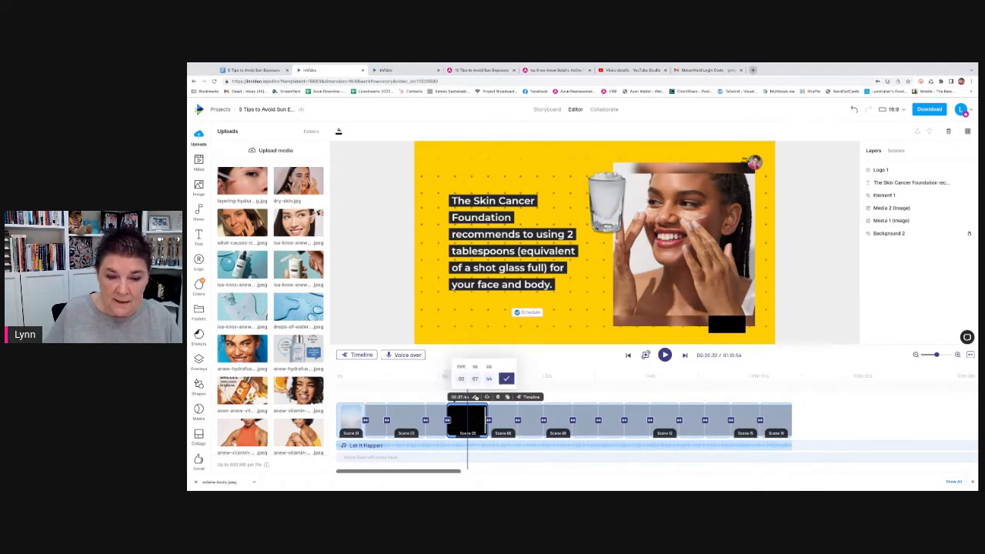
double_click(490, 378)
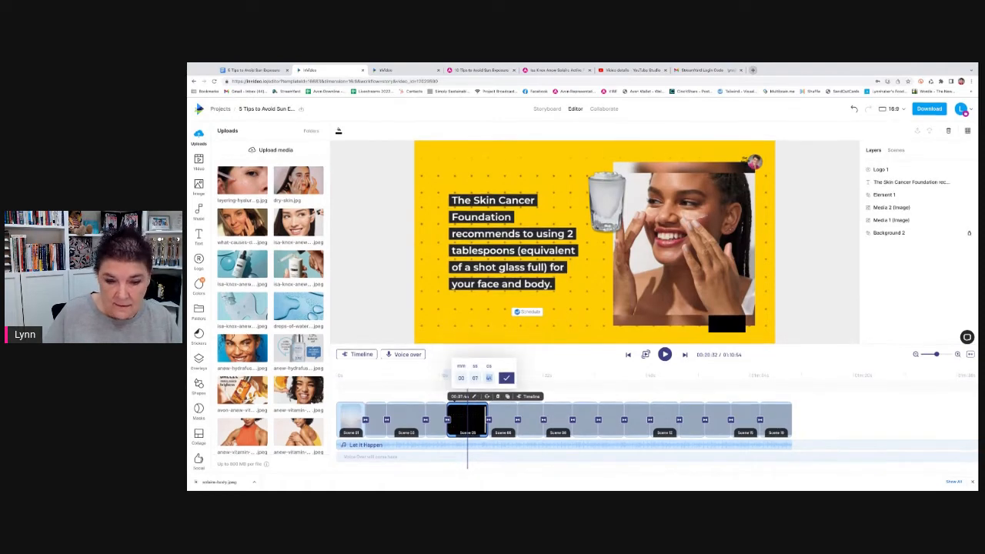
Step: Set the duration of the "Wondering how much to apply just to your face?" scene to 4.30 seconds
click(500, 411)
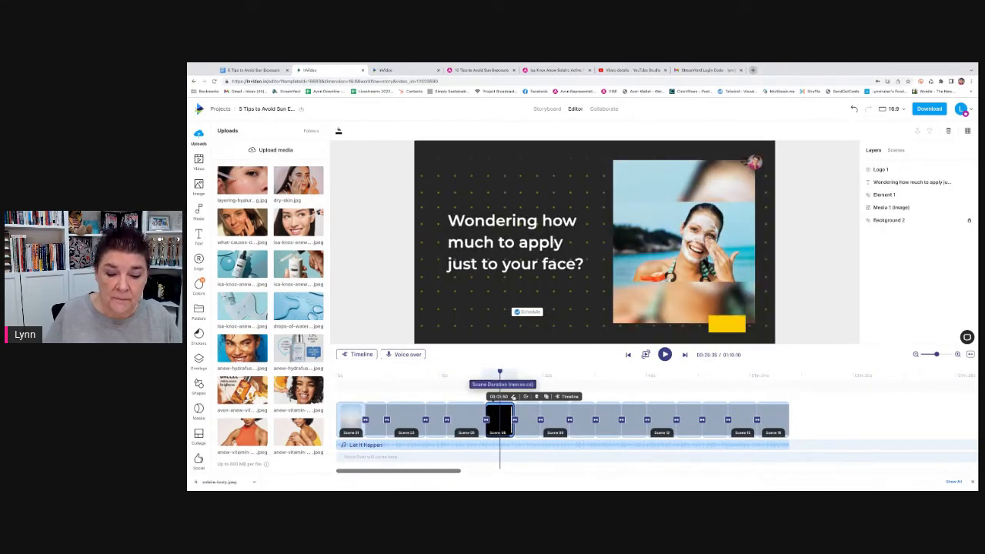
click(498, 397)
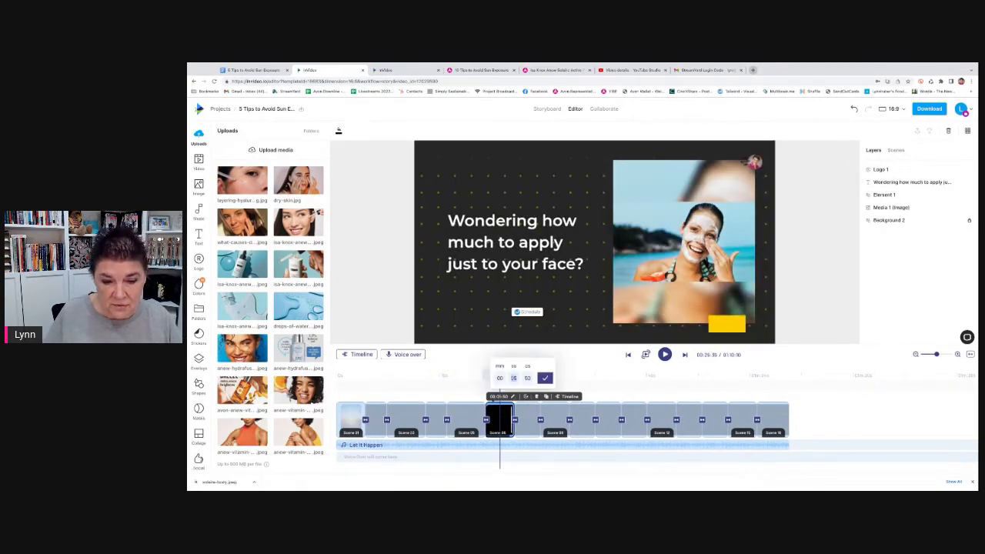
text(04)
key(Tab)
text(3)
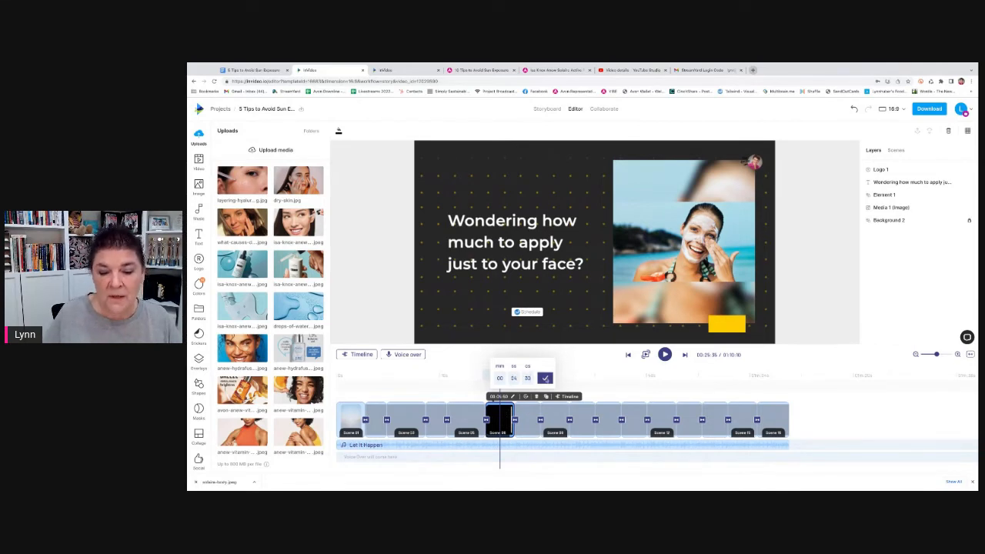
click(545, 378)
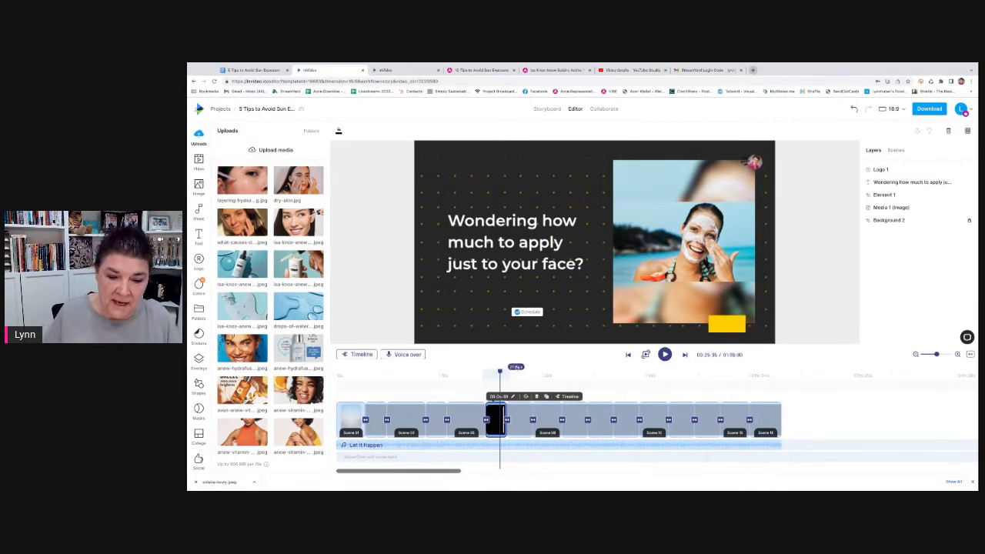
Step: Set the duration of the "Use the 2-finger rule" scene to 7 seconds
click(517, 376)
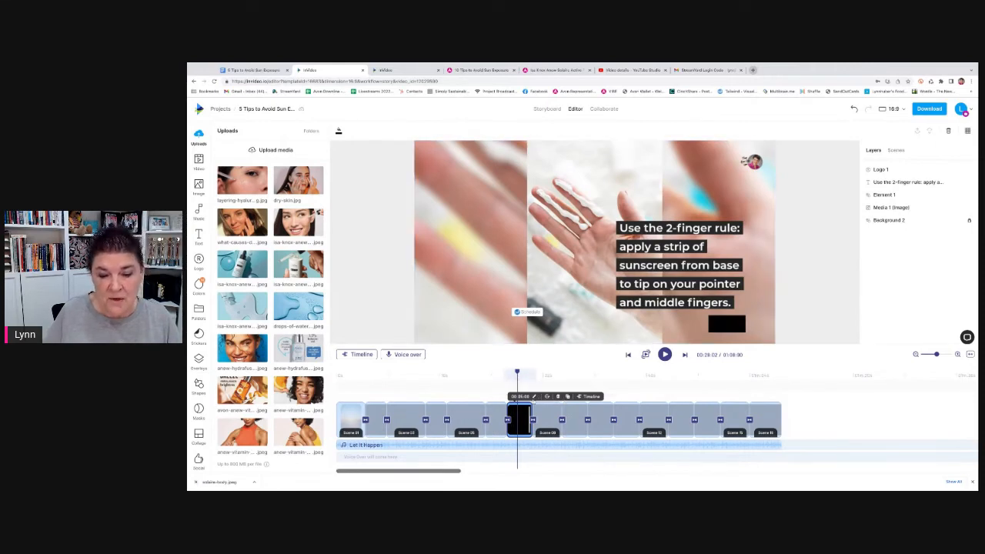
click(520, 396)
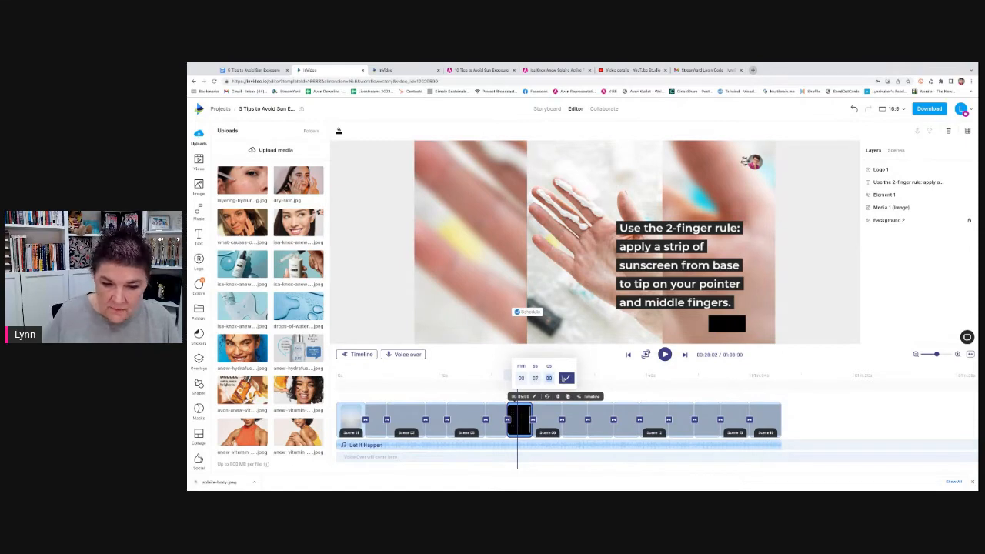
click(565, 378)
Step: Set the duration of the "#3 Choose the Right Suncare Product" scene to 4.30 seconds
click(562, 377)
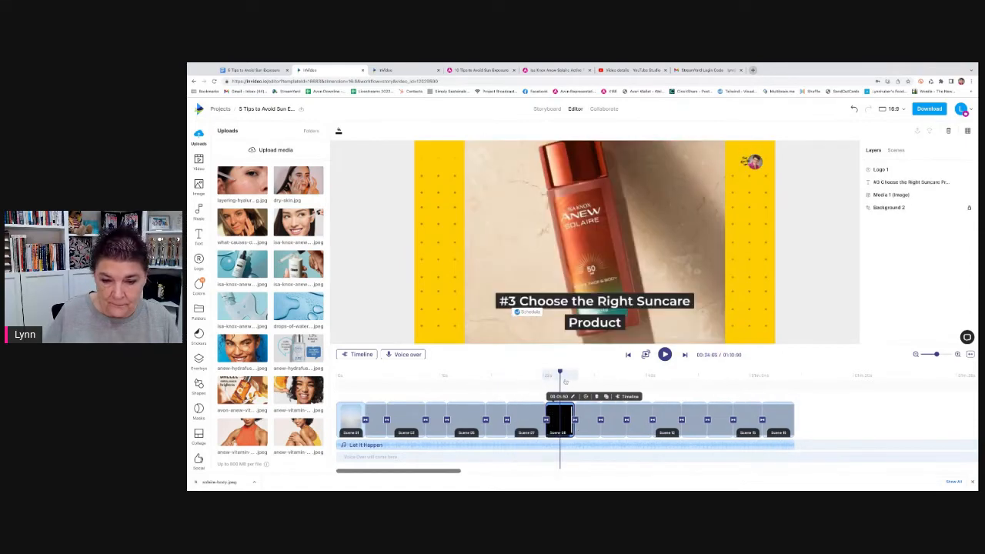
click(573, 397)
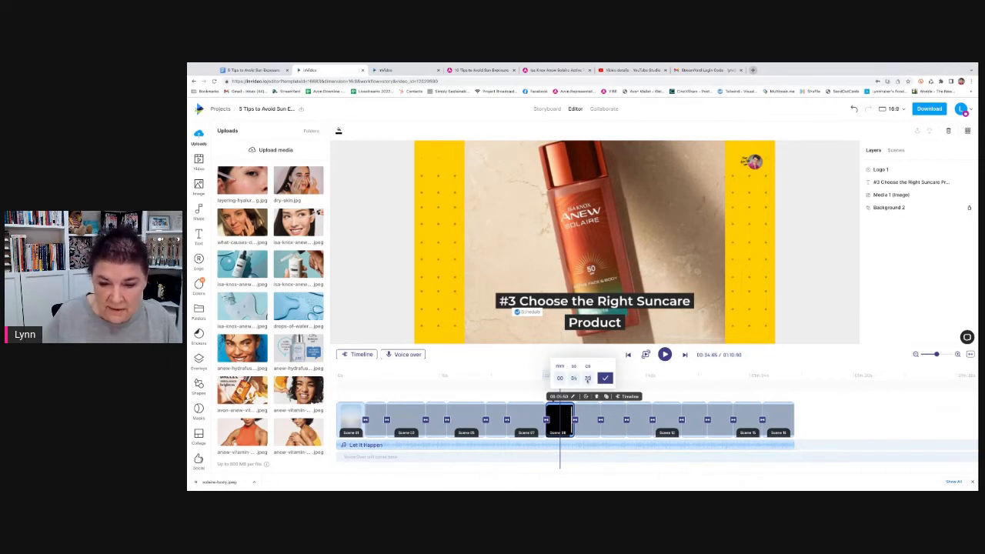
click(605, 377)
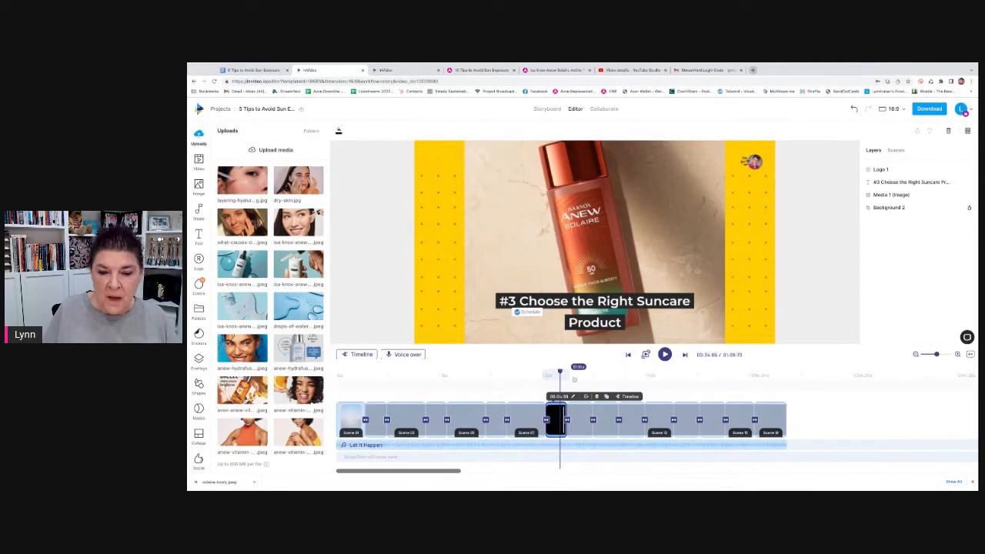
Step: In the final scene, widen the Avon web address text box until the address fits on one line and move it up slightly
drag(563, 368, 739, 371)
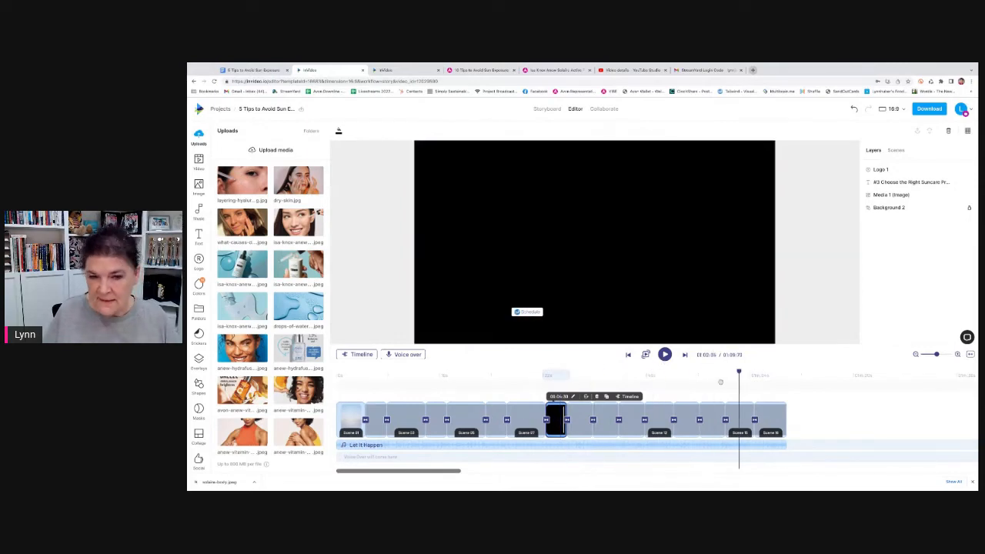
click(647, 272)
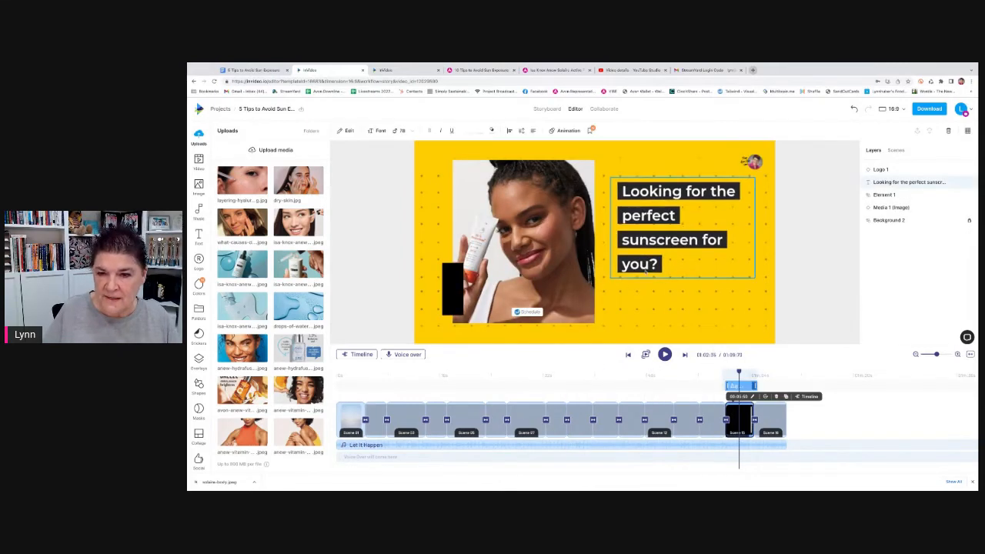
click(772, 376)
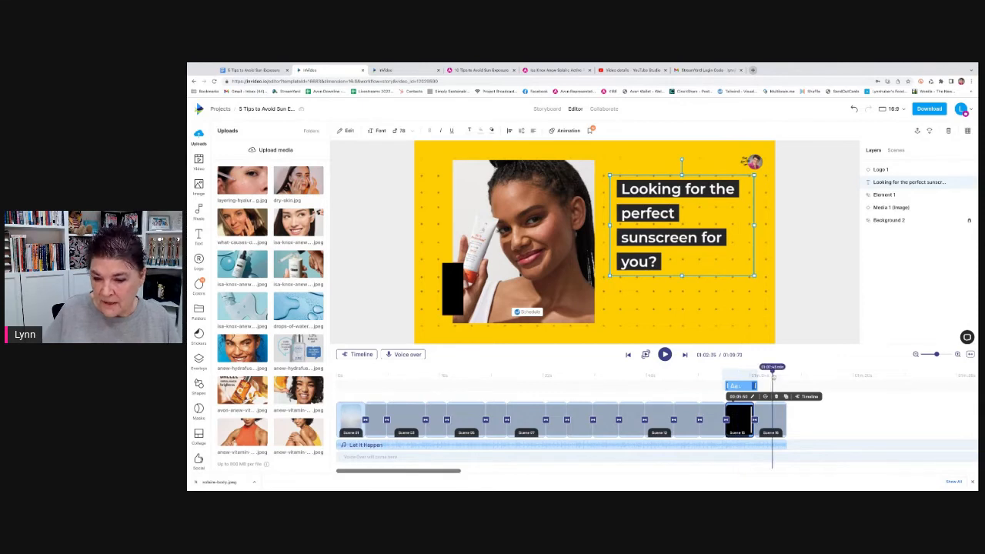
click(635, 260)
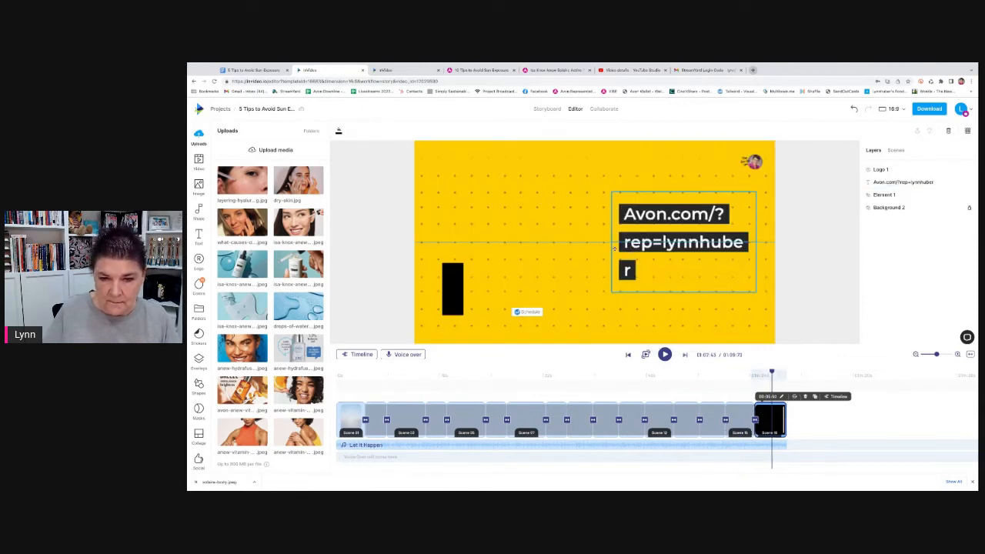
drag(612, 243, 433, 243)
drag(594, 291, 558, 224)
Step: Copy the web address text to the lower edge of the "Looking for the perfect sunscreen for you?" scene and delete the leftover final scene
key(ctrl+c)
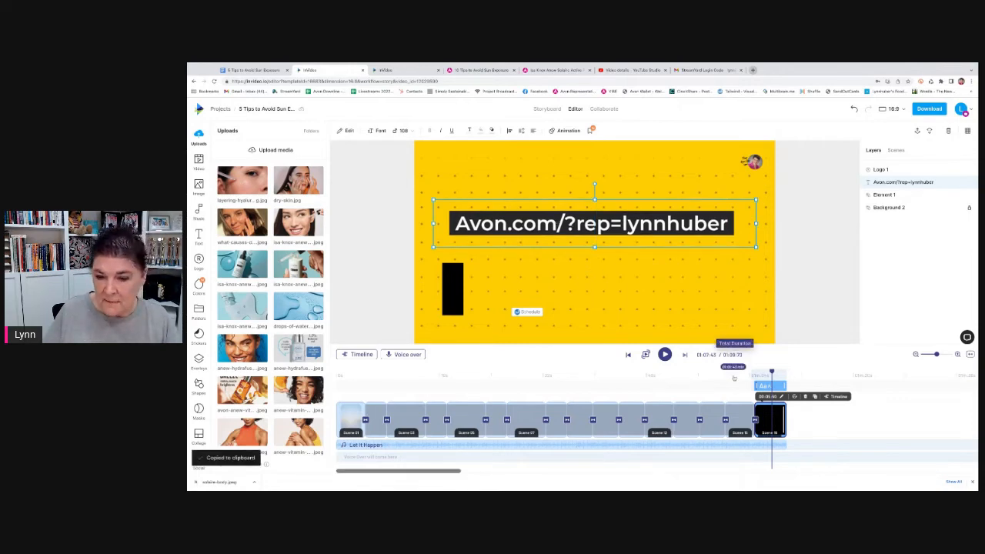
click(737, 375)
key(ctrl+v)
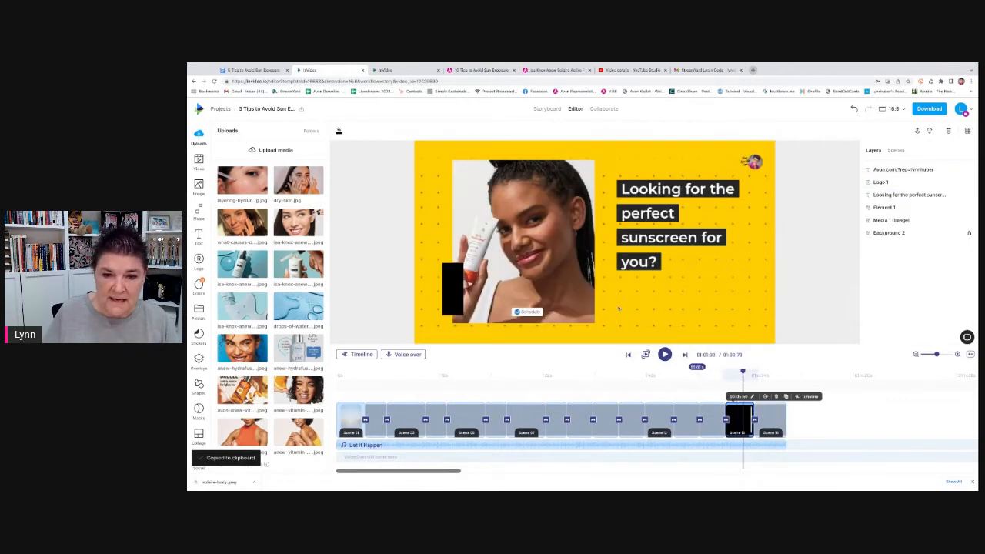
drag(574, 306, 565, 313)
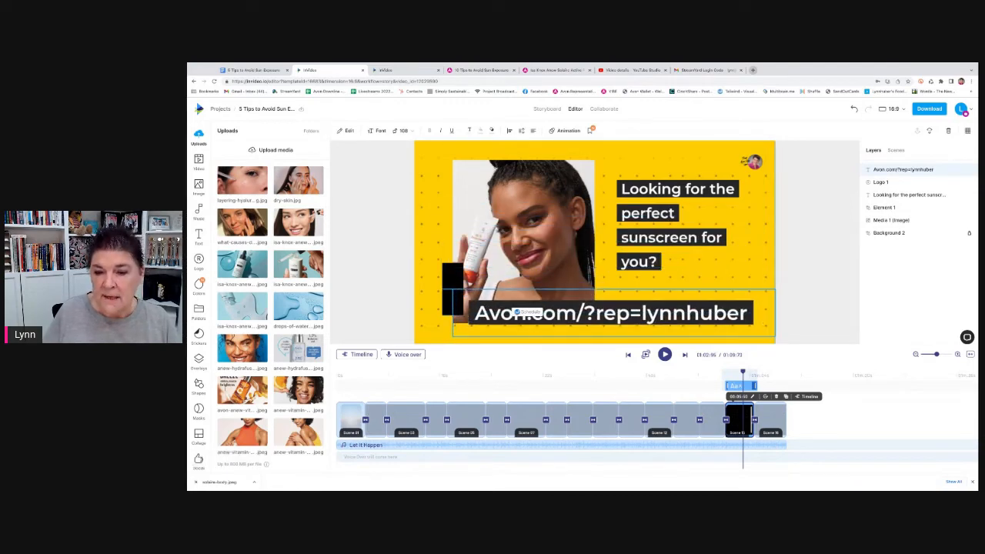
click(772, 419)
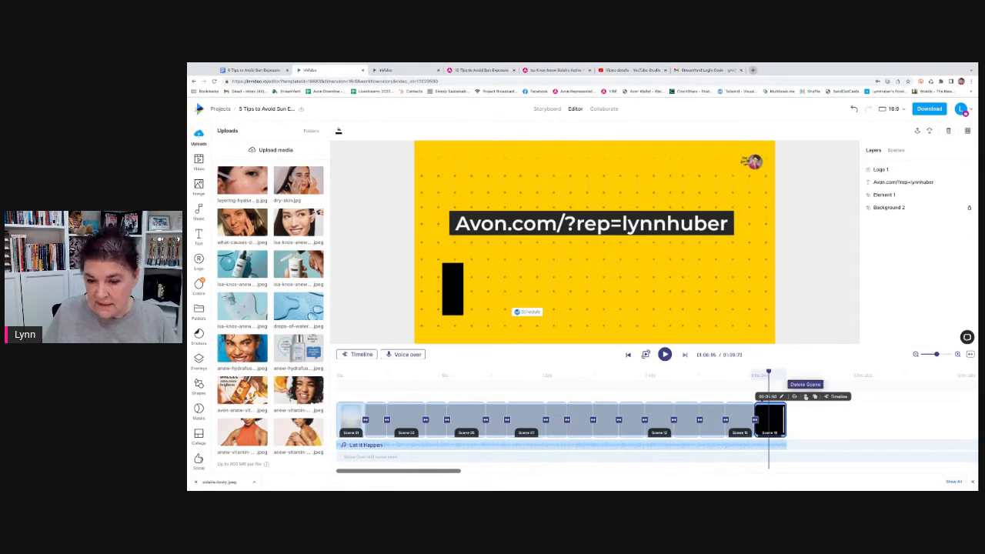
click(805, 396)
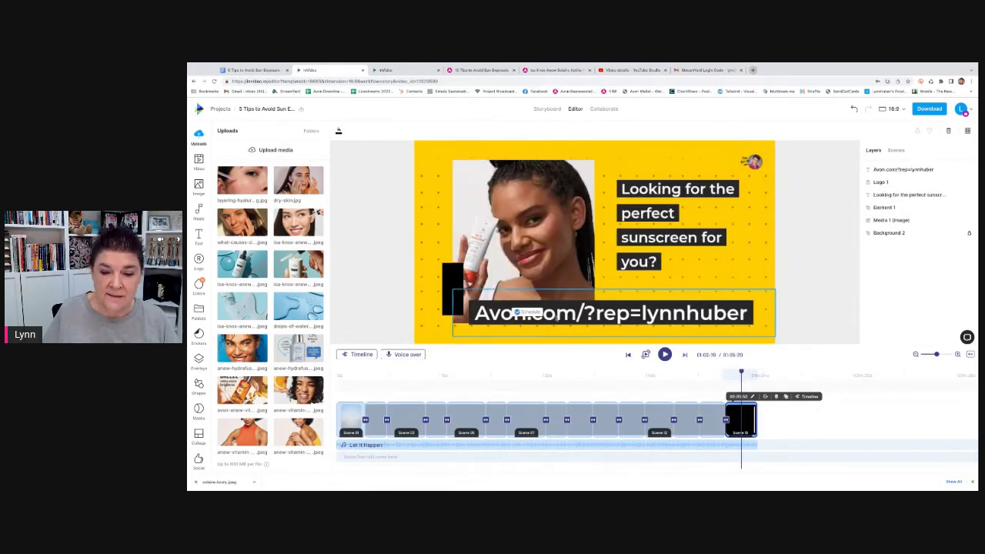
Step: Delay the start of the web address text within the closing scene and preview that scene from its start
click(348, 356)
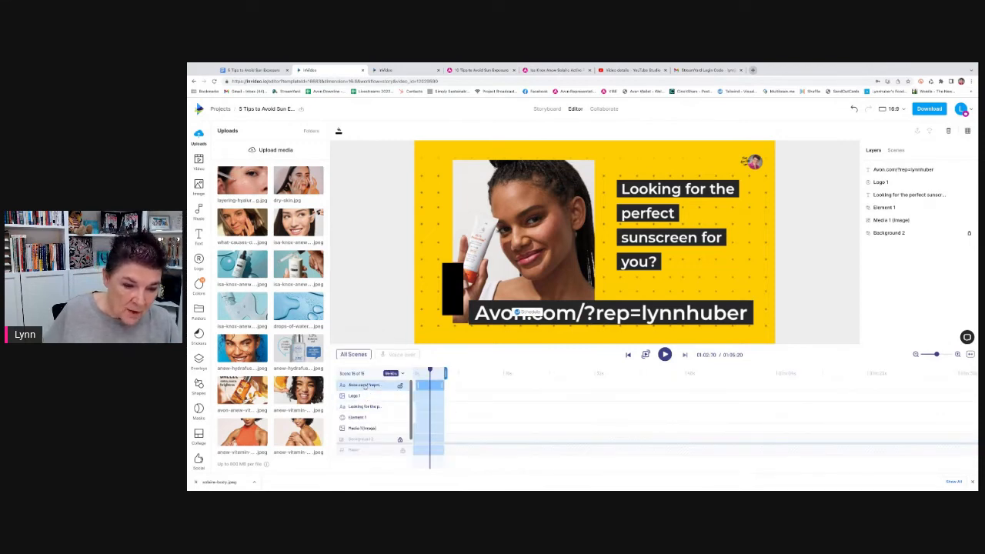
click(364, 385)
drag(417, 385, 423, 385)
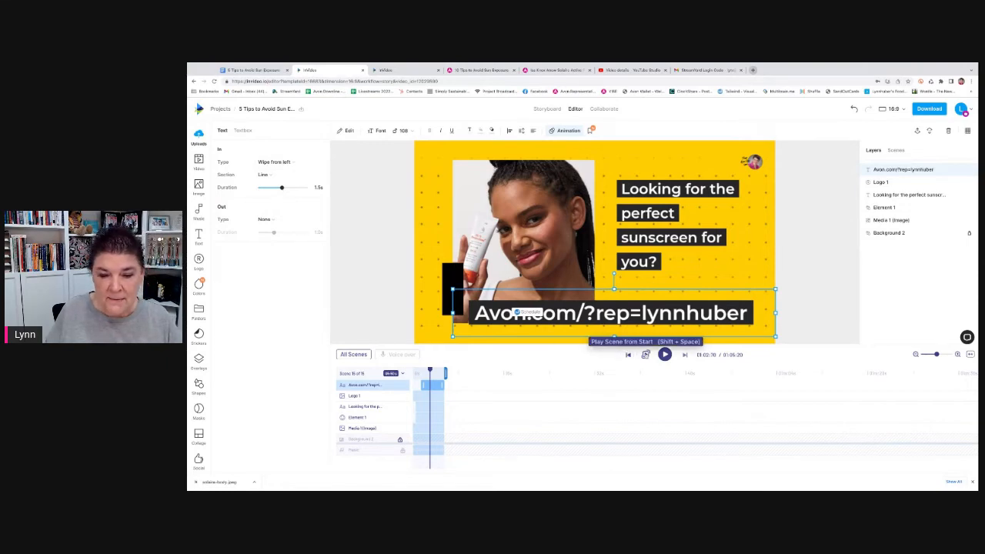
click(646, 354)
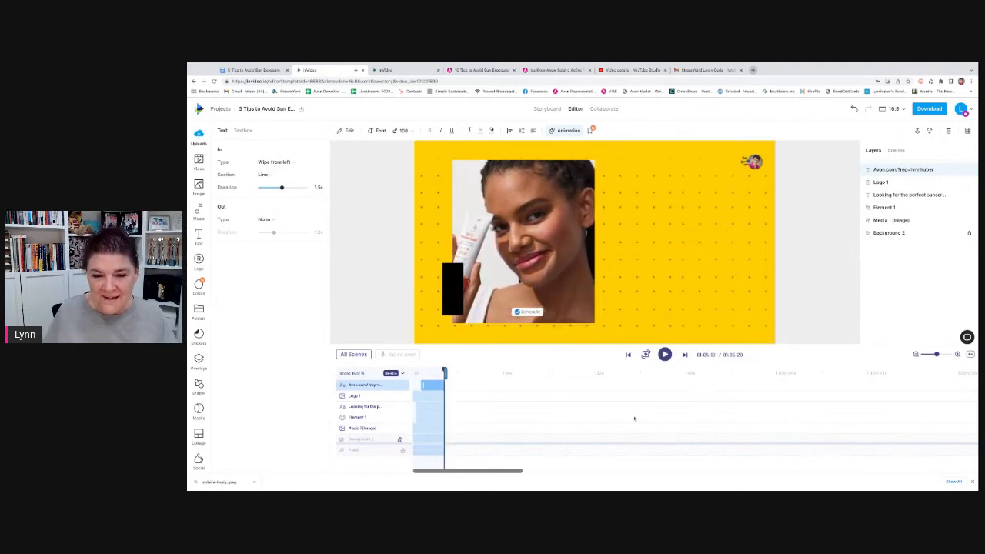
click(353, 354)
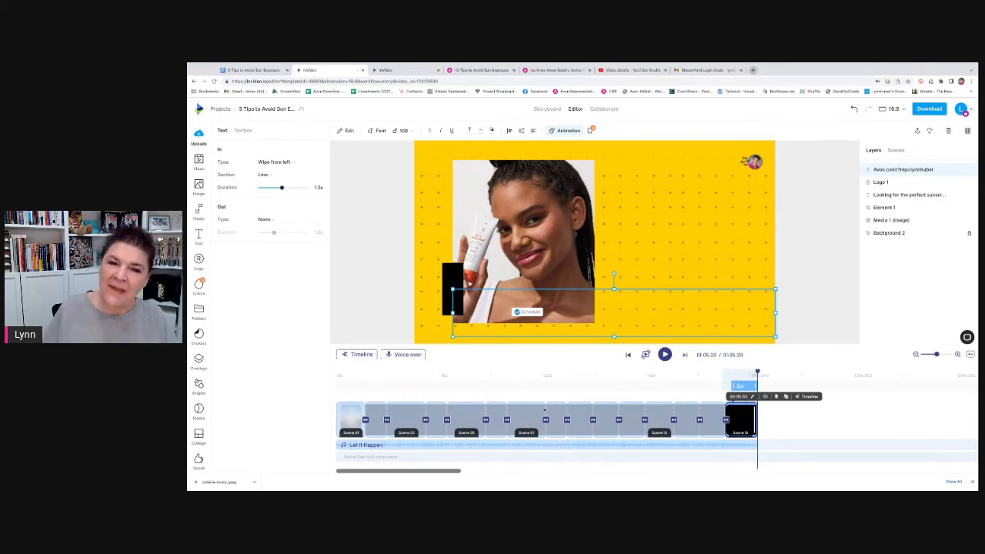
Step: Play the opening of the whole video from the beginning
click(339, 376)
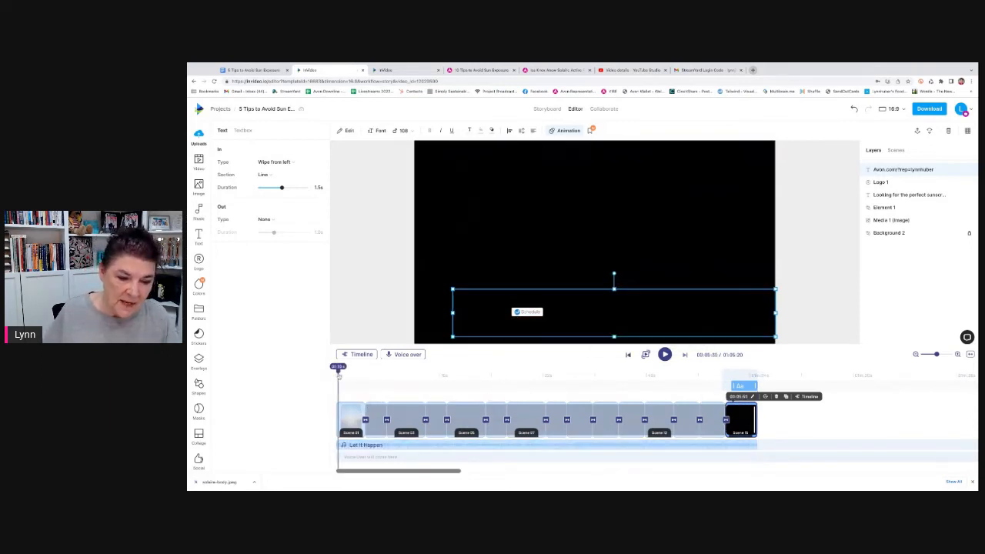
key(space)
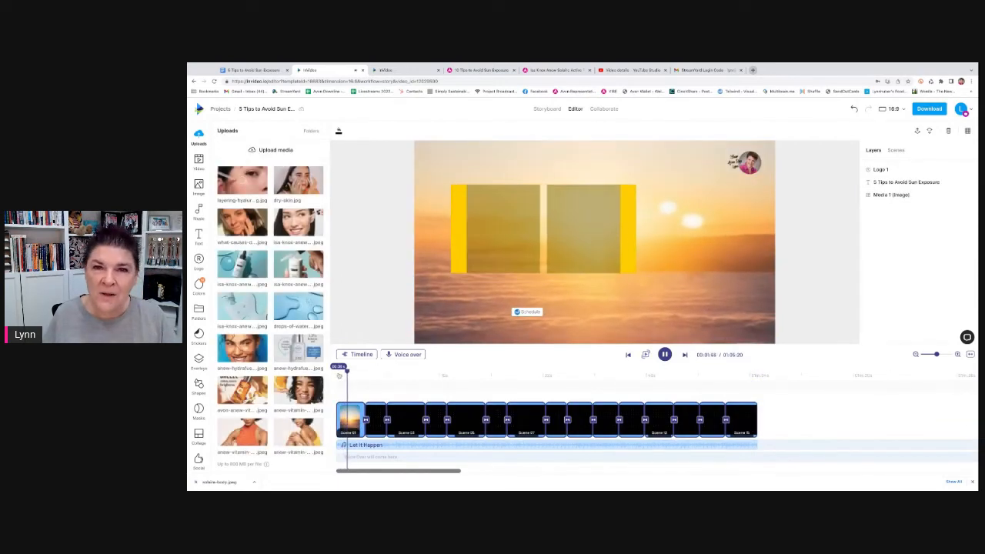
key(space)
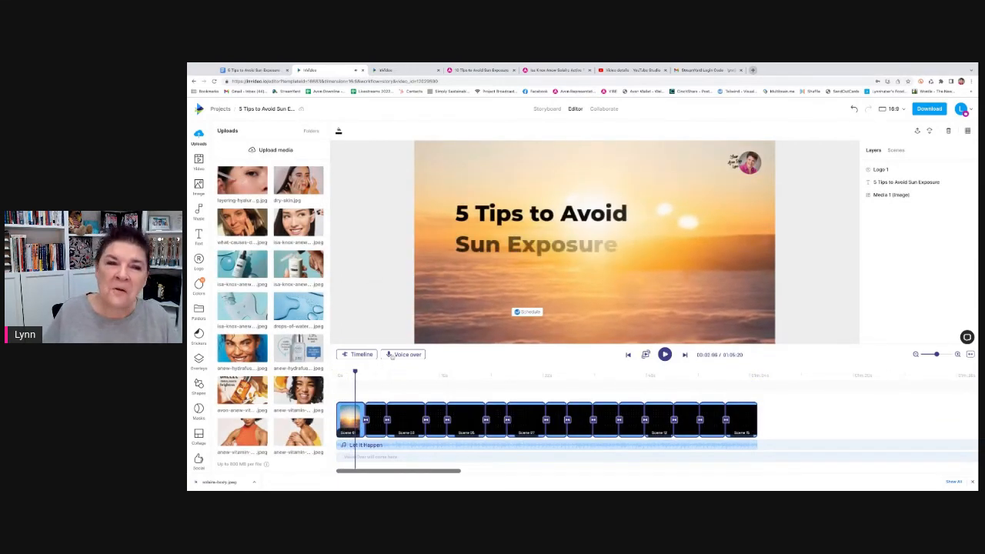
Step: Open the music library and browse its tracks by mood
click(199, 210)
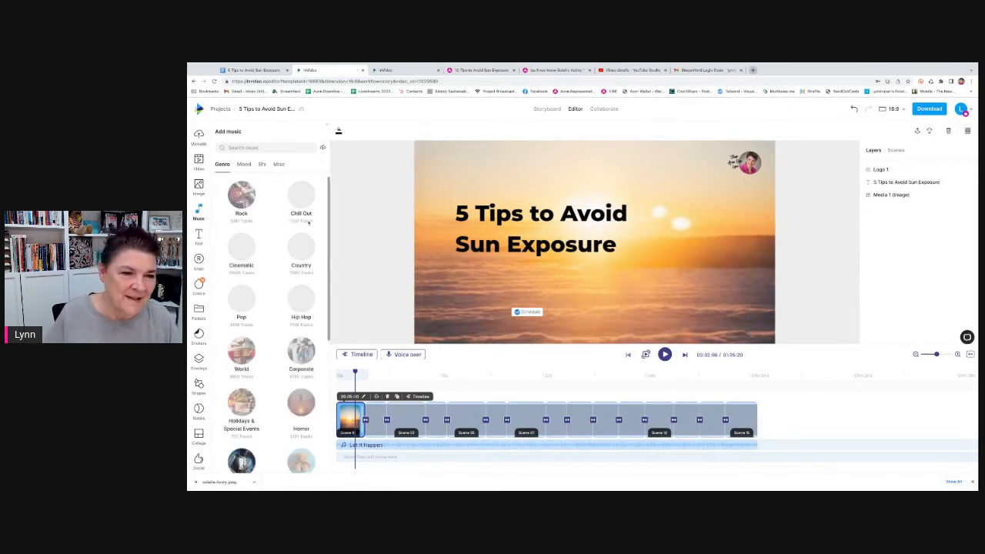
click(243, 164)
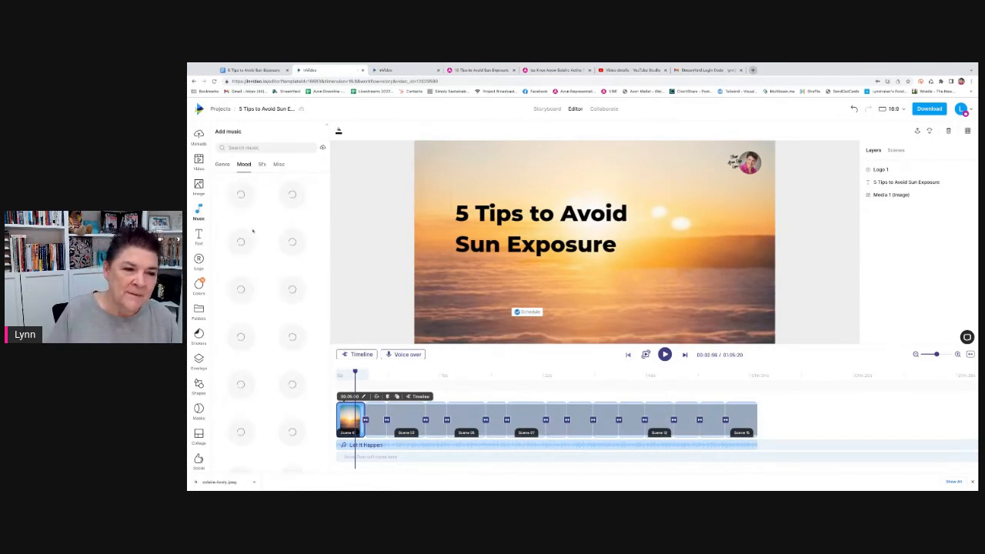
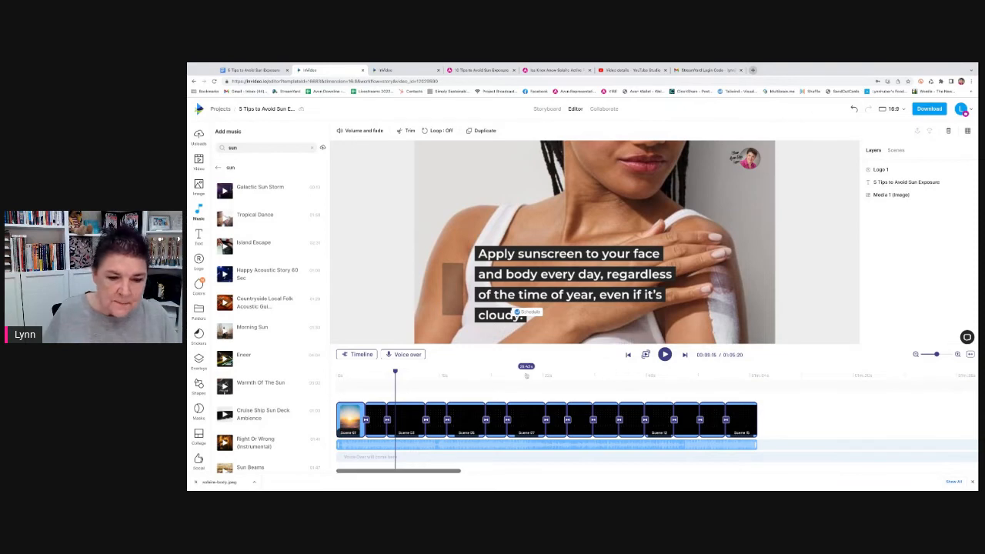
Step: Show the closing scene and check the available export resolutions for the video
click(733, 357)
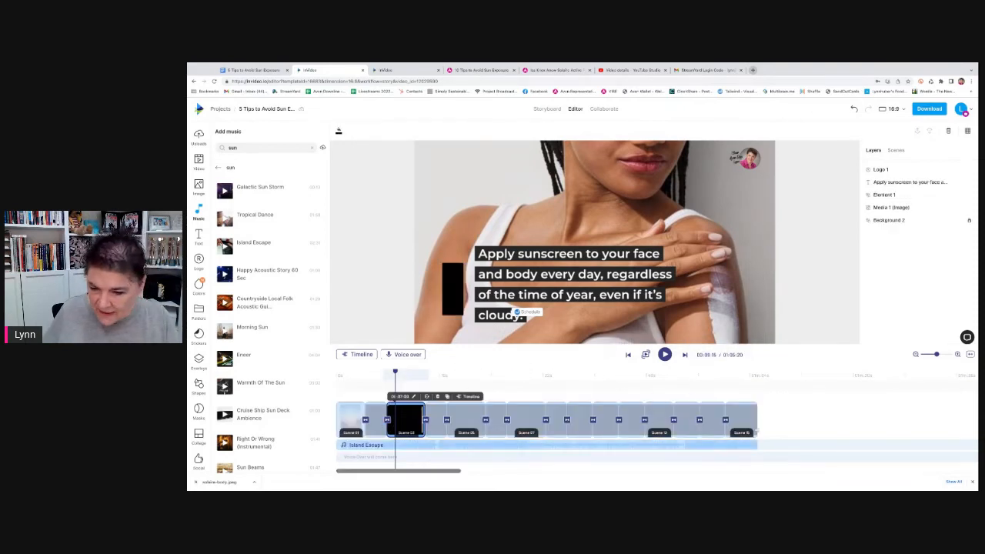
click(758, 420)
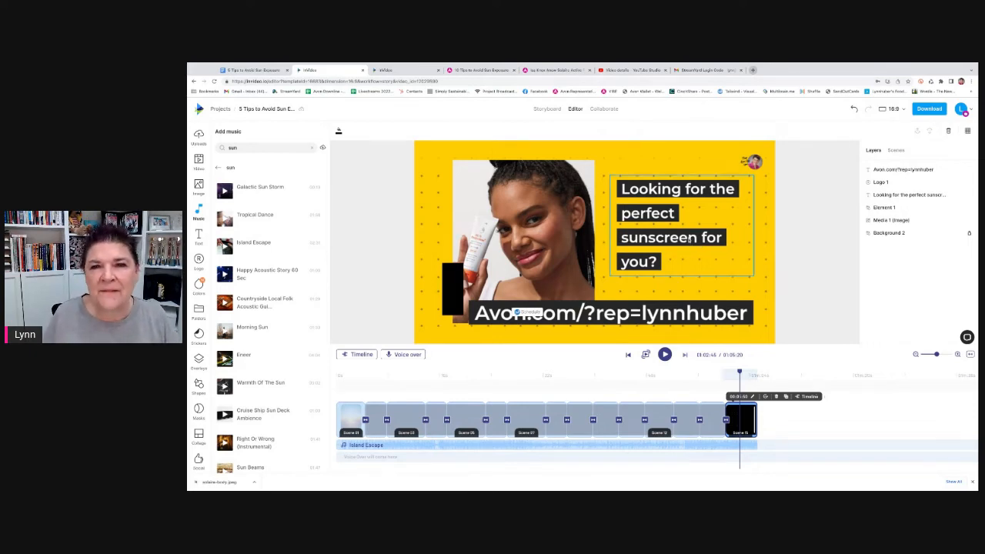
click(929, 109)
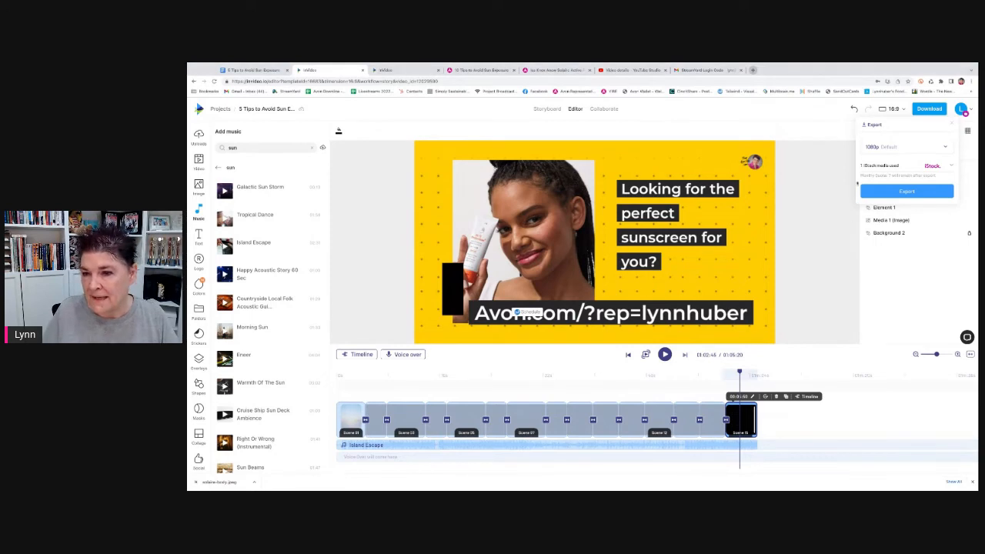
click(945, 147)
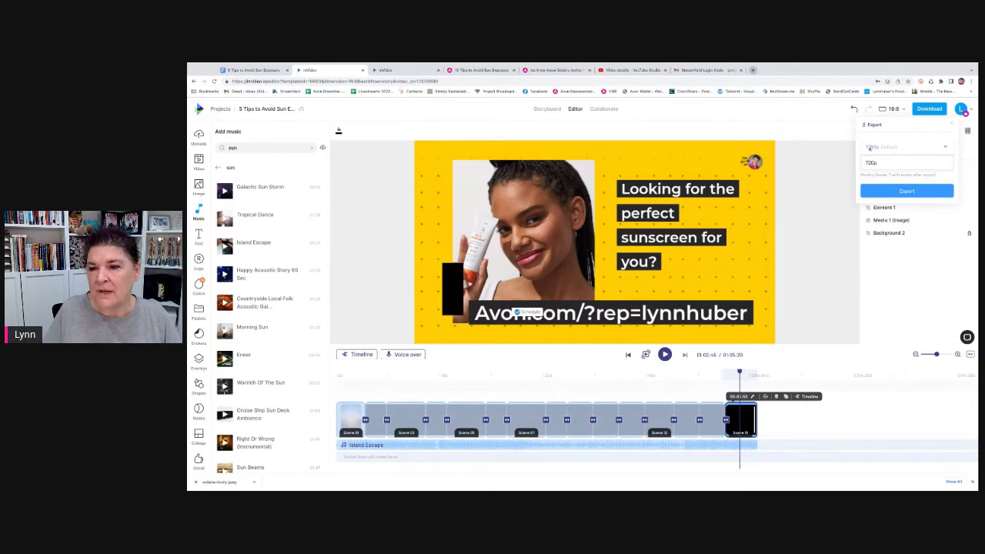
click(878, 161)
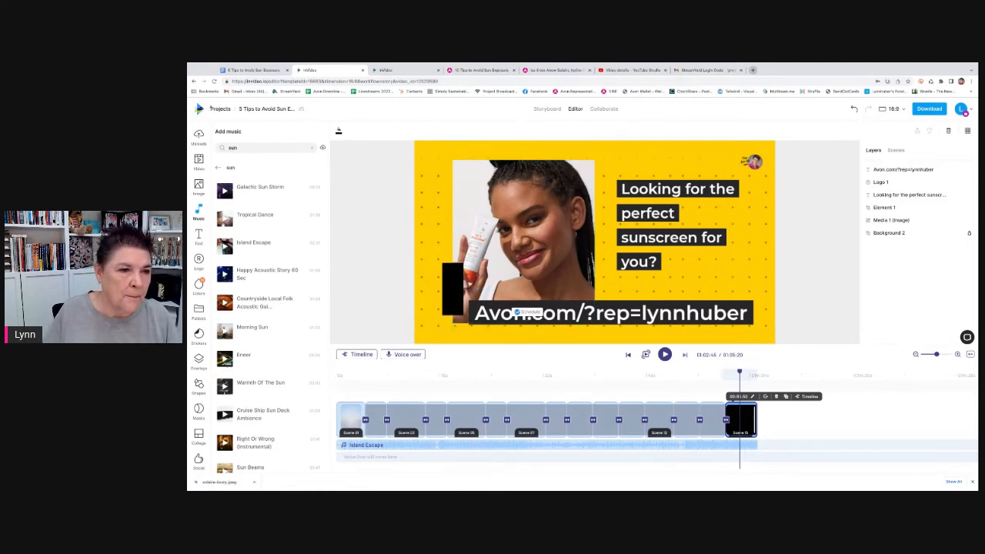
Step: Leave the video editor and open the list of projects
click(221, 108)
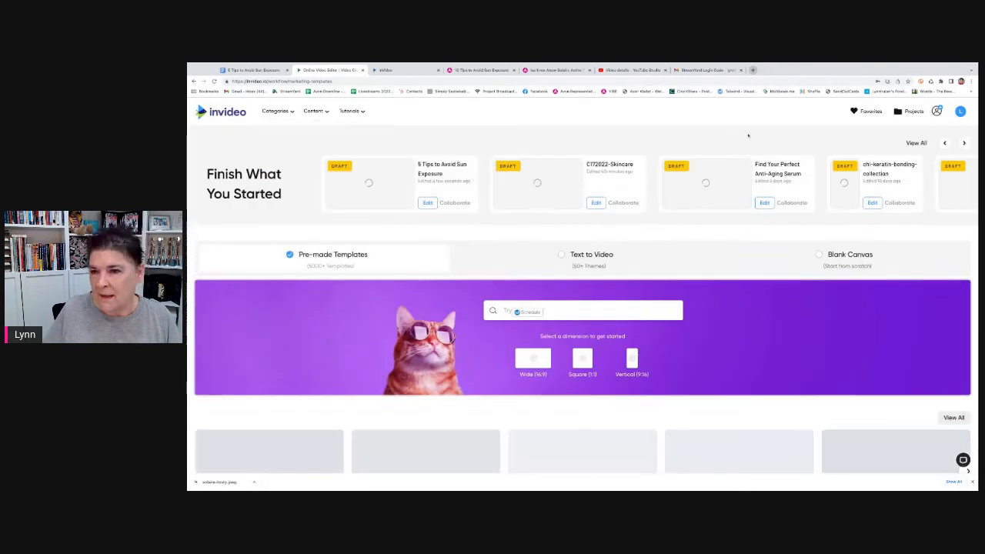
click(909, 111)
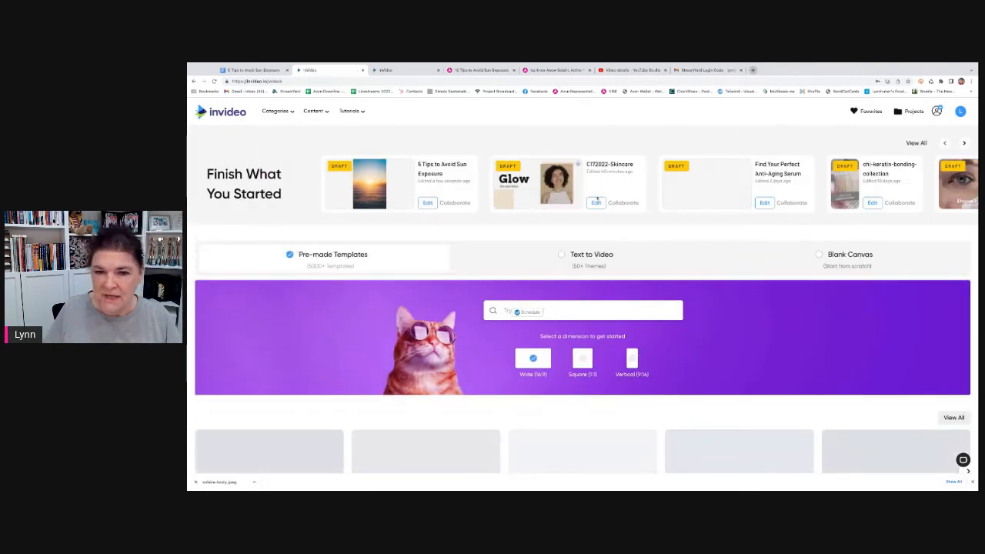
Step: Look through the InVideo project list for the finished "5 Tips to Avoid Sun Exposure" video
scroll(545, 277, down, 7)
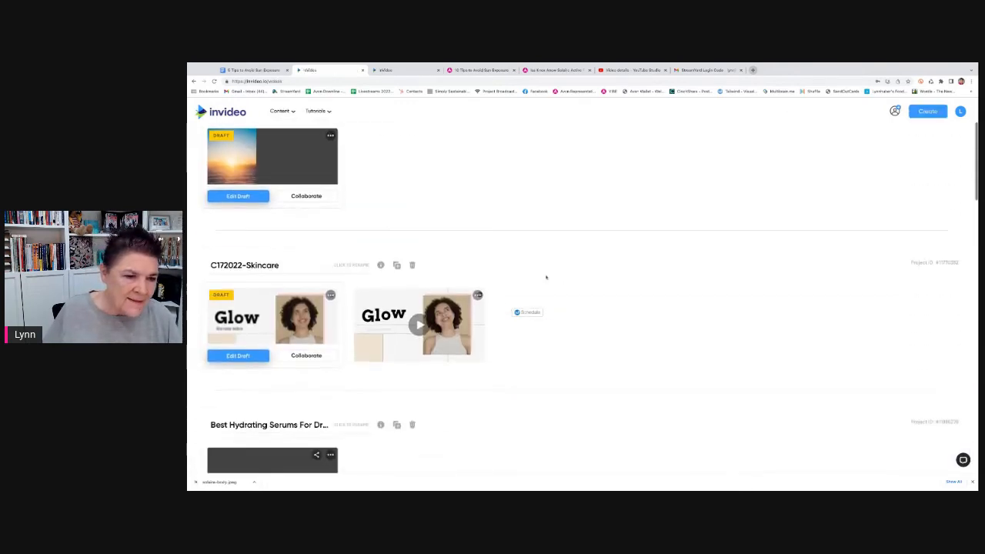
scroll(512, 285, up, 7)
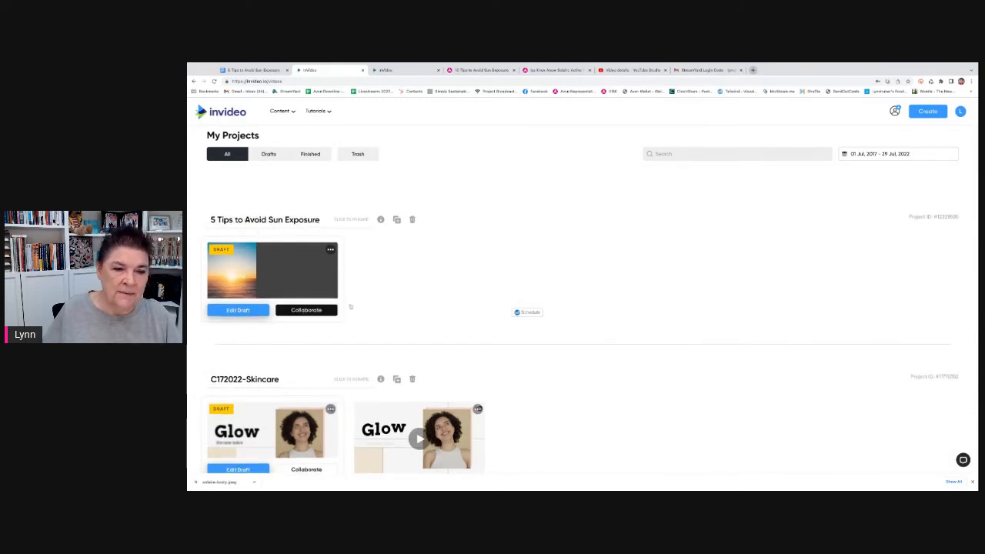
scroll(447, 241, down, 10)
scroll(447, 241, down, 10)
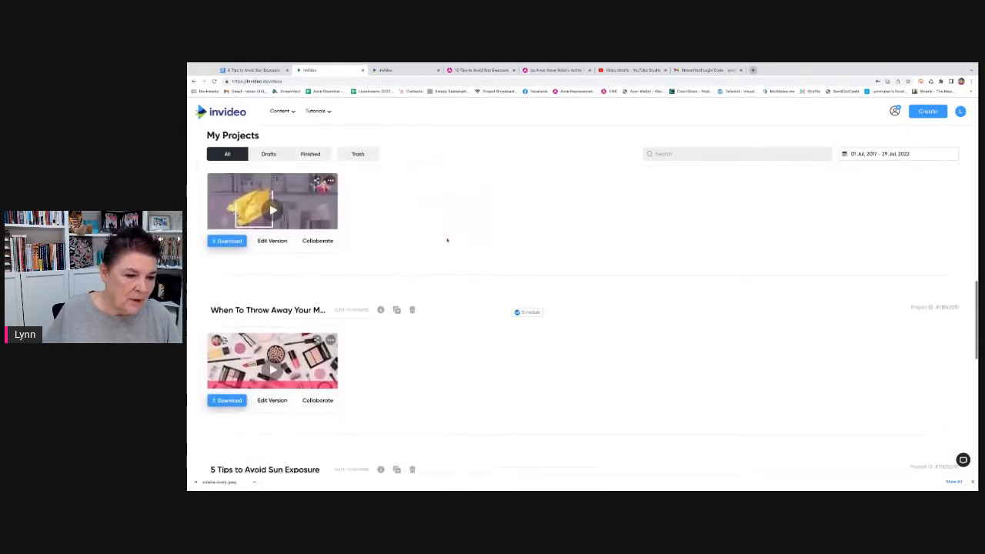
scroll(447, 241, up, 1)
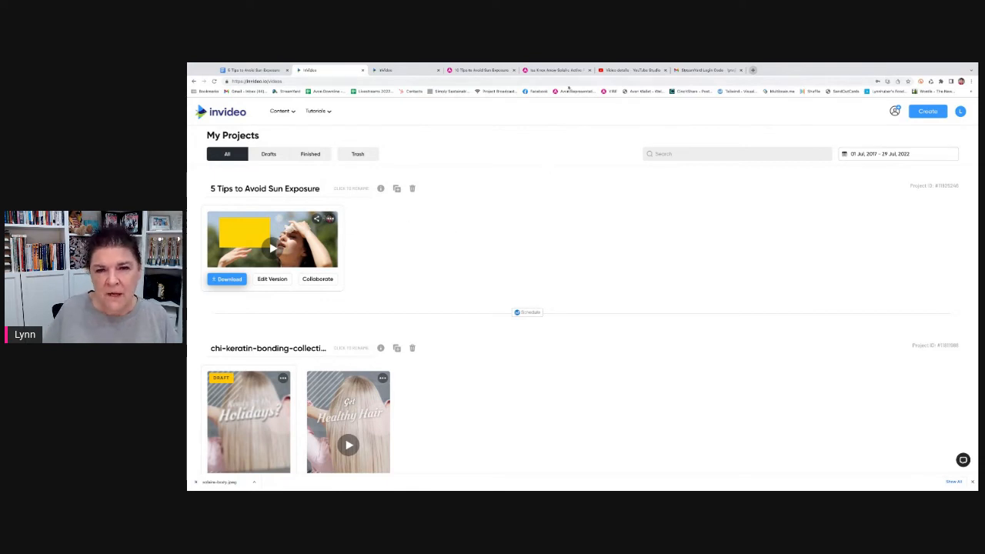
click(627, 70)
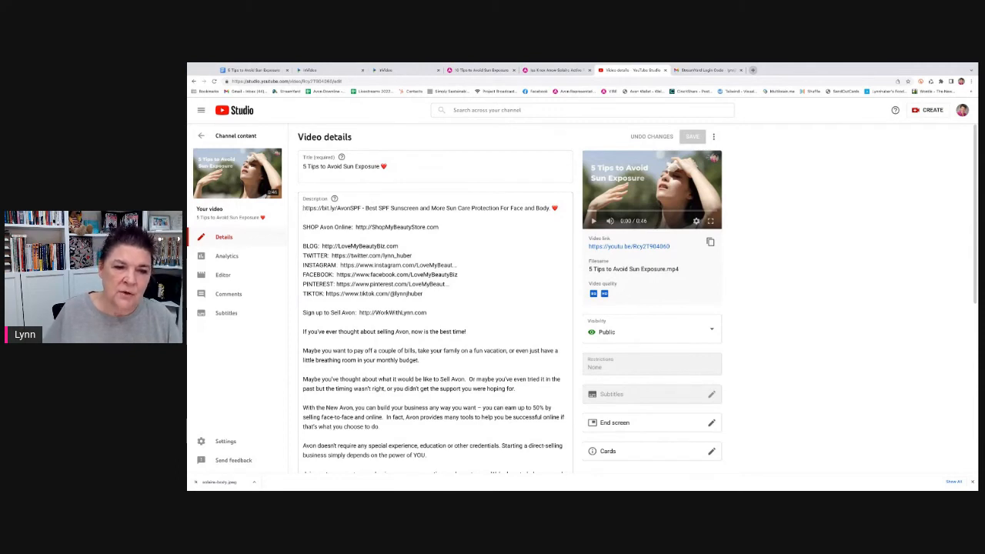
drag(304, 207, 360, 208)
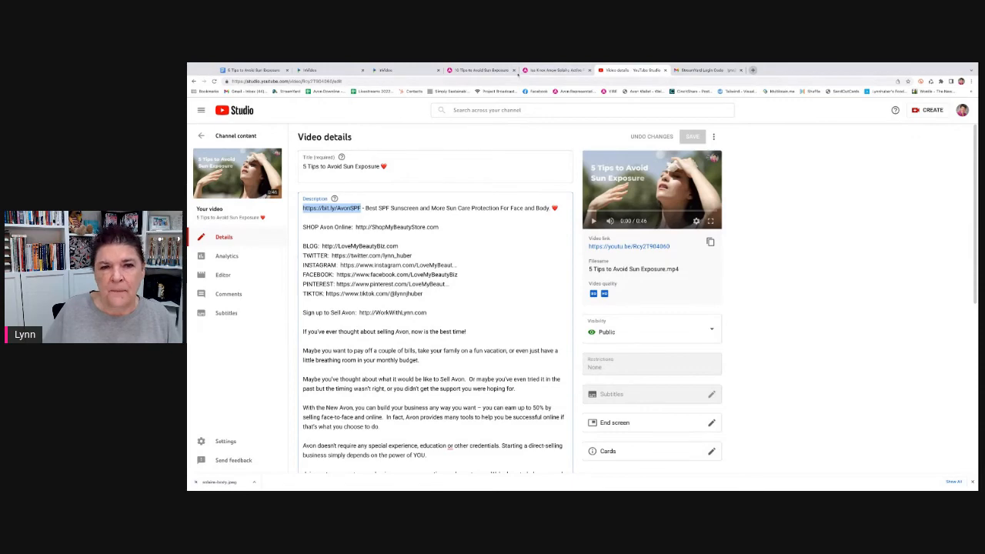
Step: Switch to the Avon store, open the Sun Care category under Bath & Body, and look through its products
click(479, 70)
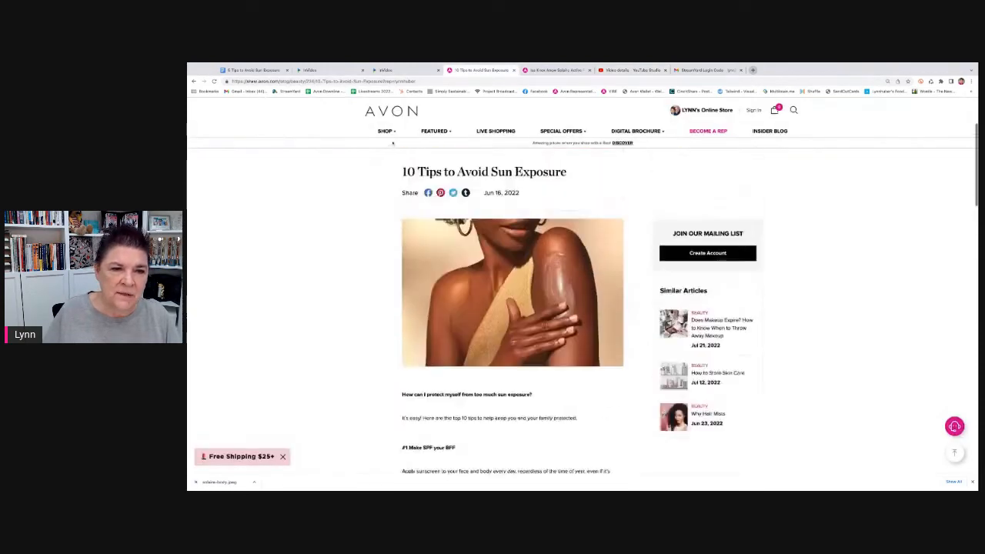
mouse_move(385, 131)
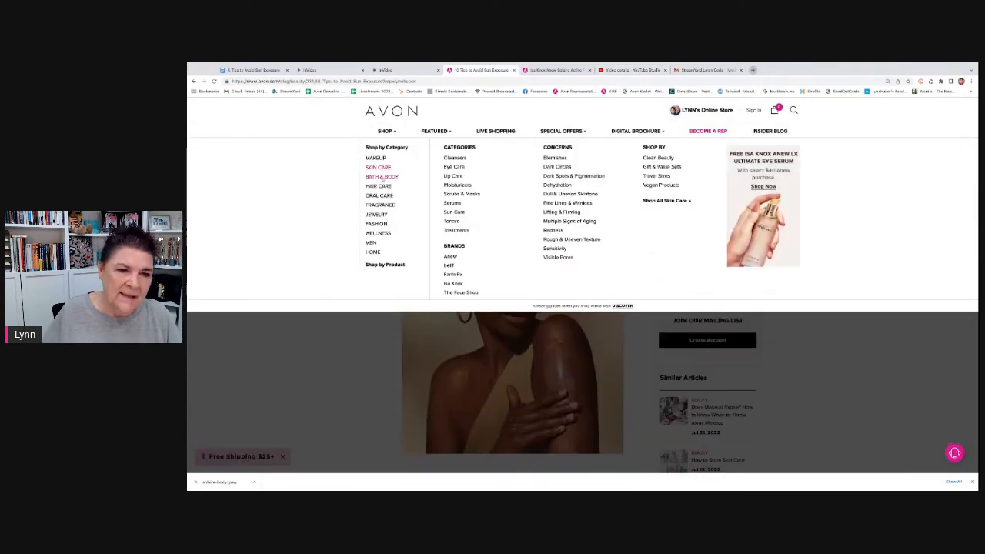
mouse_move(382, 176)
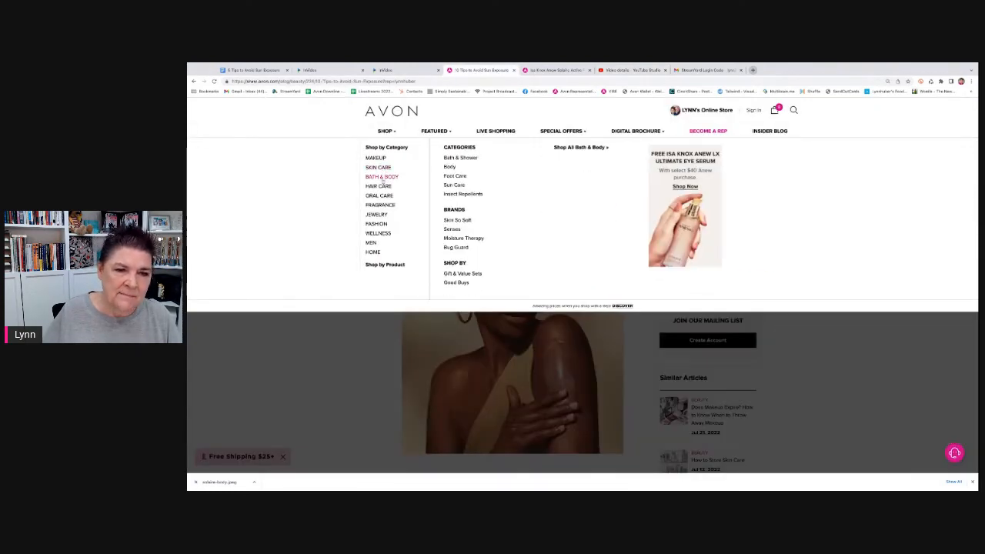
click(454, 185)
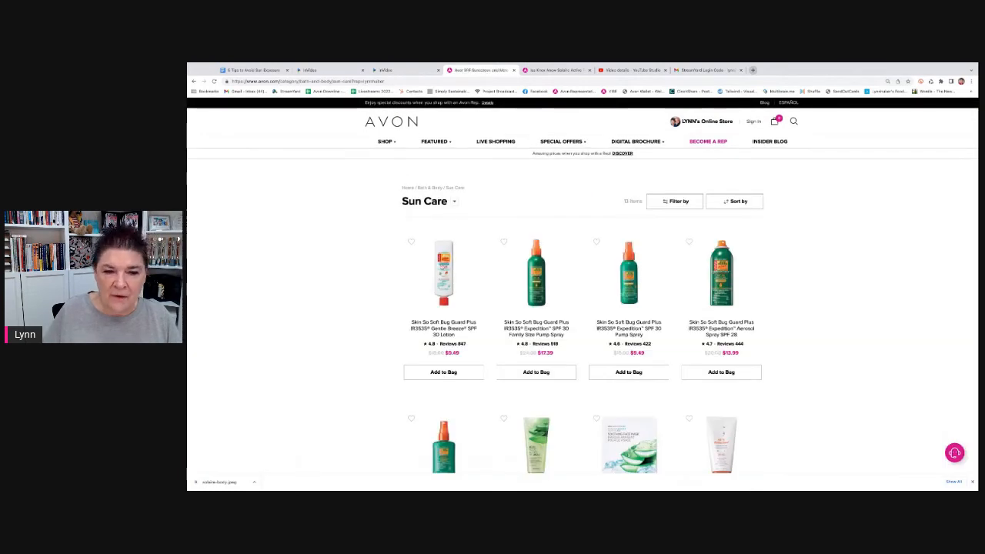
scroll(418, 193, down, 3)
scroll(692, 309, down, 5)
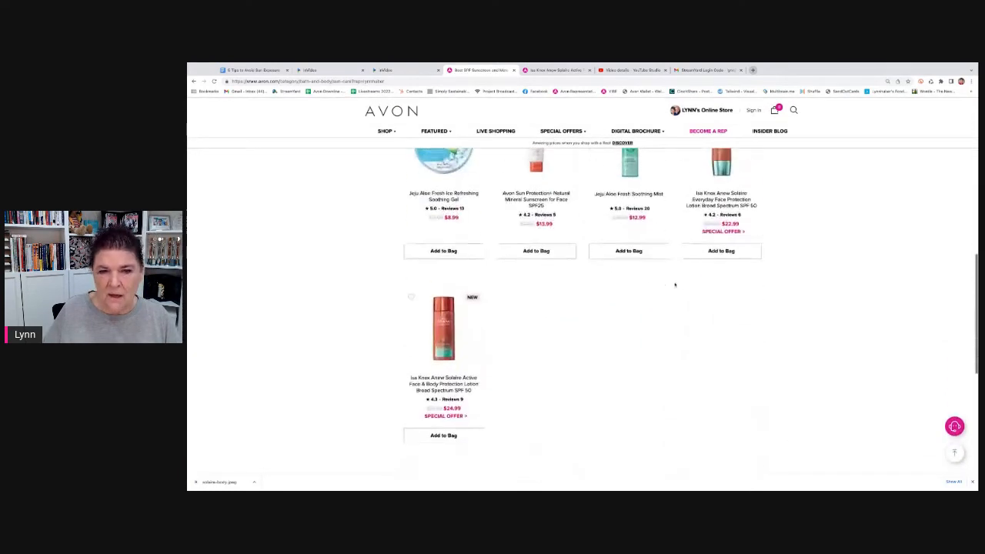
scroll(652, 242, up, 5)
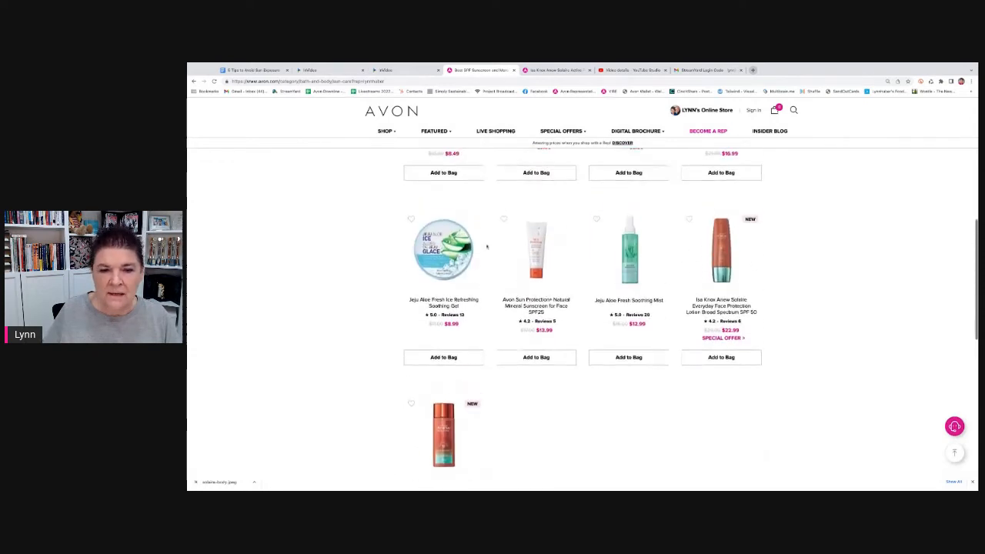
scroll(531, 228, up, 3)
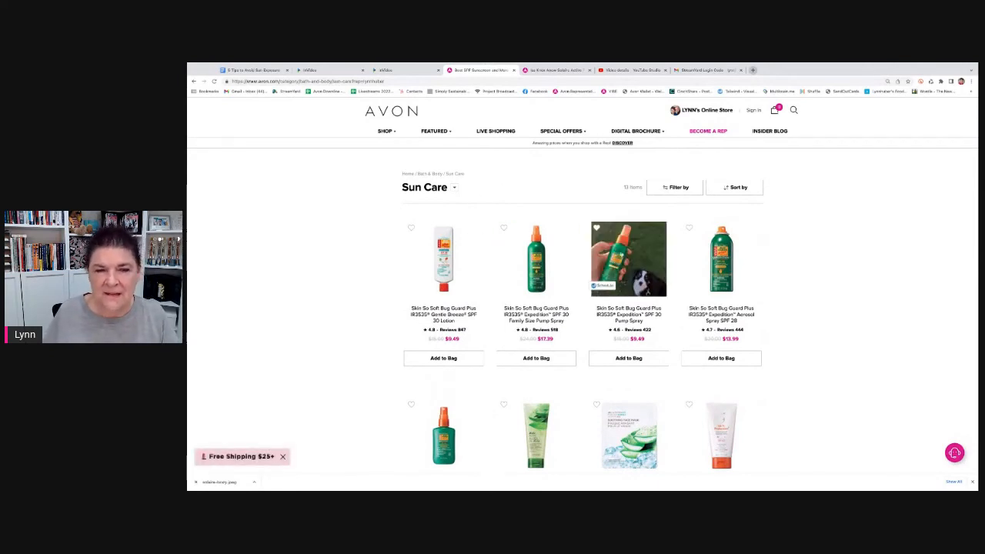
Step: Copy the web address of the Sun Care page and open bitly.com in a new browser tab
key(ctrl+l)
key(ctrl+c)
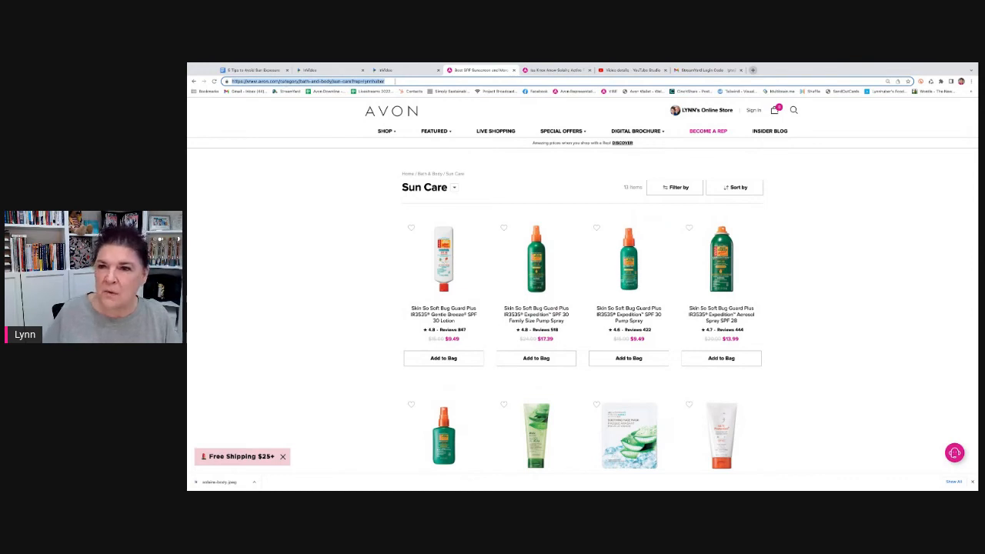
click(753, 70)
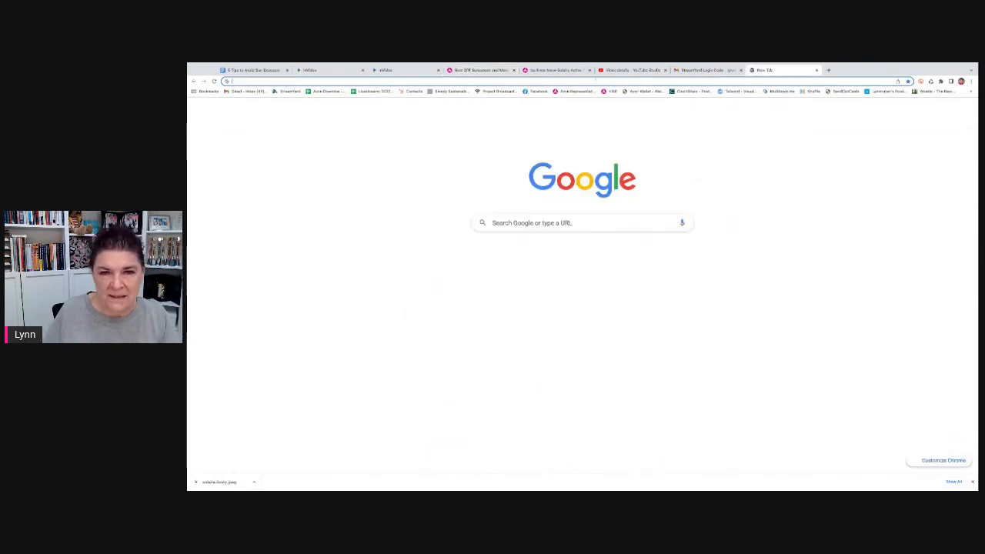
text(bitly.com)
key(Return)
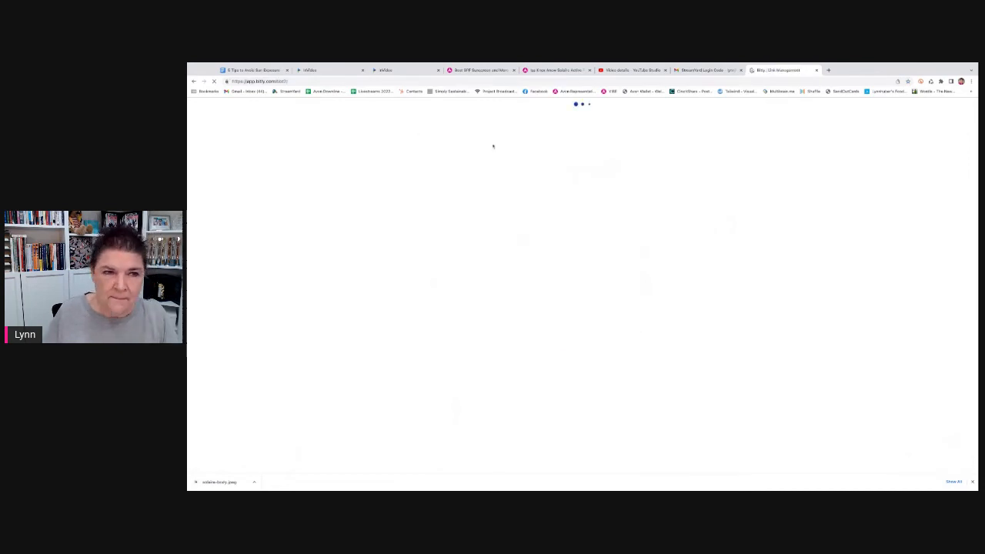
Step: Create a bit.ly short link in Bitly with the copied Sun Care page address as the long URL
click(477, 71)
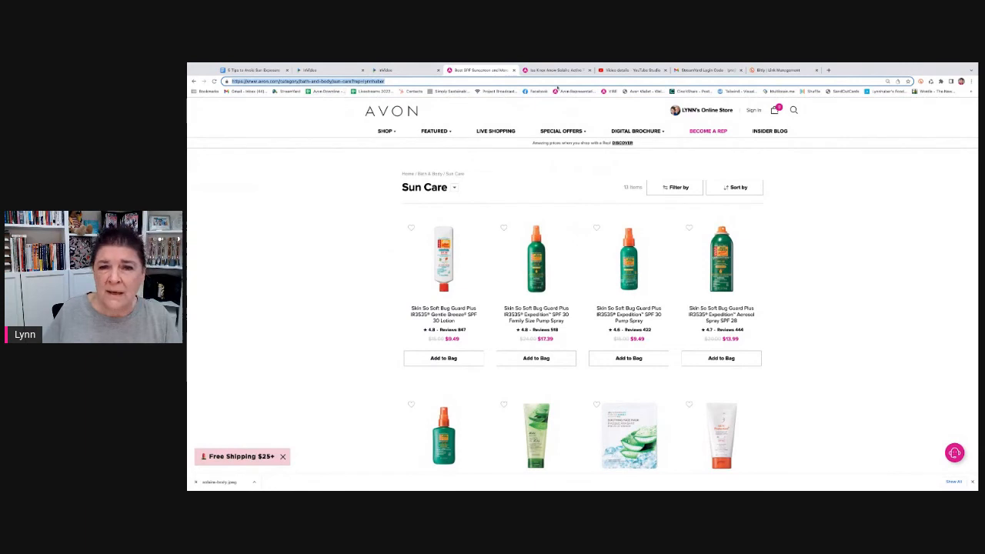
click(781, 71)
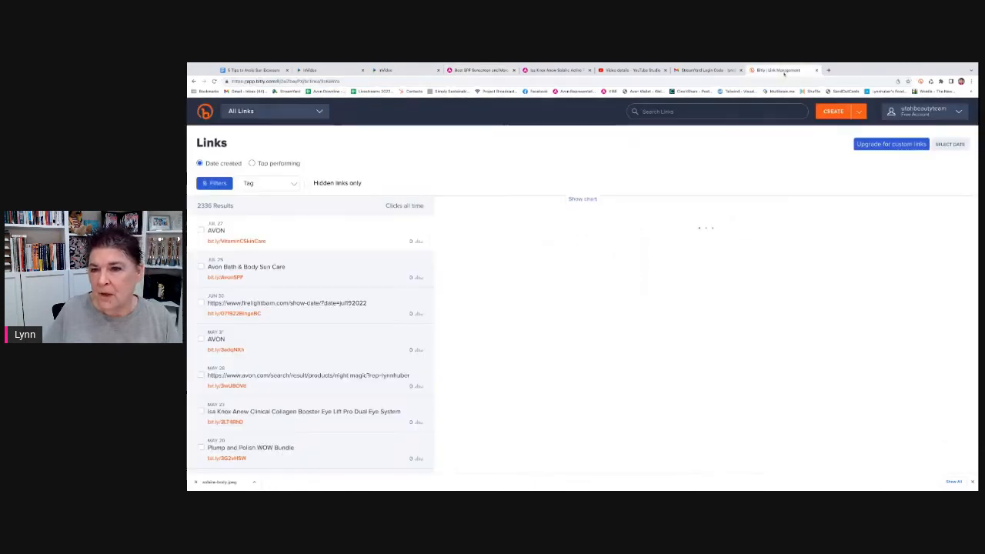
click(831, 112)
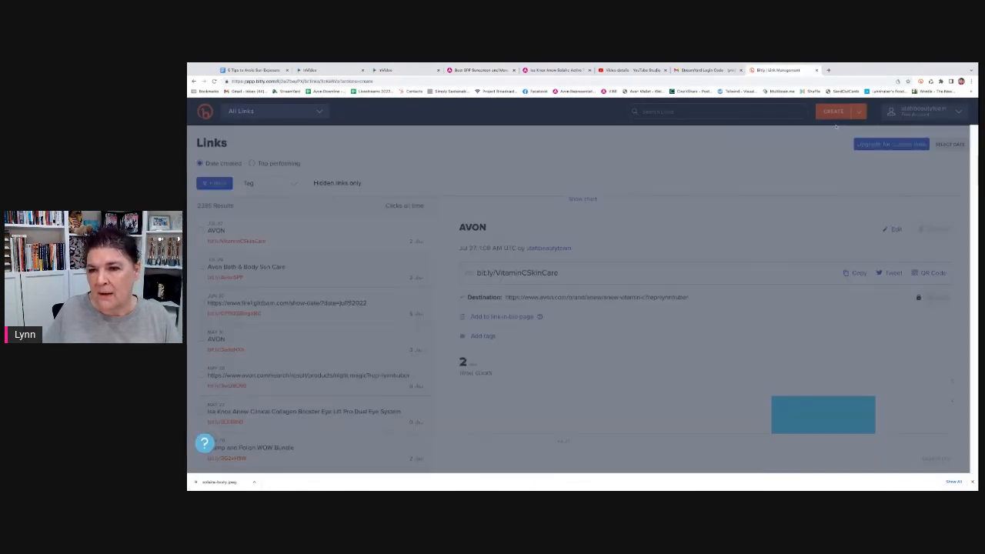
key(ctrl+v)
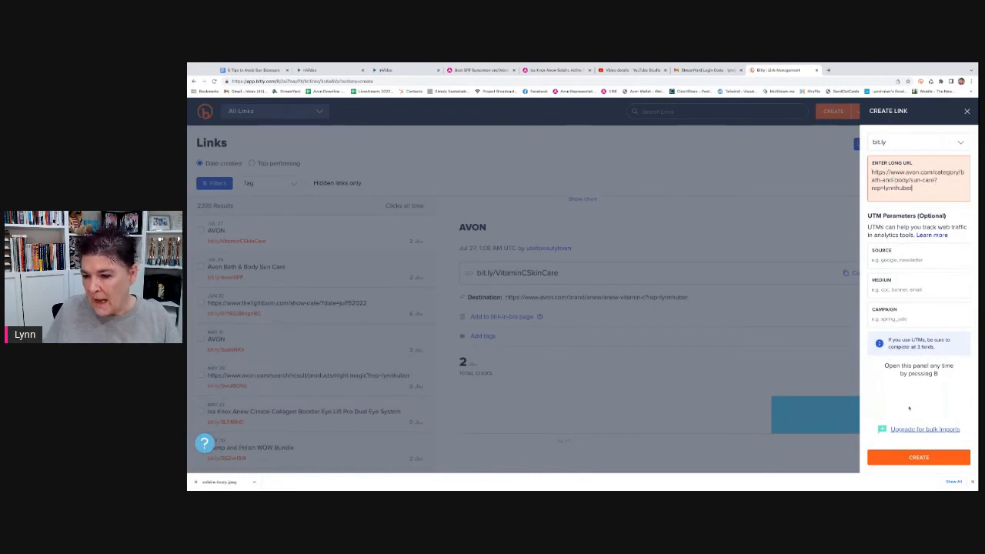
click(931, 462)
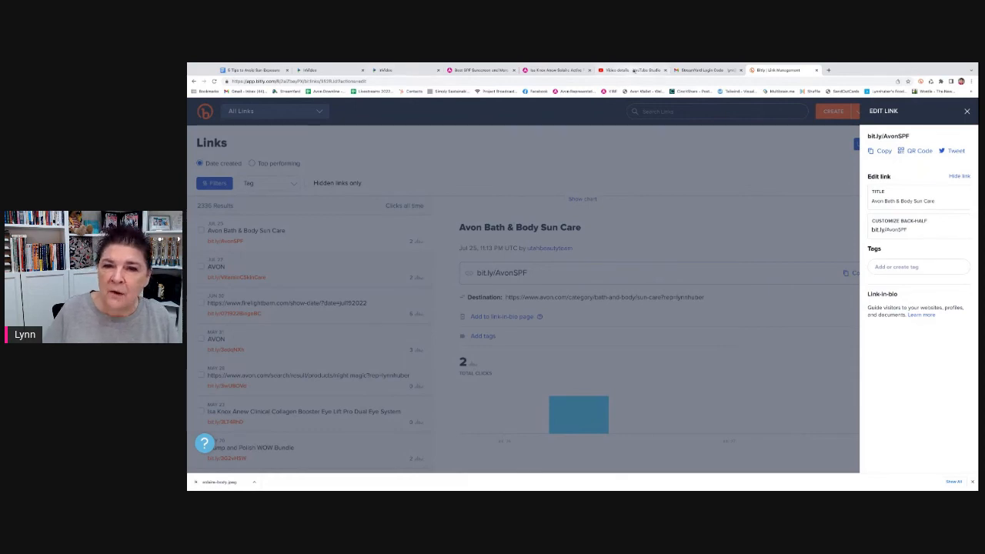
Step: Review the short link in the YouTube video's description, then return to the InVideo project list
click(632, 70)
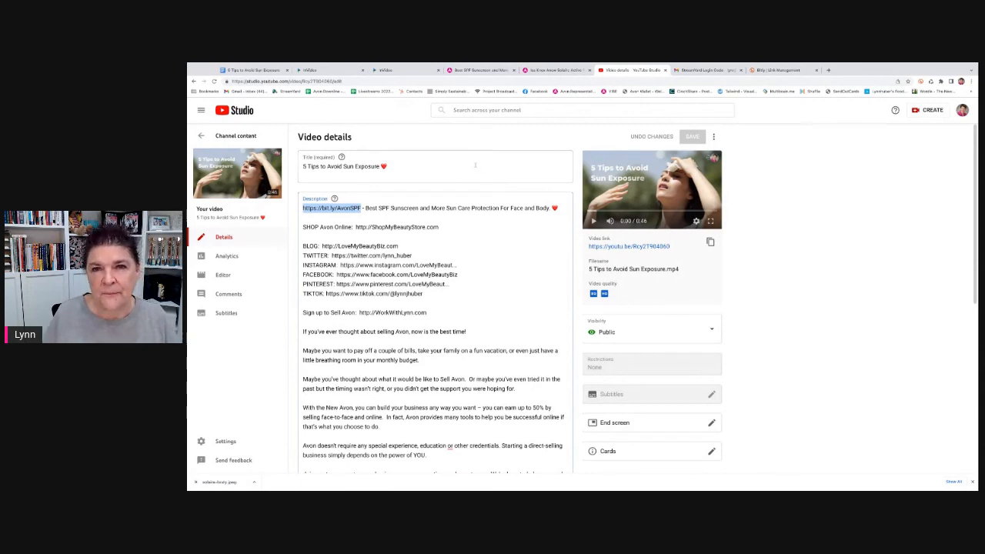
click(392, 70)
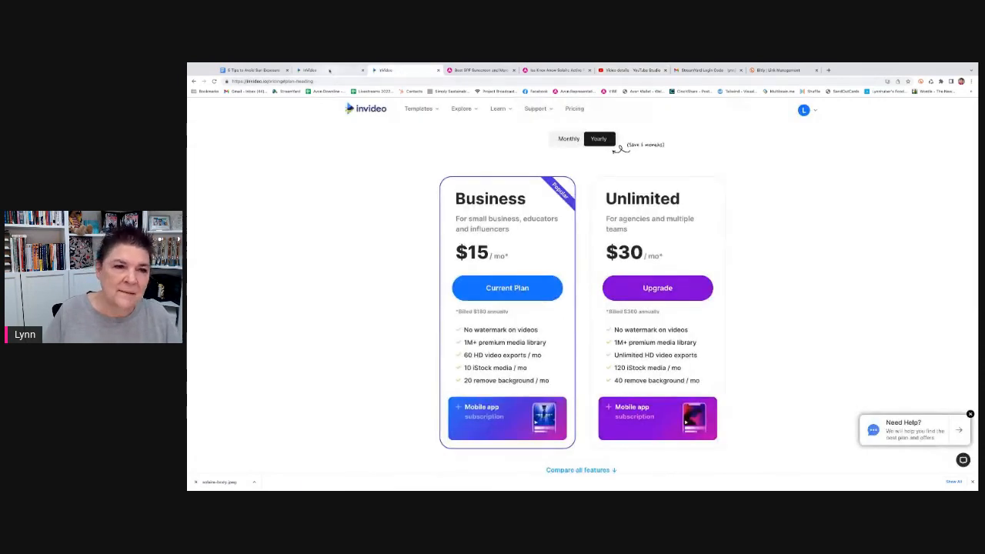
click(329, 70)
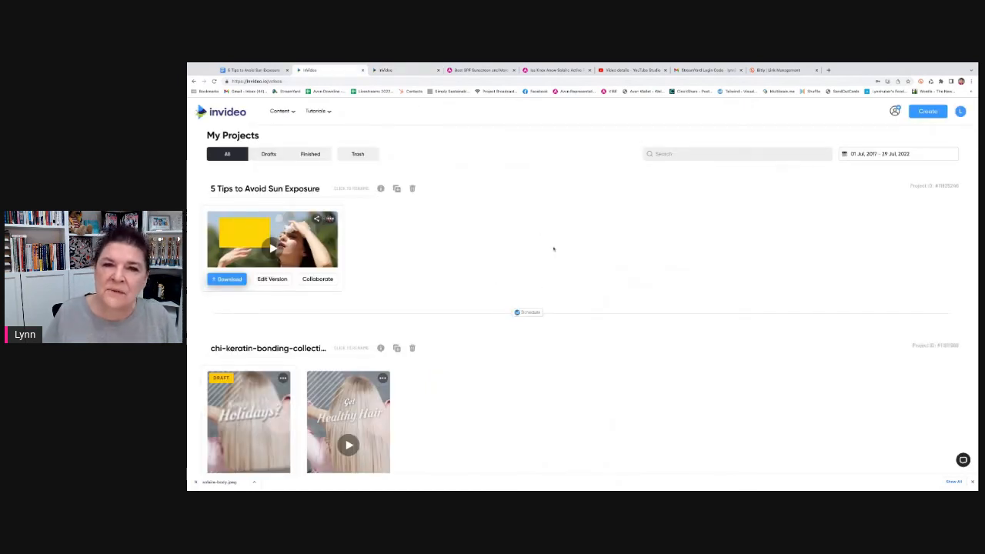
scroll(554, 249, down, 1)
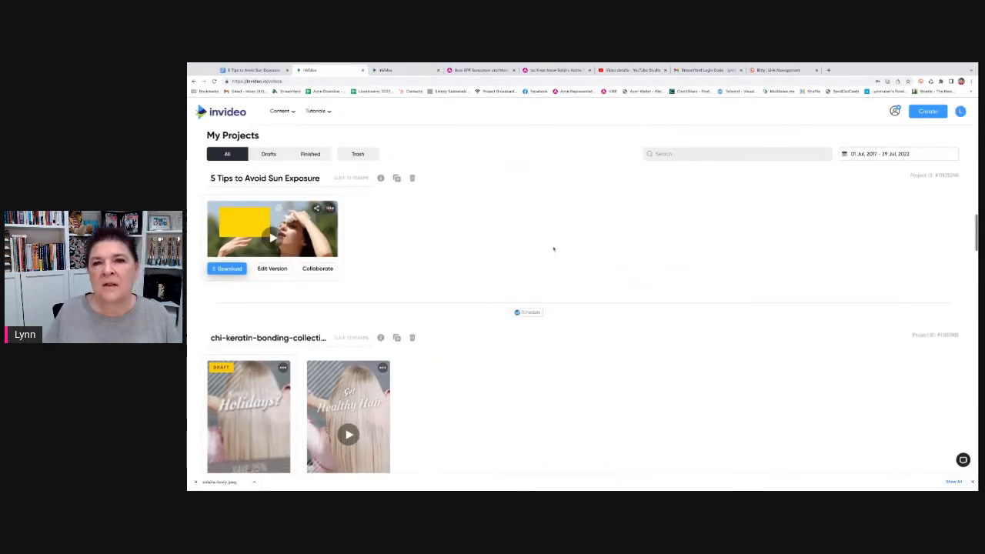